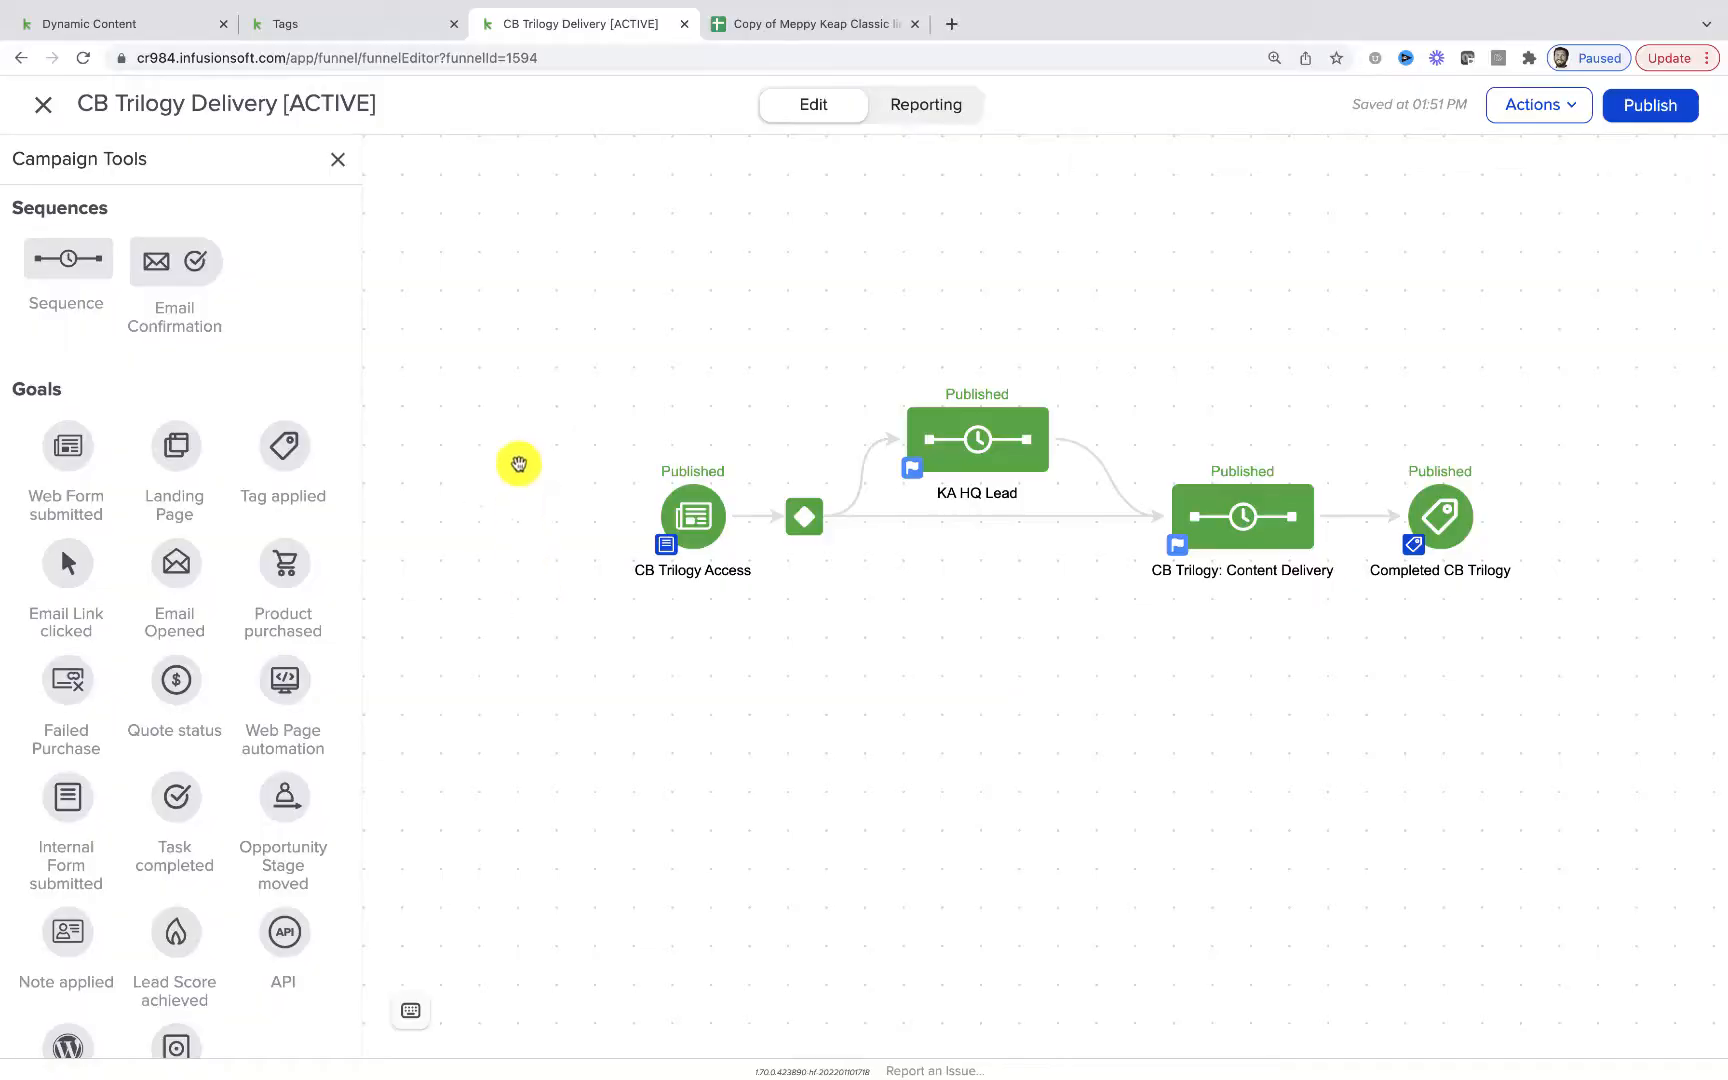
# Move the CBT - KA tag goal and the Set KA06 Leadsource sequence into line with the KA HQ Lead sequence.
pyautogui.moveTo(513, 401); pyautogui.dragTo(536, 544)
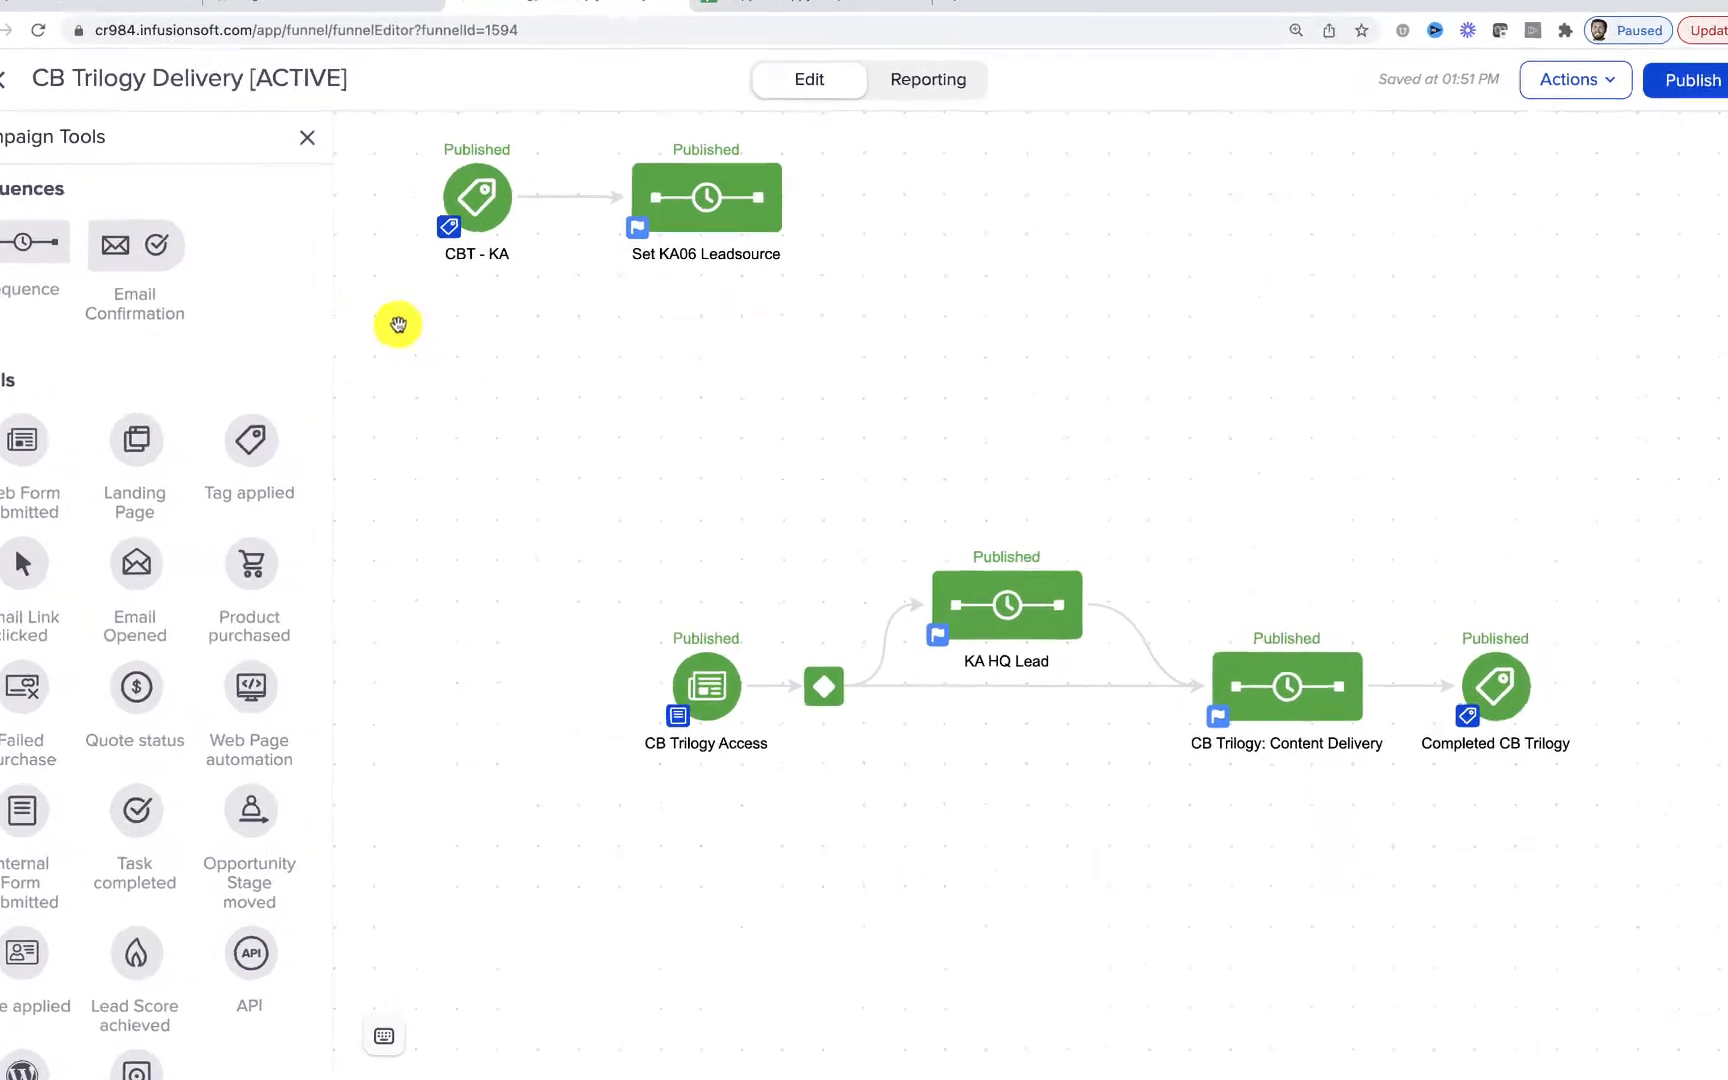
pyautogui.moveTo(396, 312); pyautogui.dragTo(823, 138)
pyautogui.moveTo(724, 186); pyautogui.dragTo(744, 459)
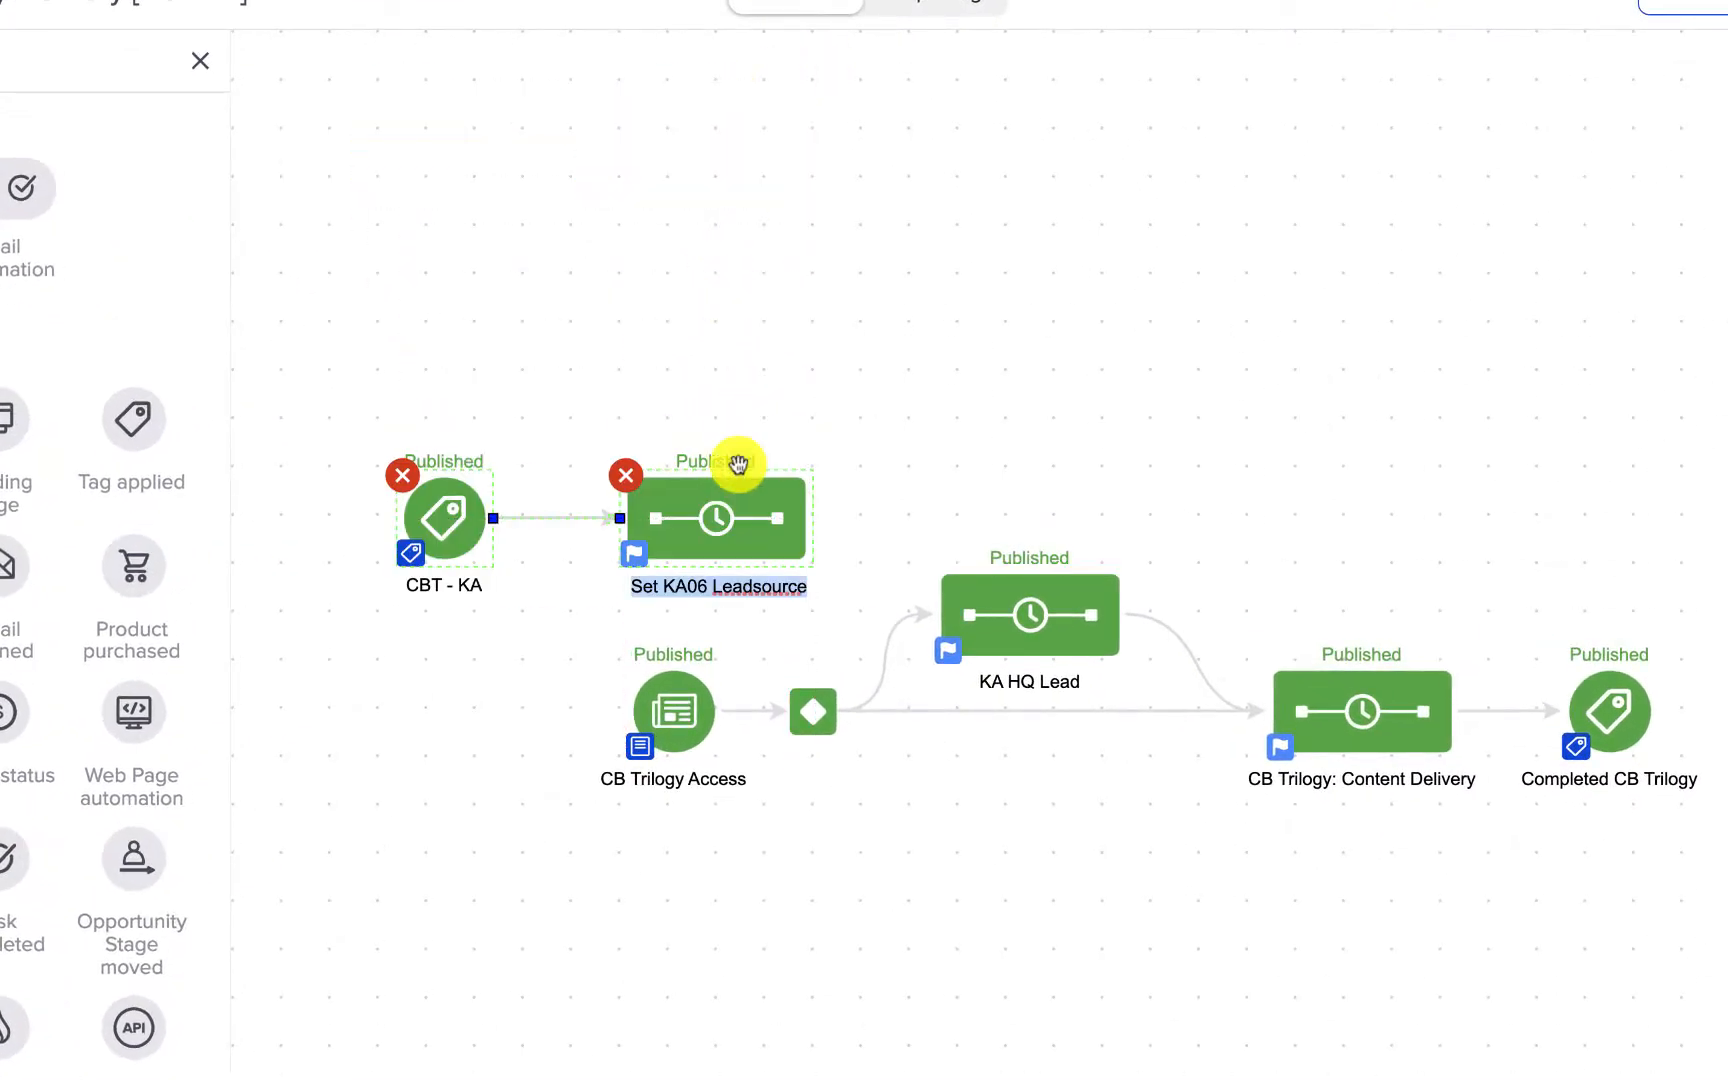
pyautogui.click(860, 480)
# Connect the Set KA06 Leadsource sequence to the KA HQ Lead sequence and publish the campaign.
pyautogui.moveTo(812, 519); pyautogui.dragTo(984, 509)
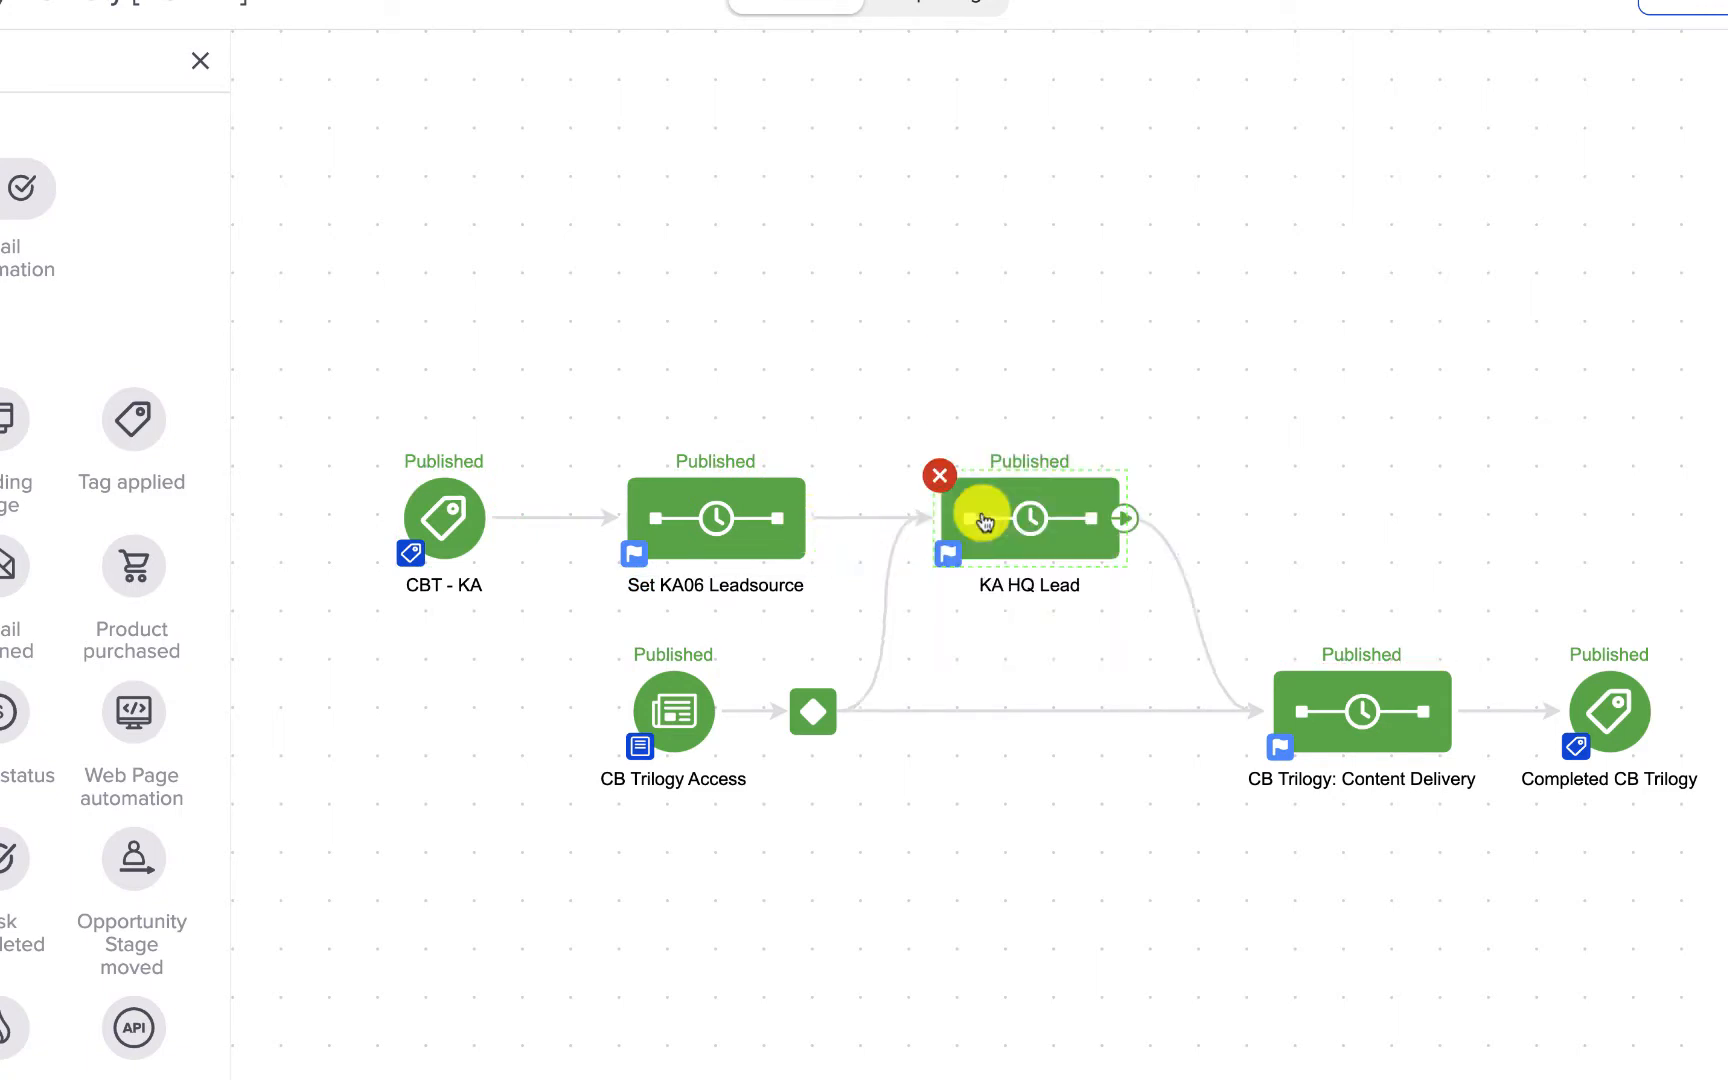
pyautogui.click(1035, 828)
pyautogui.moveTo(1035, 828); pyautogui.dragTo(1034, 696)
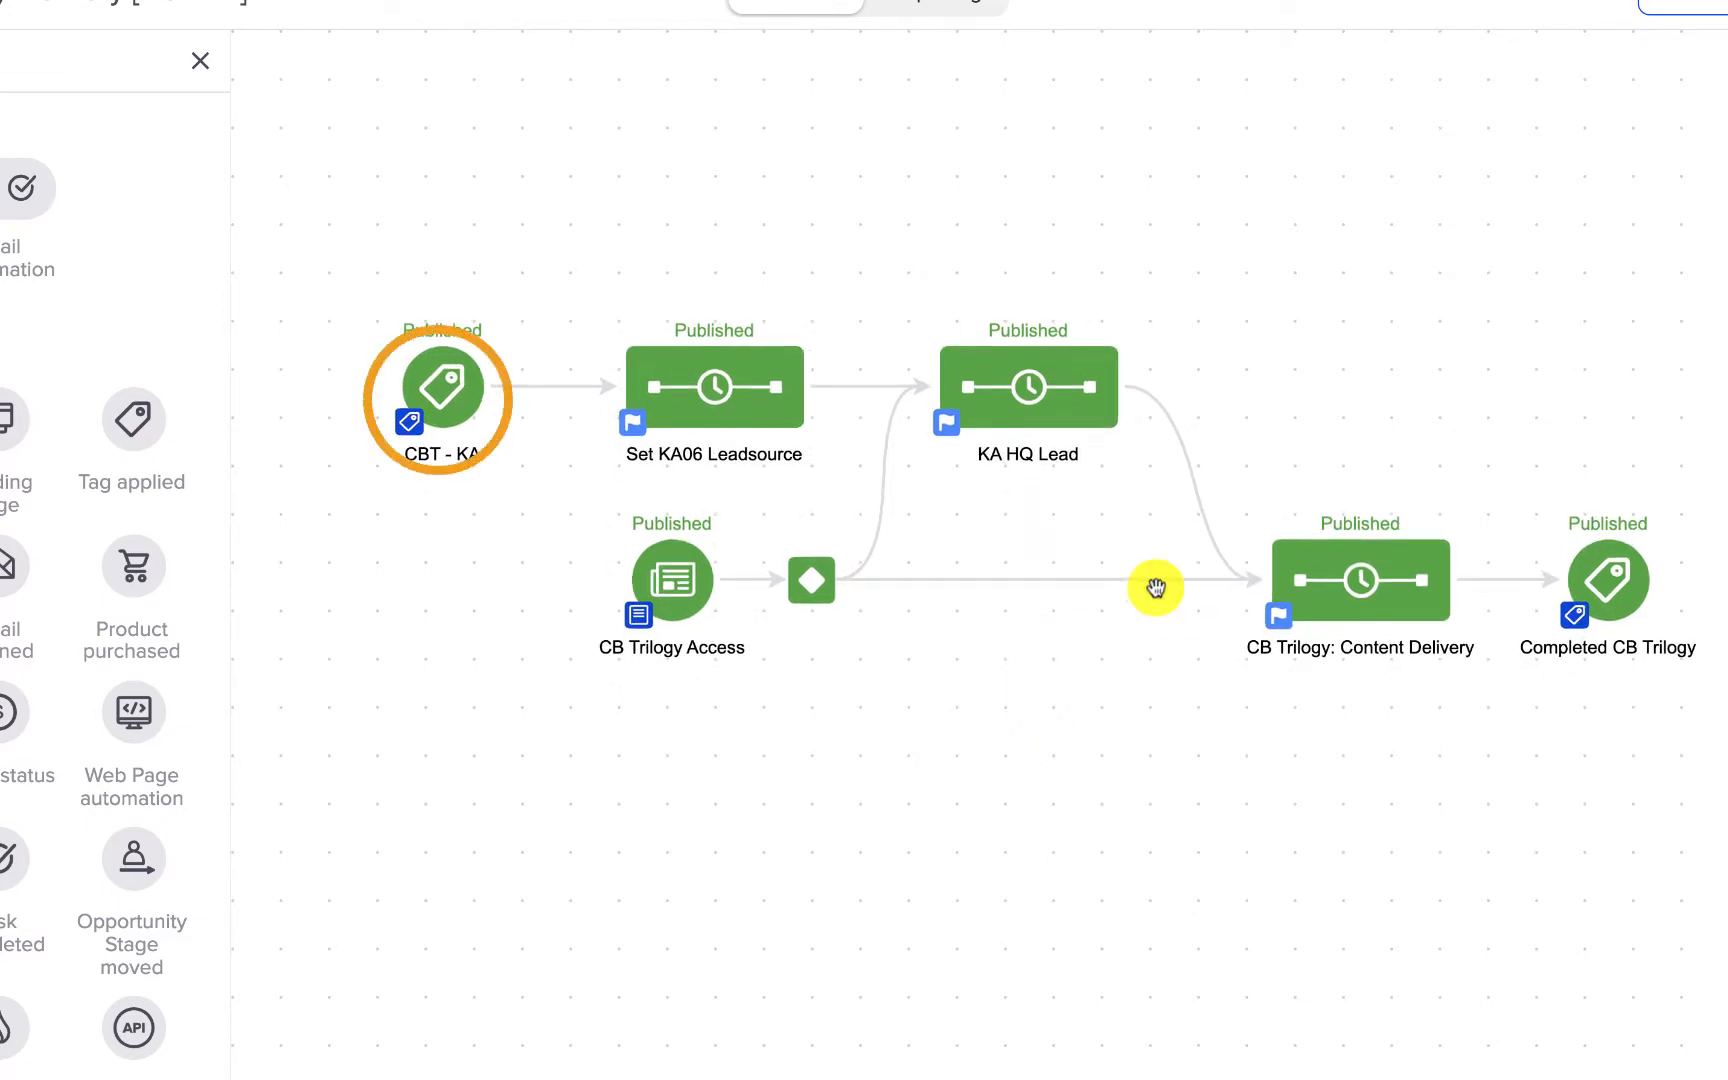
pyautogui.click(1649, 119)
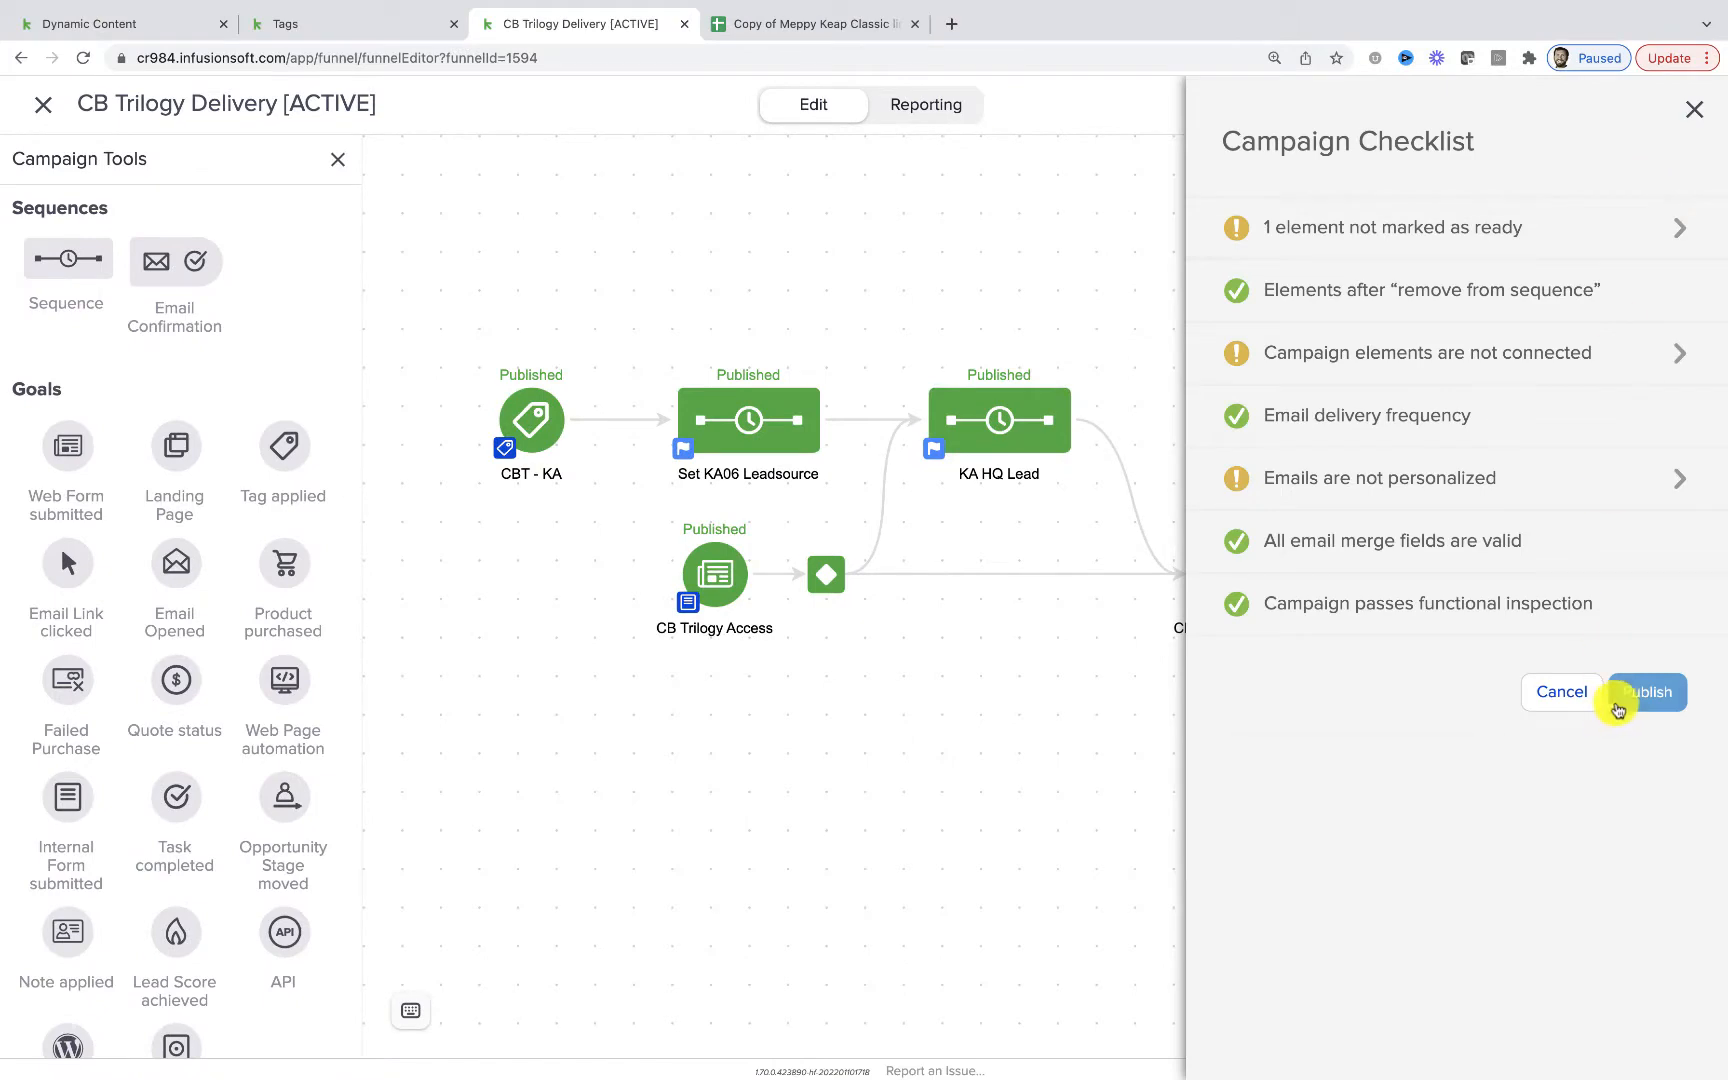
pyautogui.click(1622, 700)
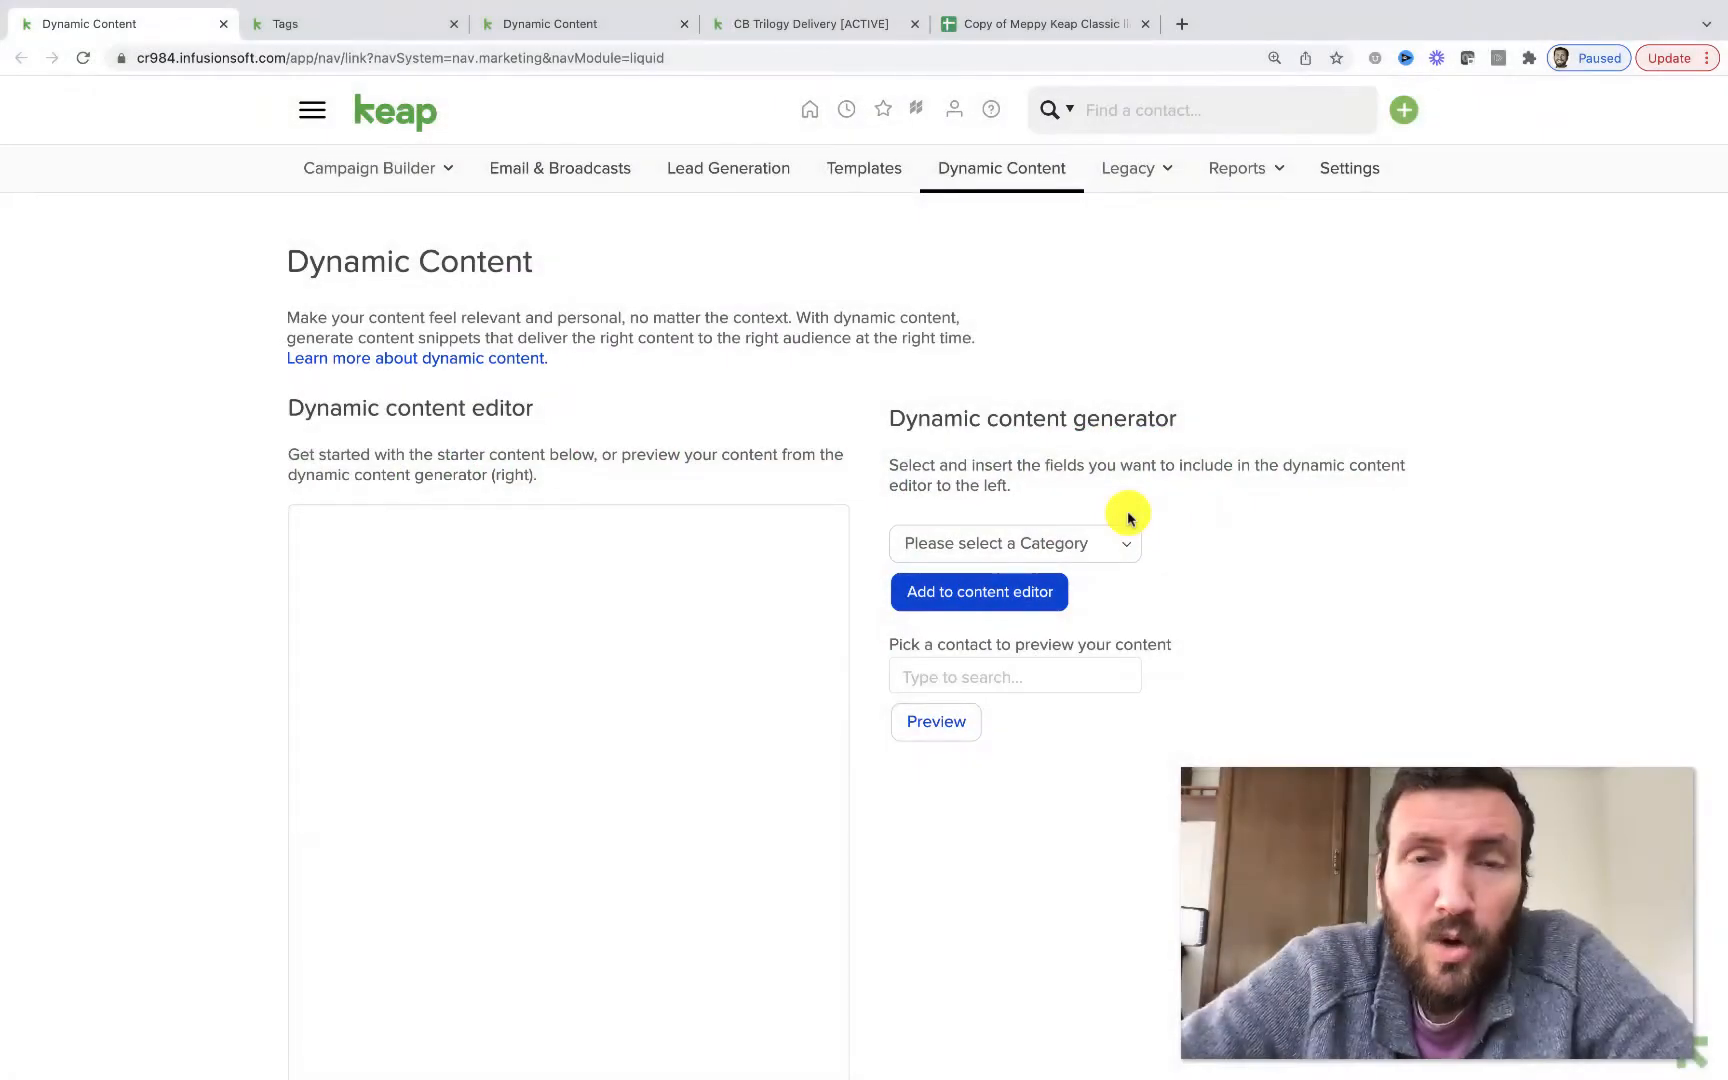
# Locate and open the Dynamic Content page in the Marketing section of the main navigation.
pyautogui.click(311, 111)
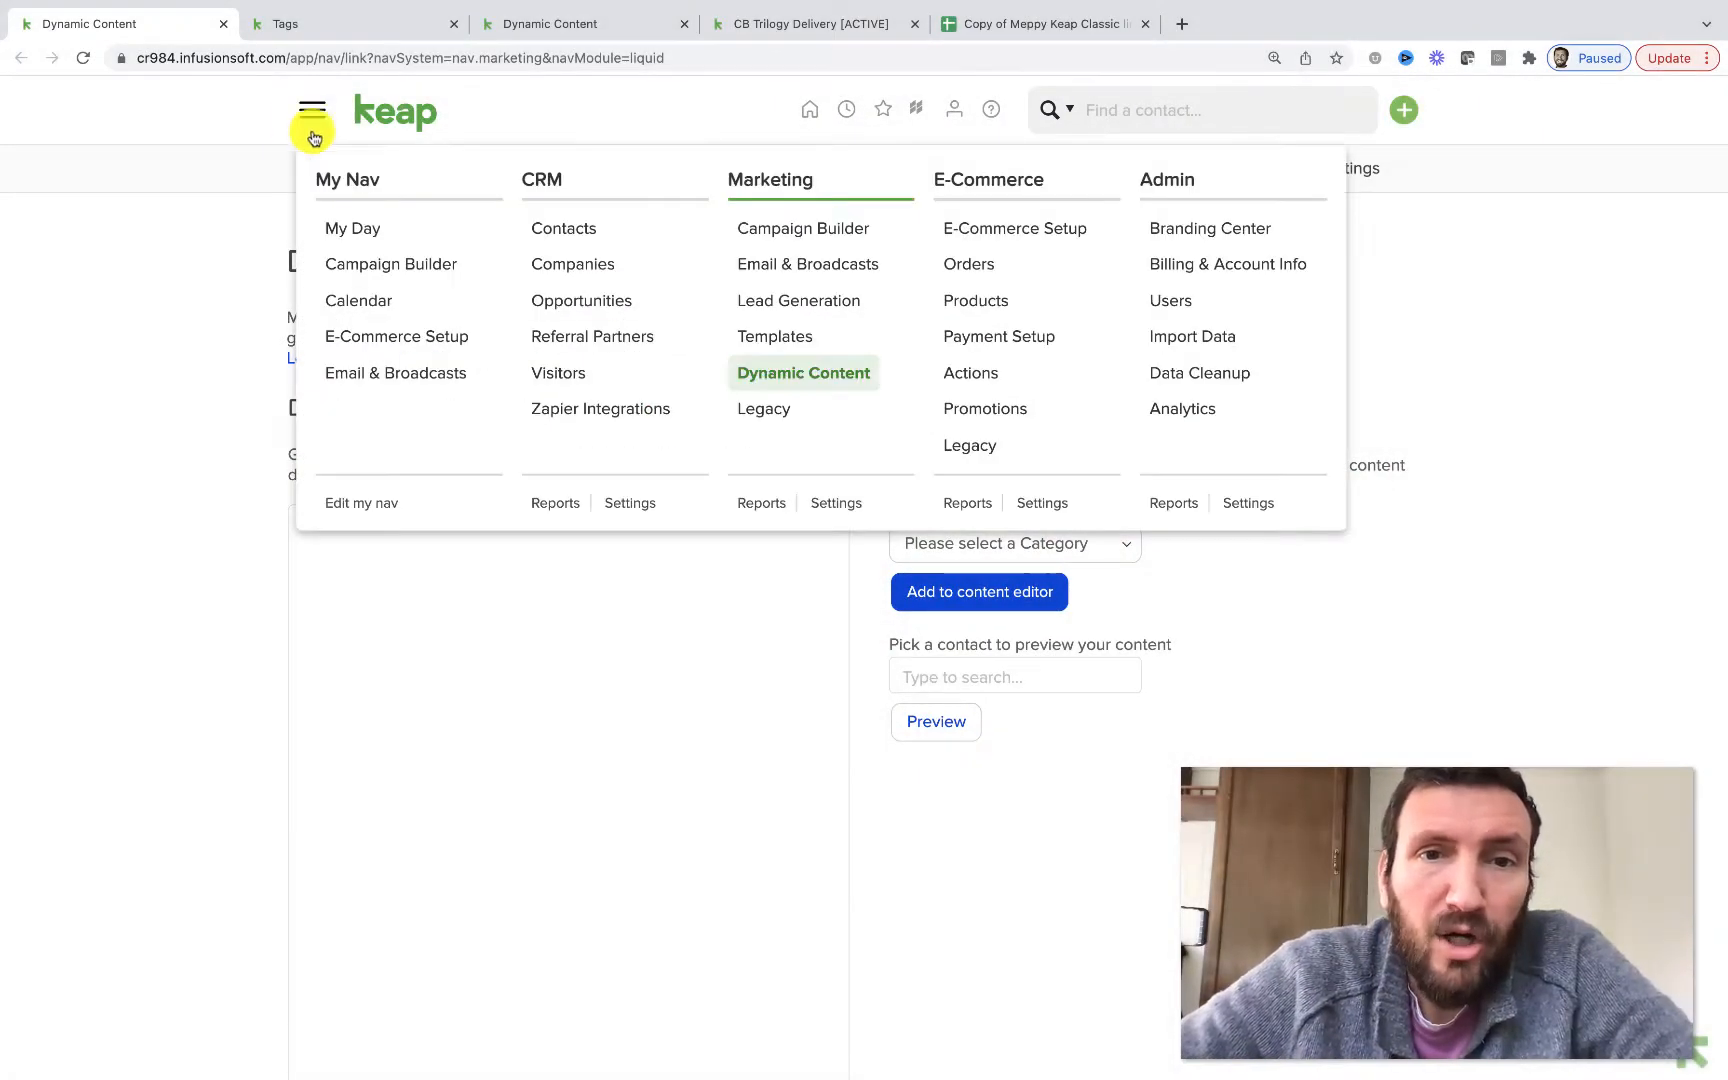
pyautogui.click(814, 375)
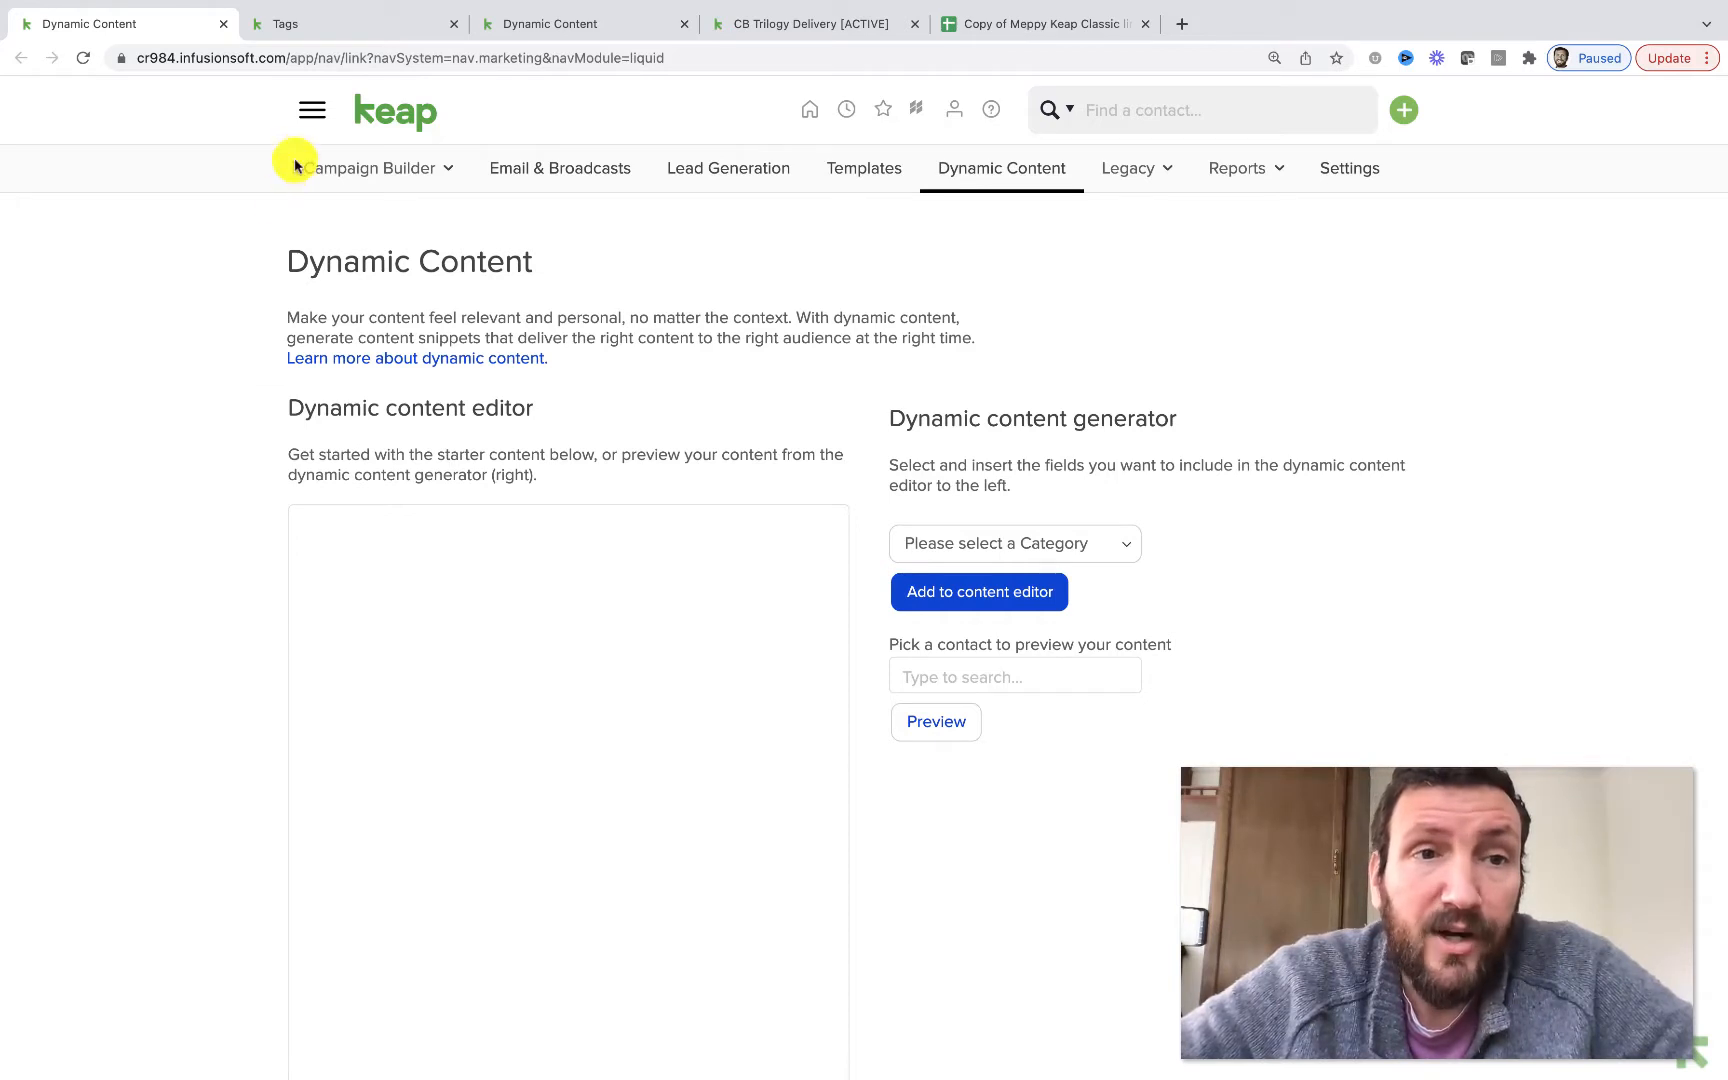
pyautogui.click(308, 116)
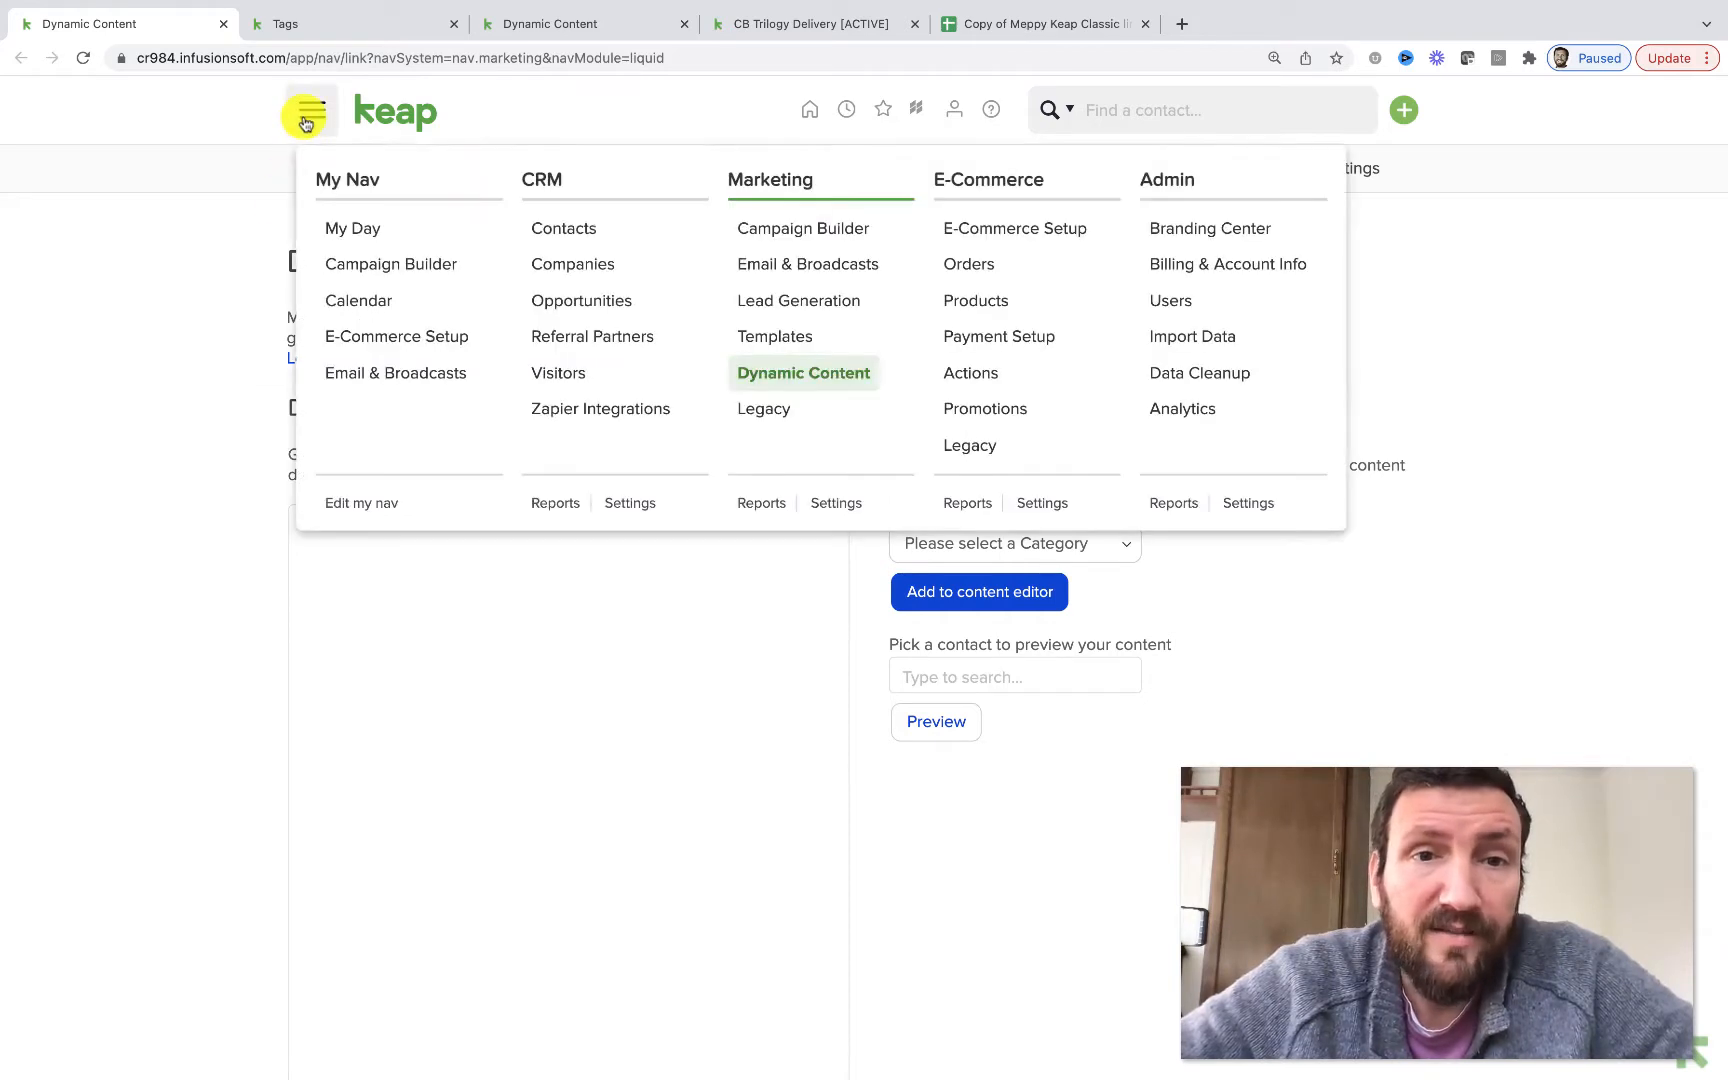
pyautogui.click(150, 565)
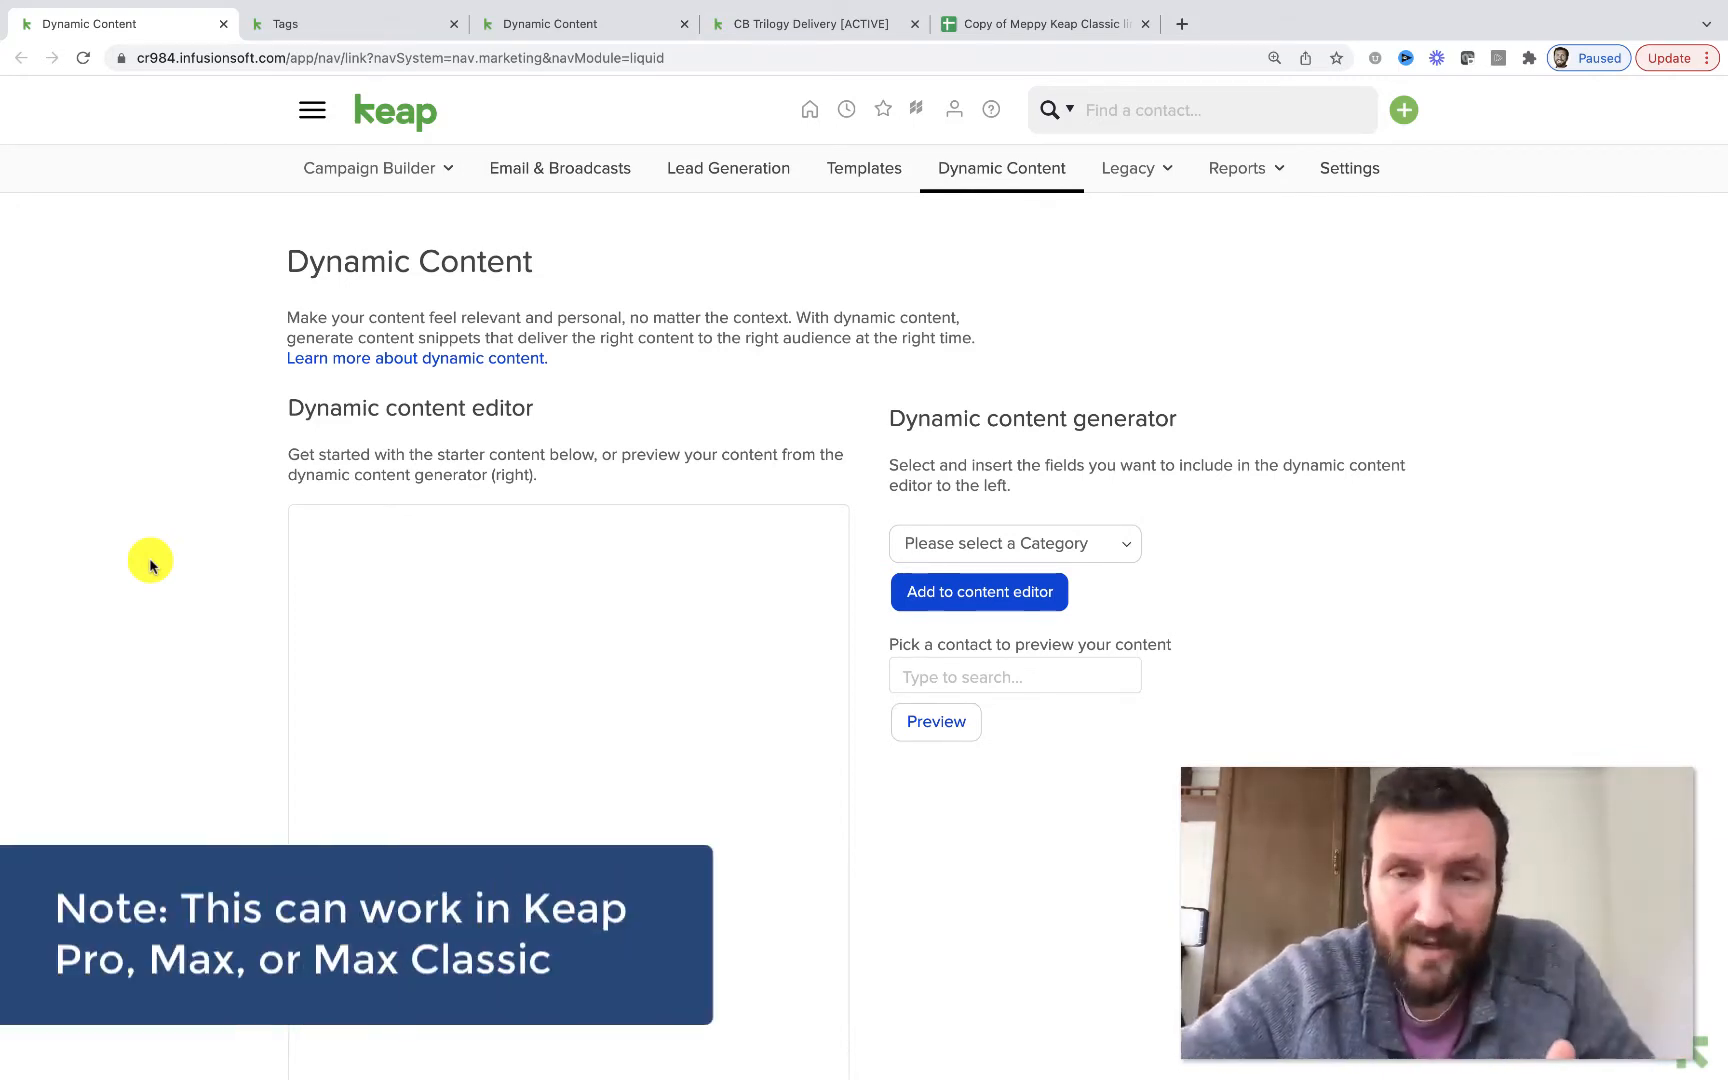
pyautogui.click(312, 110)
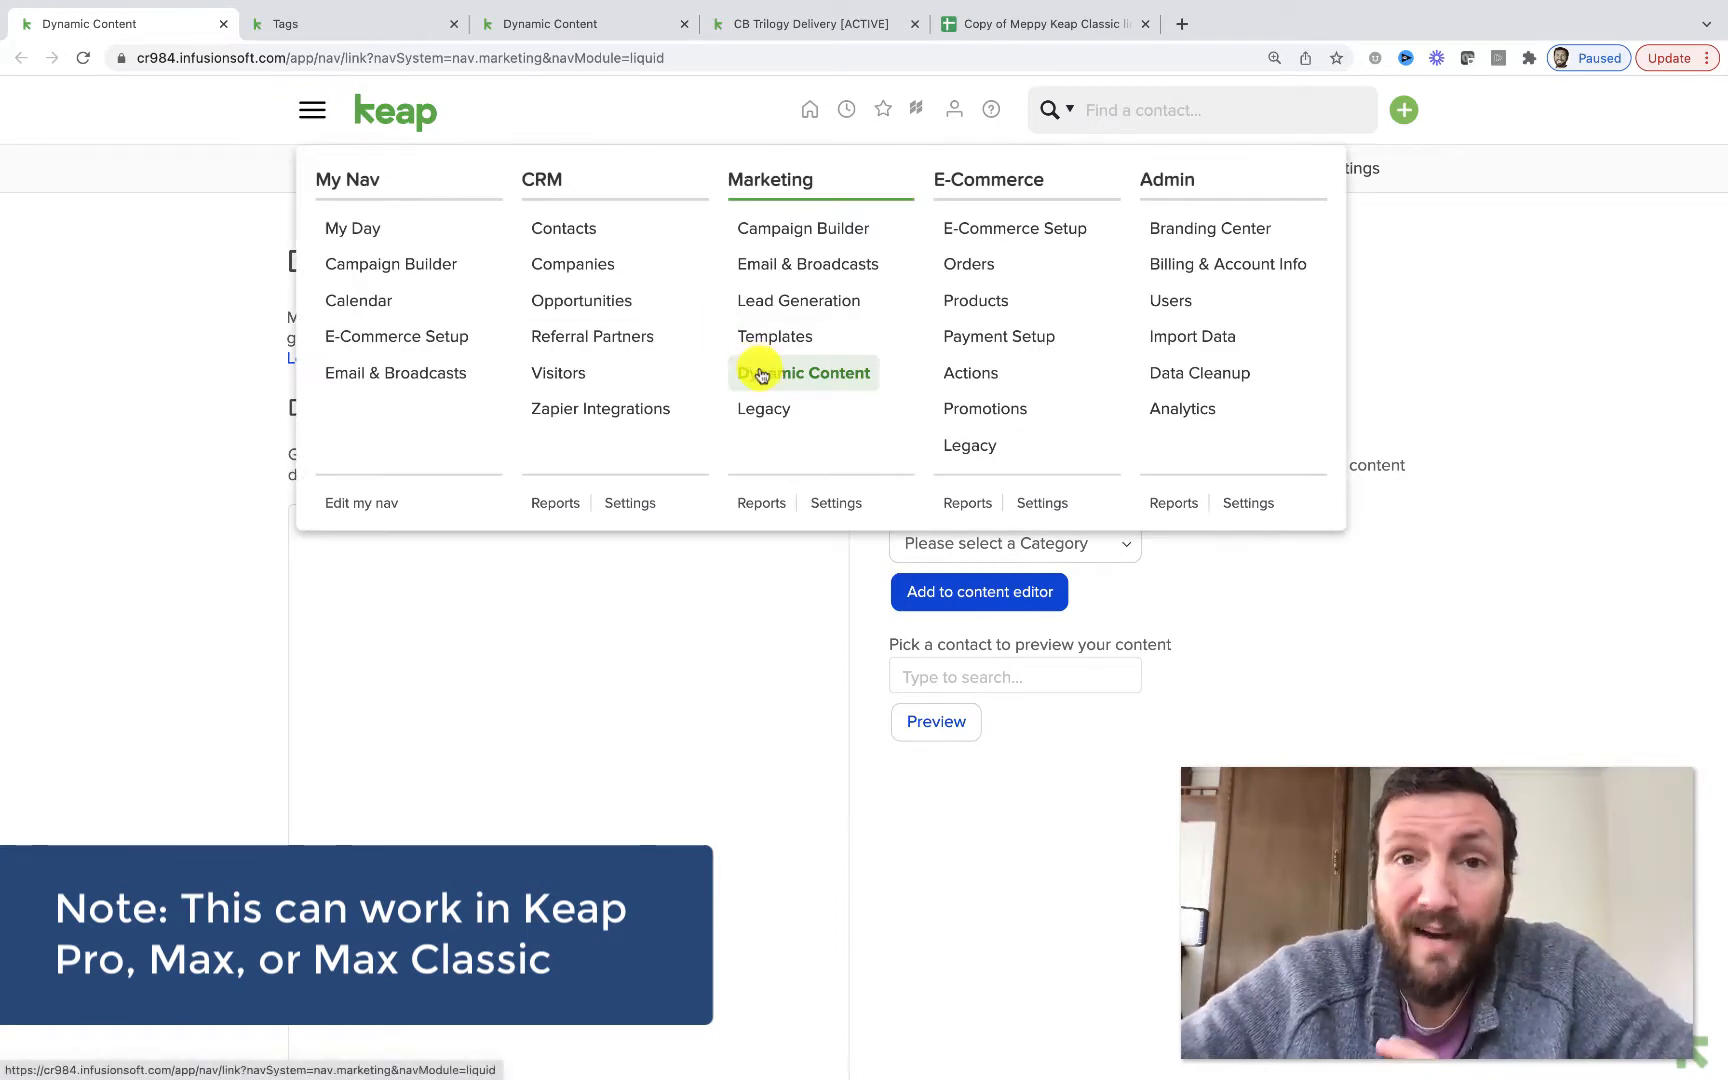
pyautogui.click(1667, 336)
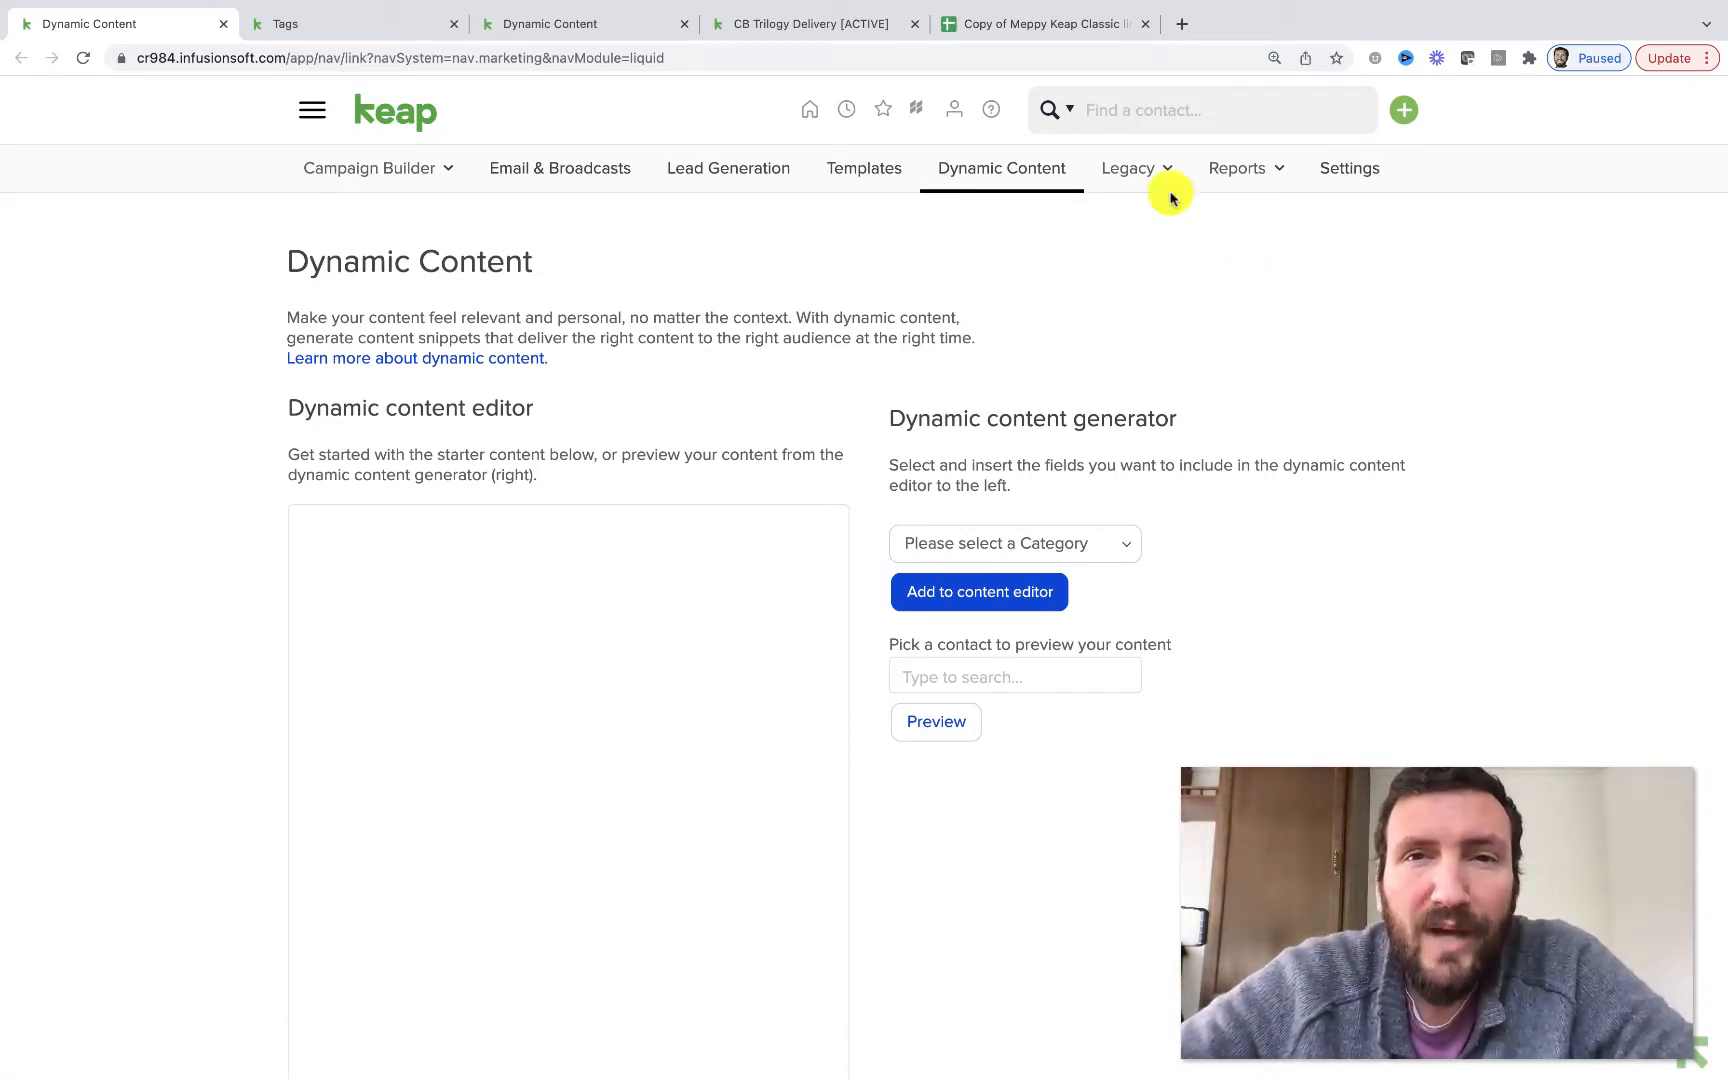
# View the Meppy Keap Classic link generator spreadsheet and locate the app ID in the Dynamic Content page's URL.
pyautogui.click(1077, 21)
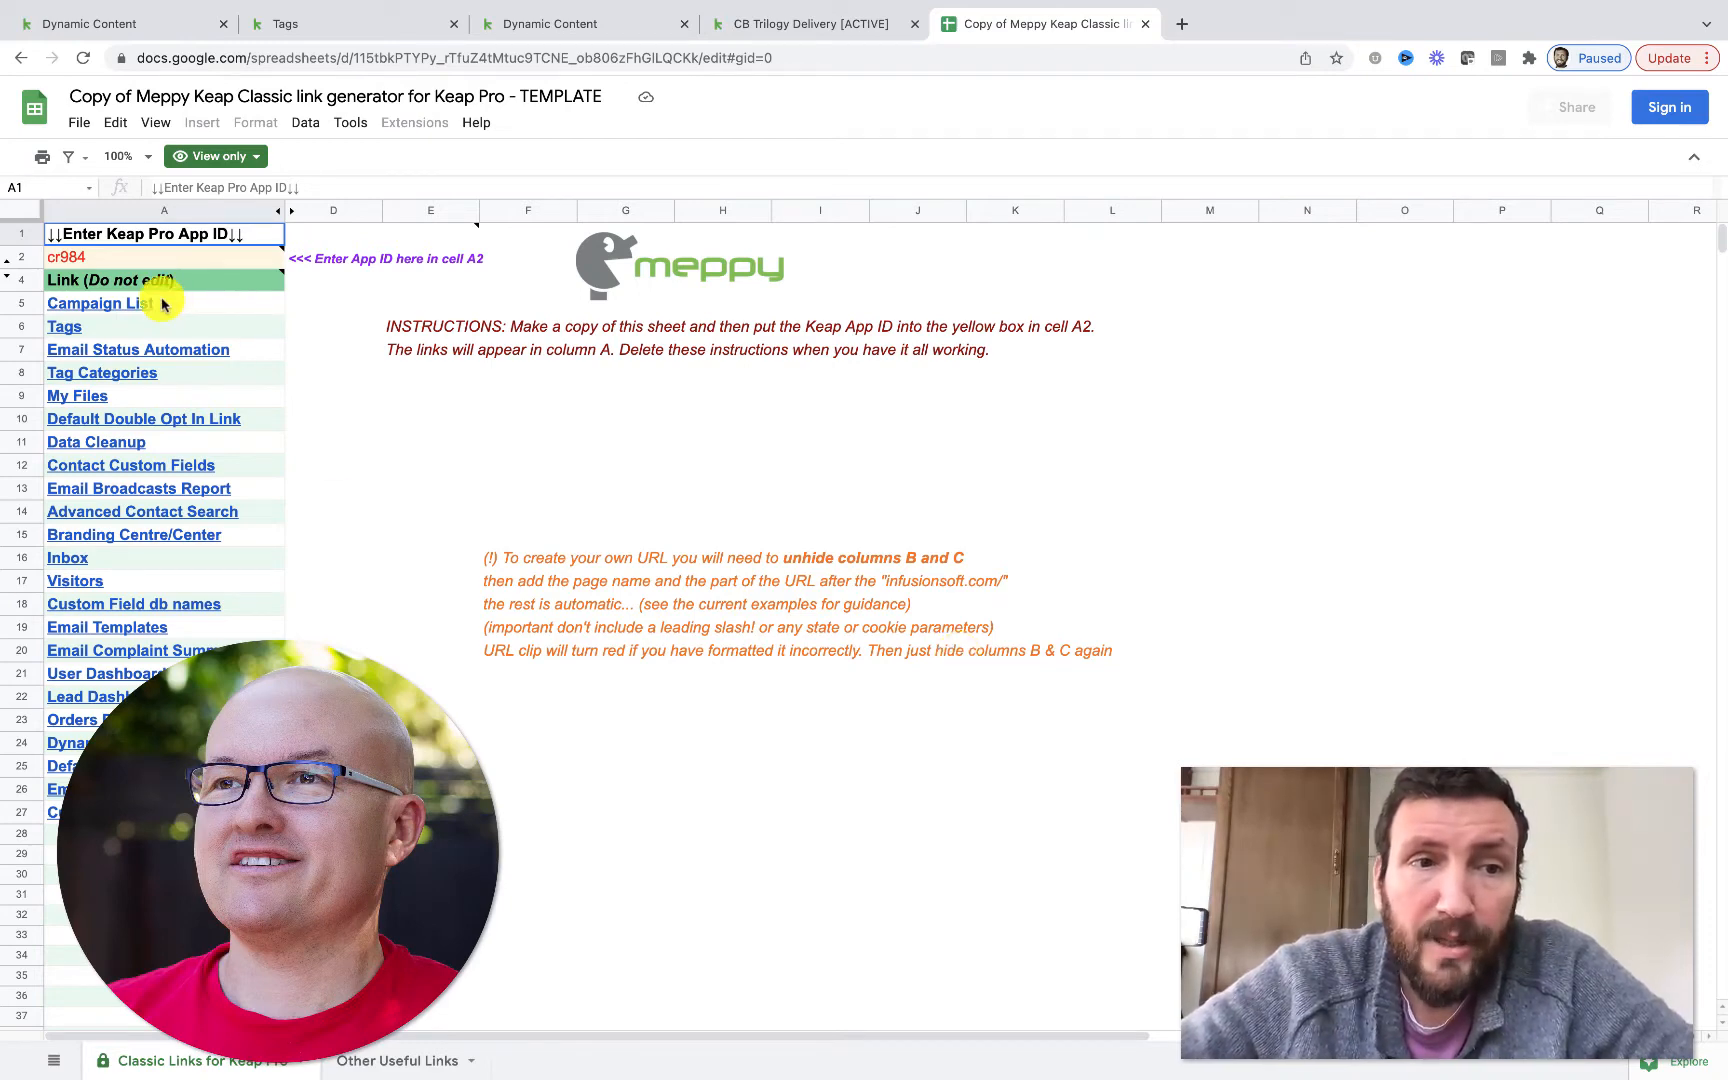
pyautogui.moveTo(160, 300)
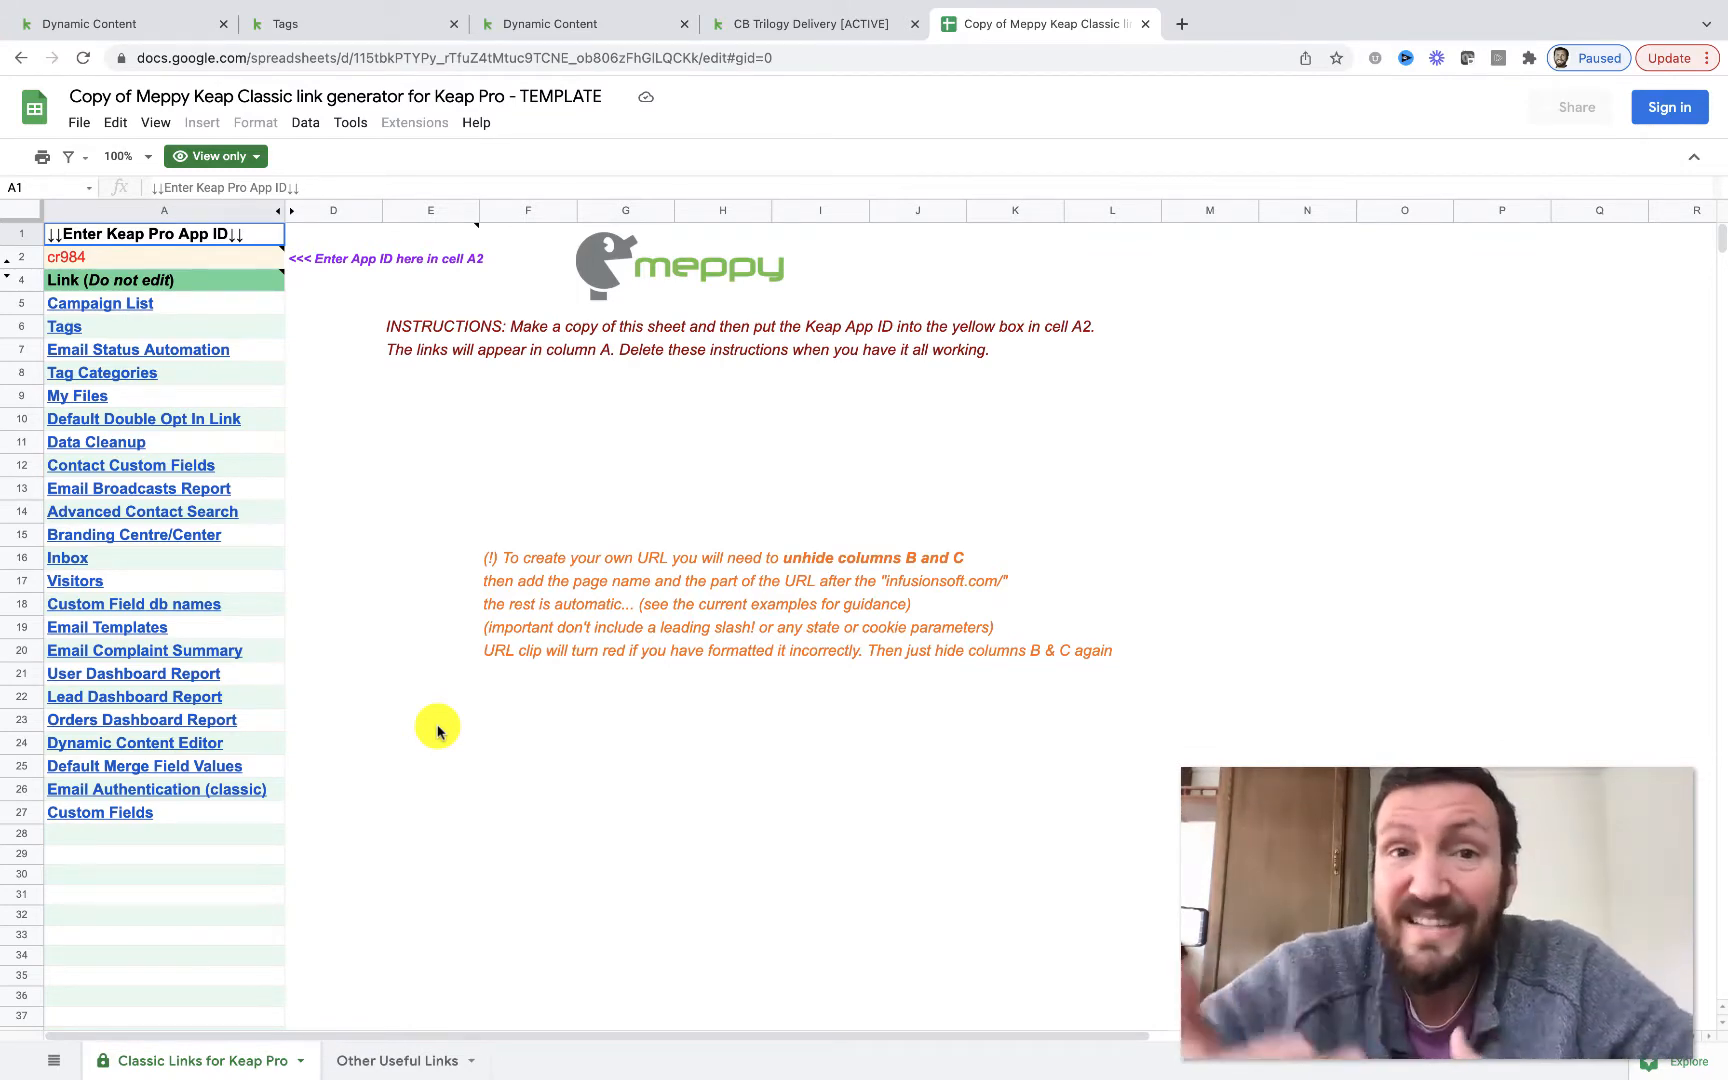
pyautogui.click(167, 23)
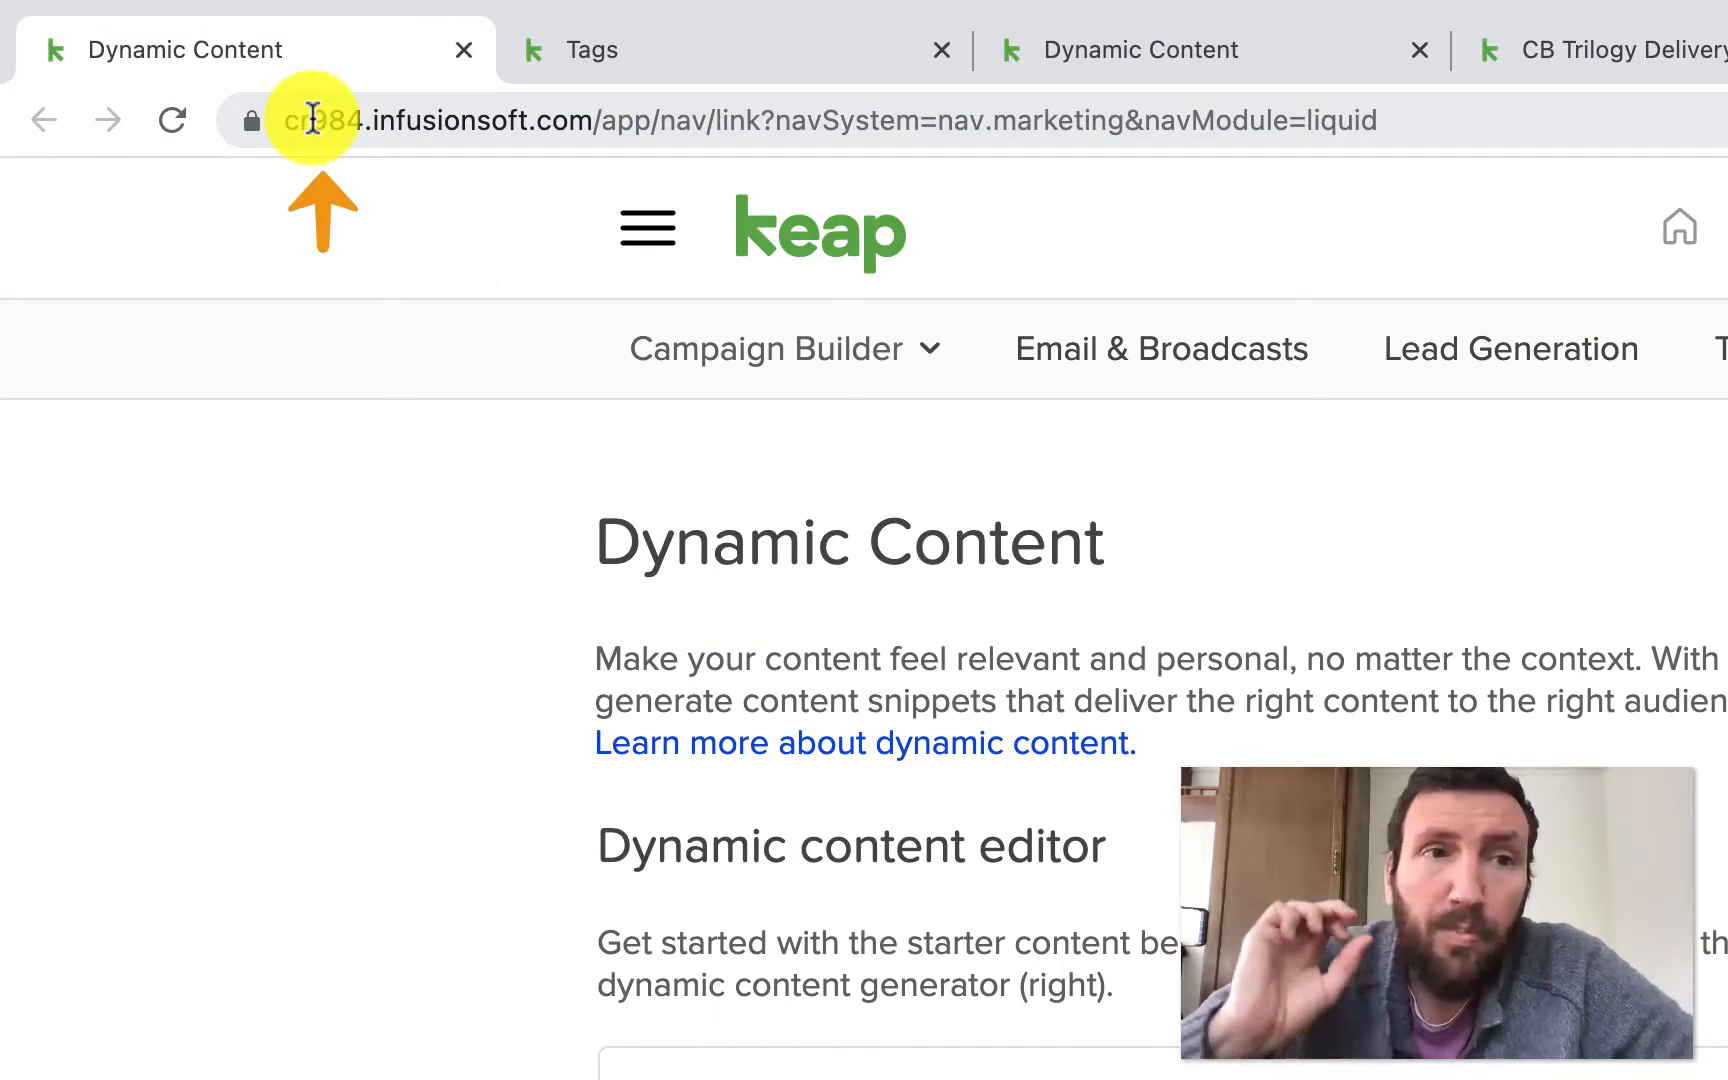
pyautogui.doubleClick(313, 118)
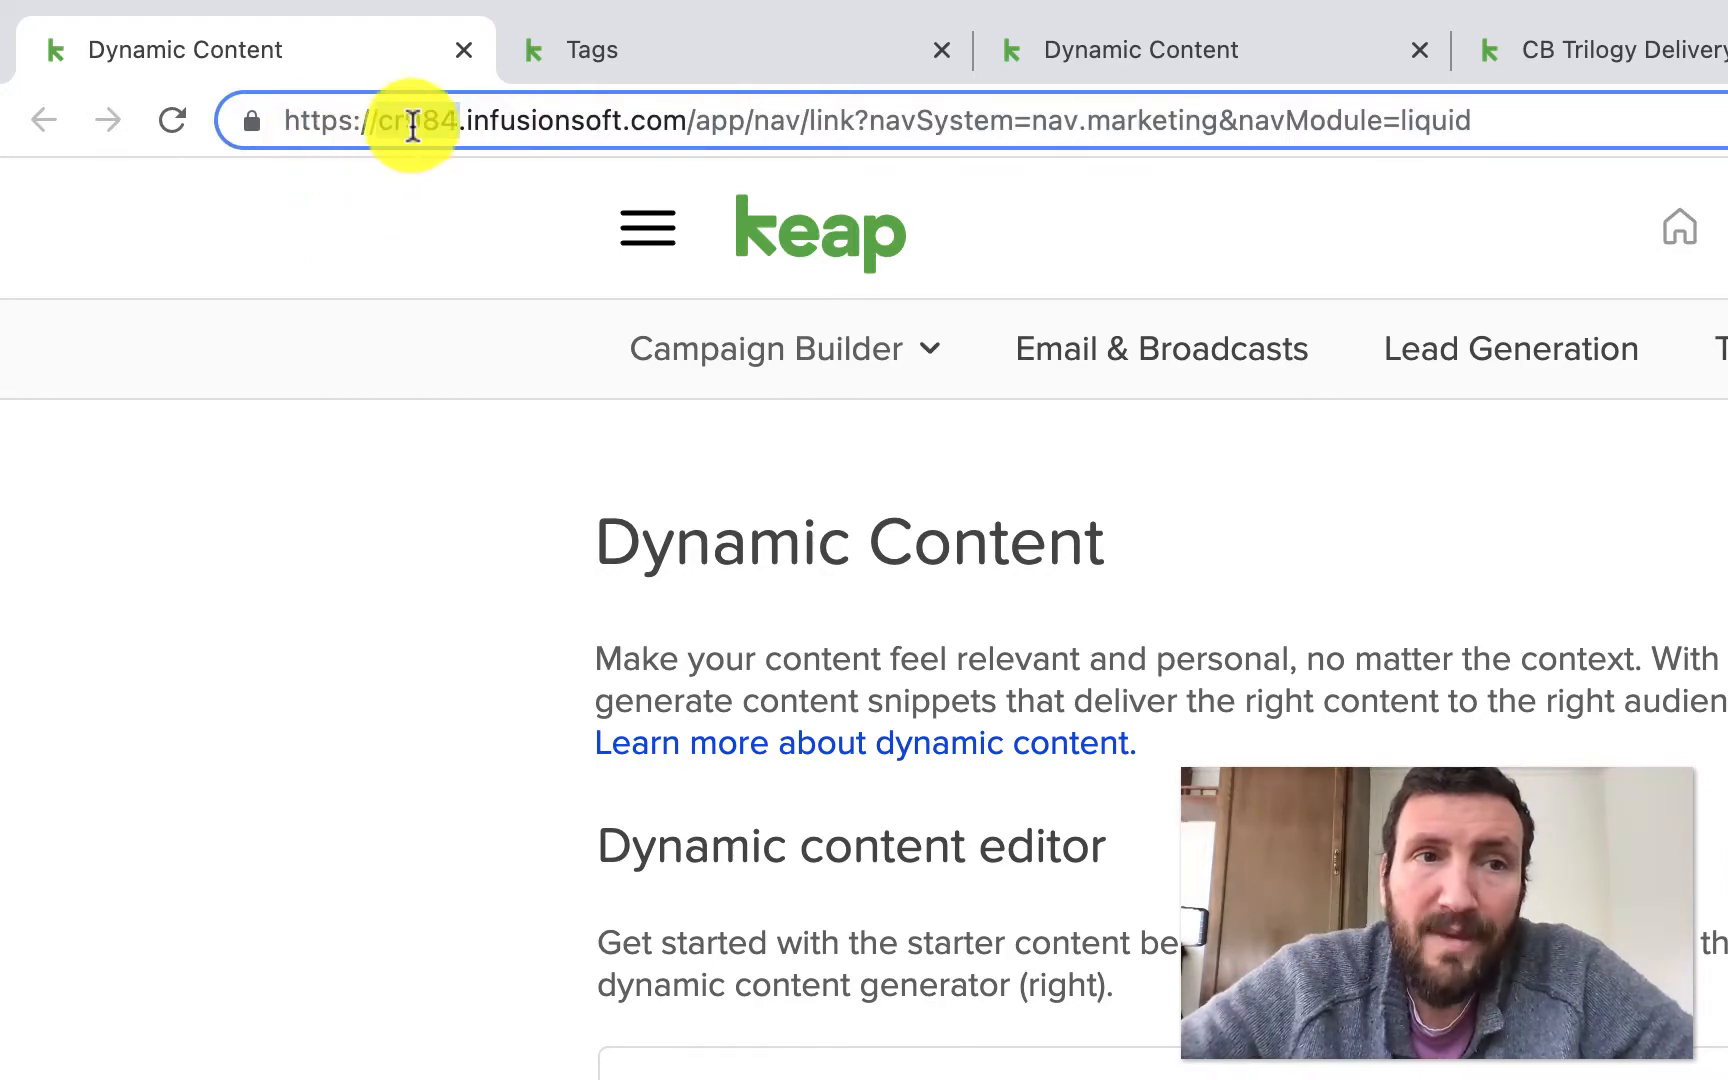
pyautogui.click(396, 696)
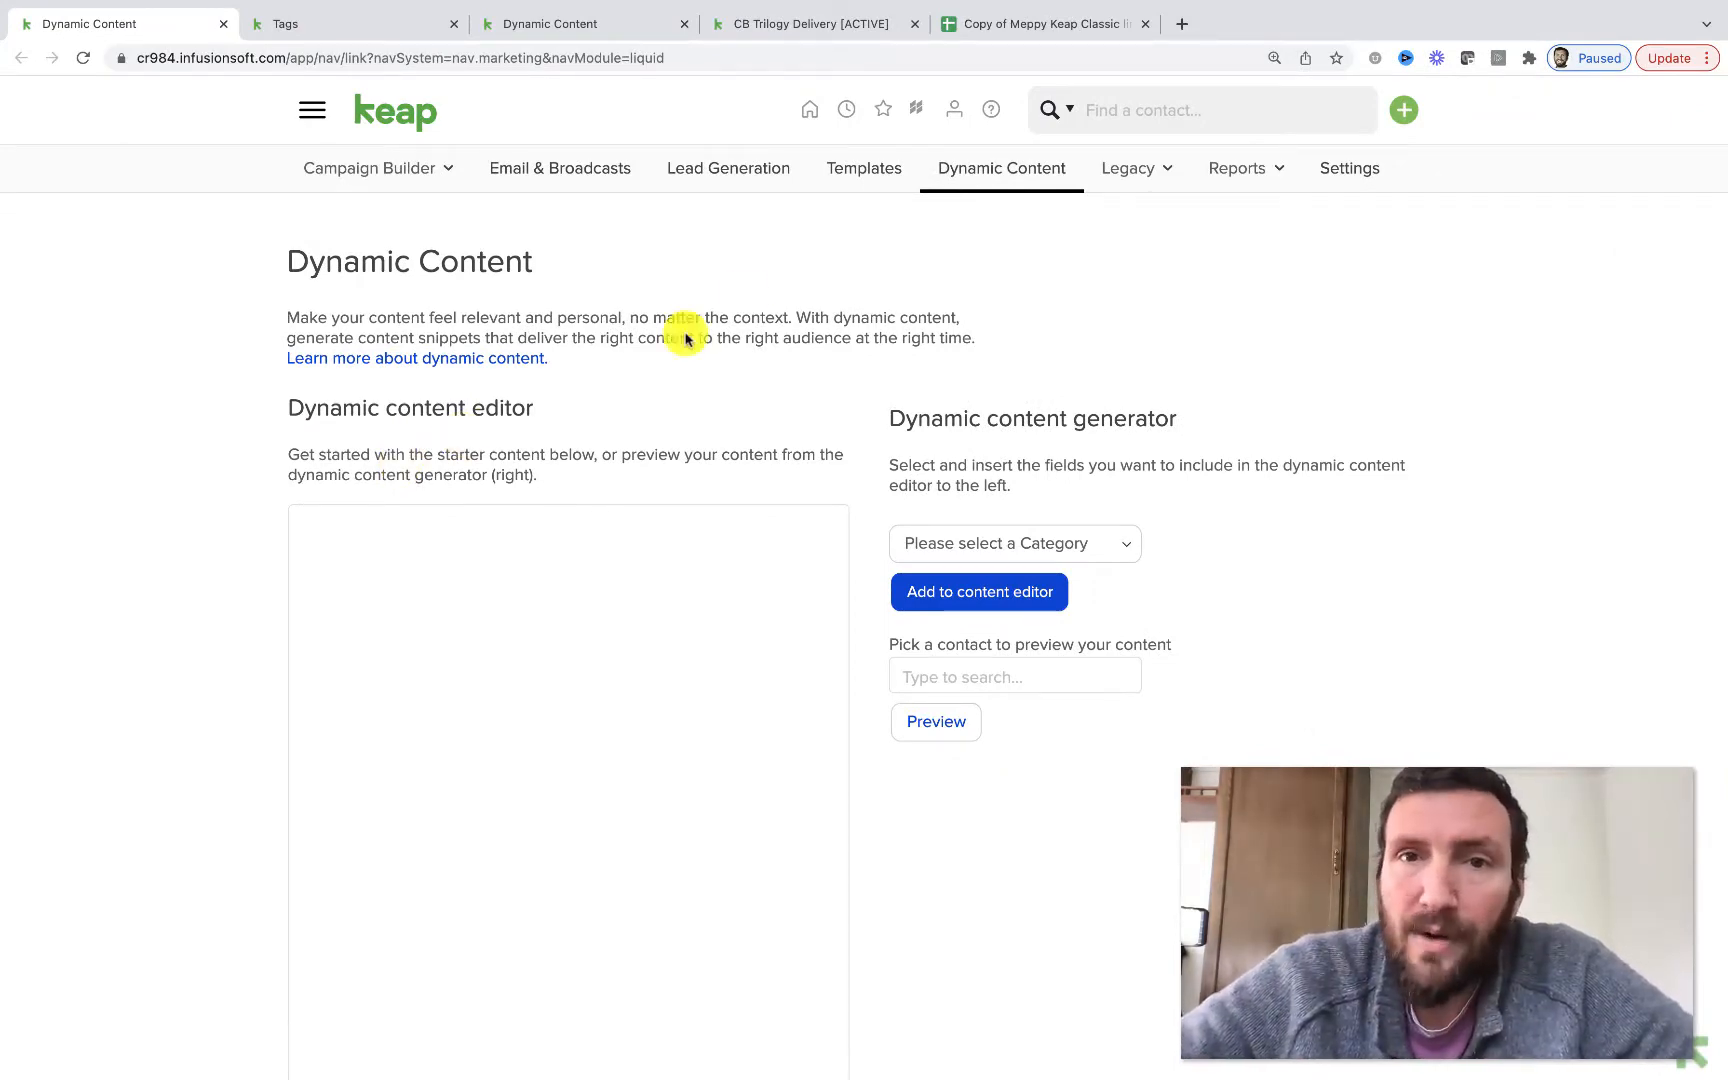
# Review the classic page links in the link generator spreadsheet and view the CB Trilogy Delivery campaign.
pyautogui.click(998, 28)
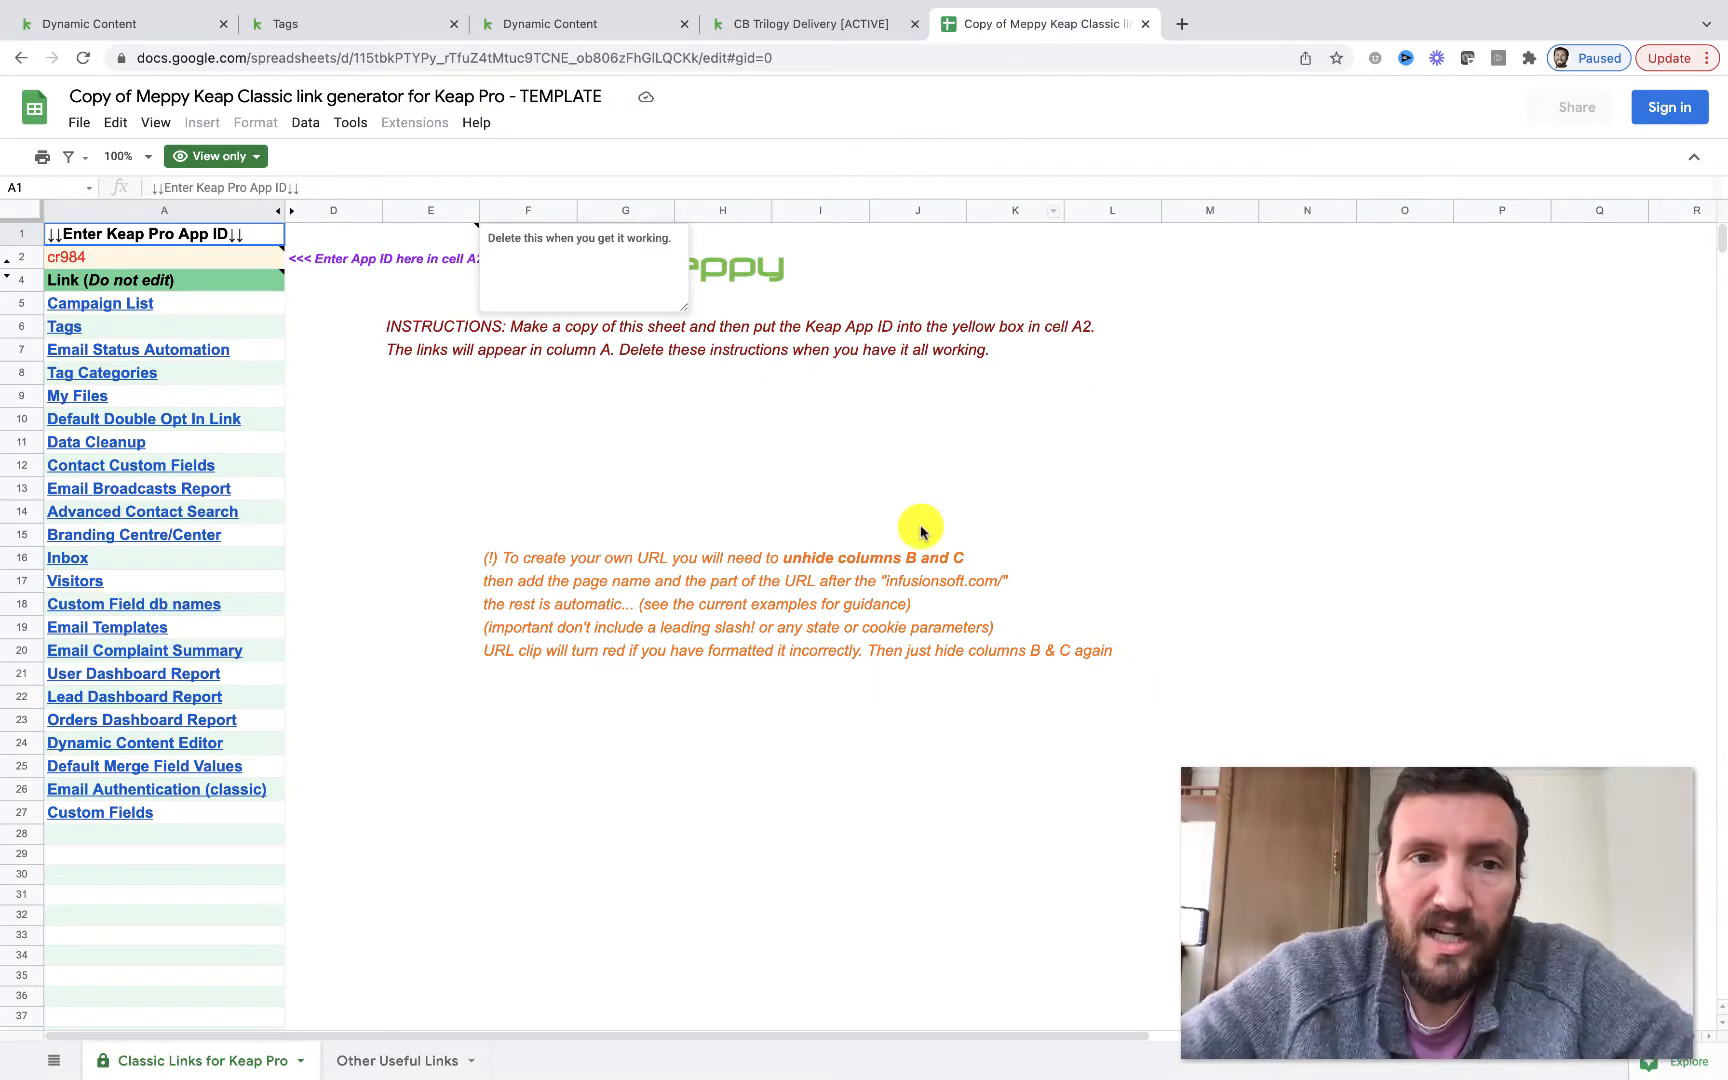
pyautogui.moveTo(190, 309)
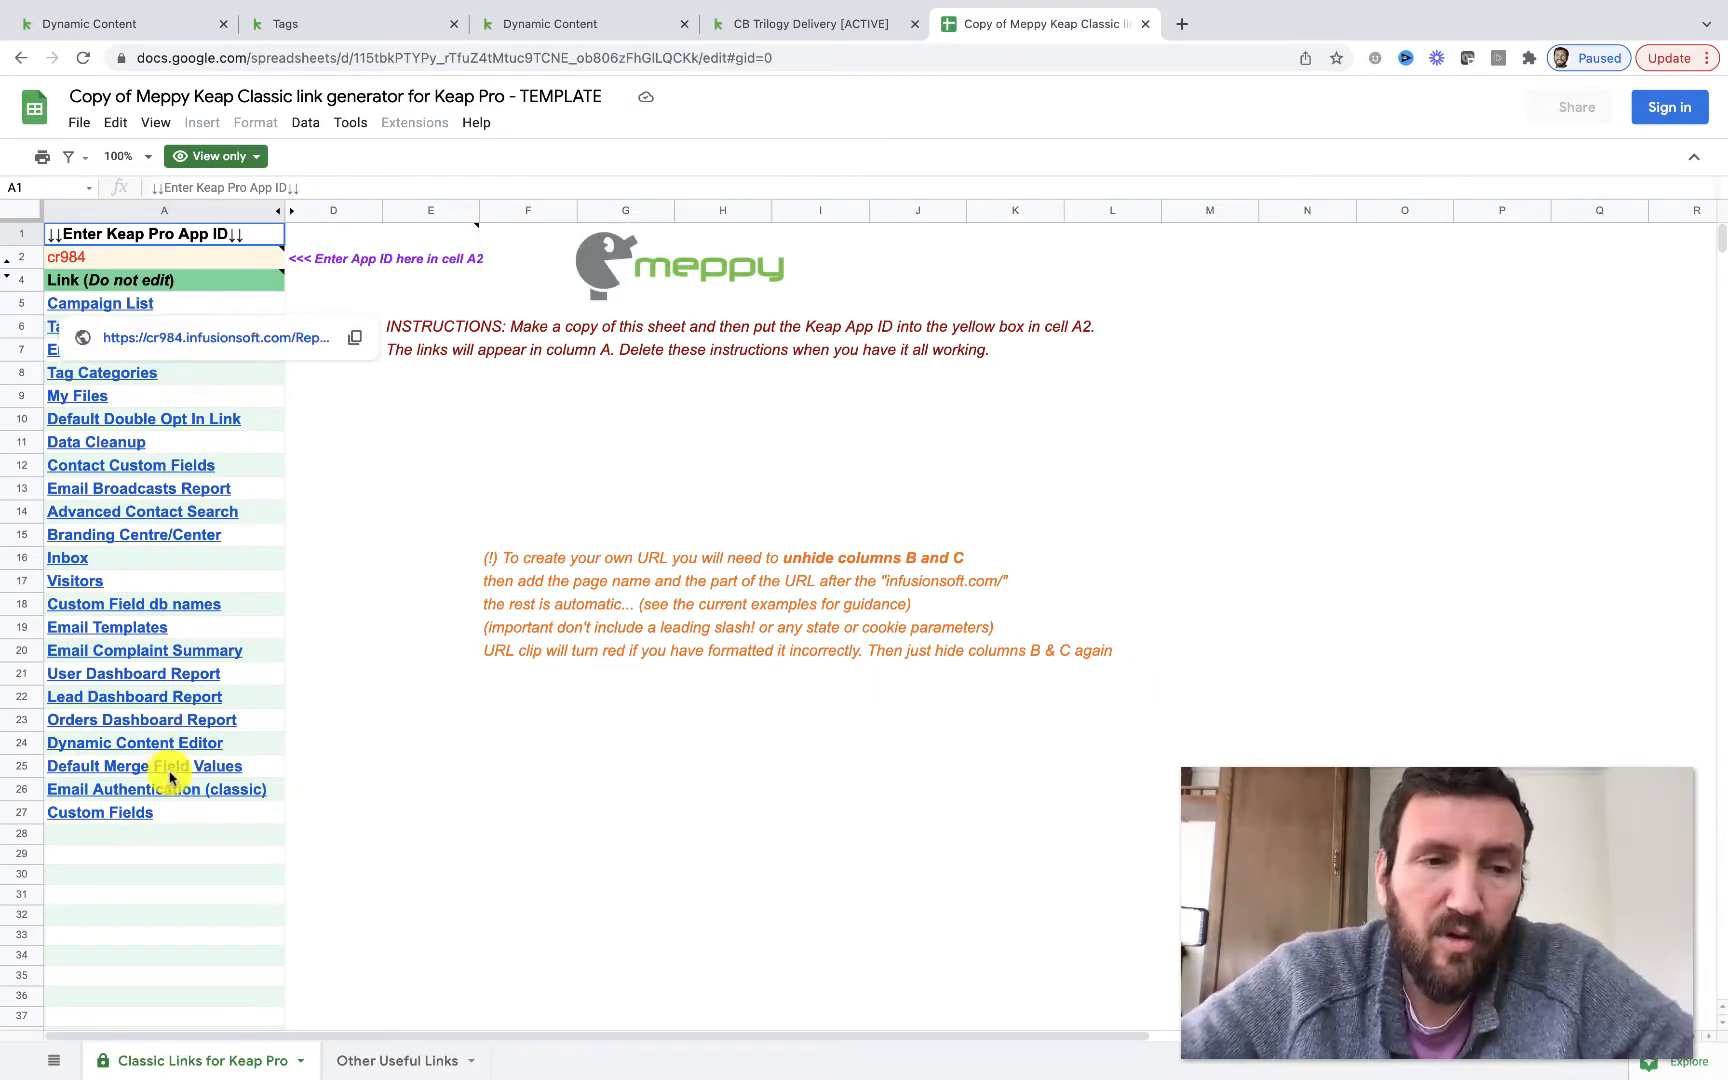
pyautogui.moveTo(168, 806)
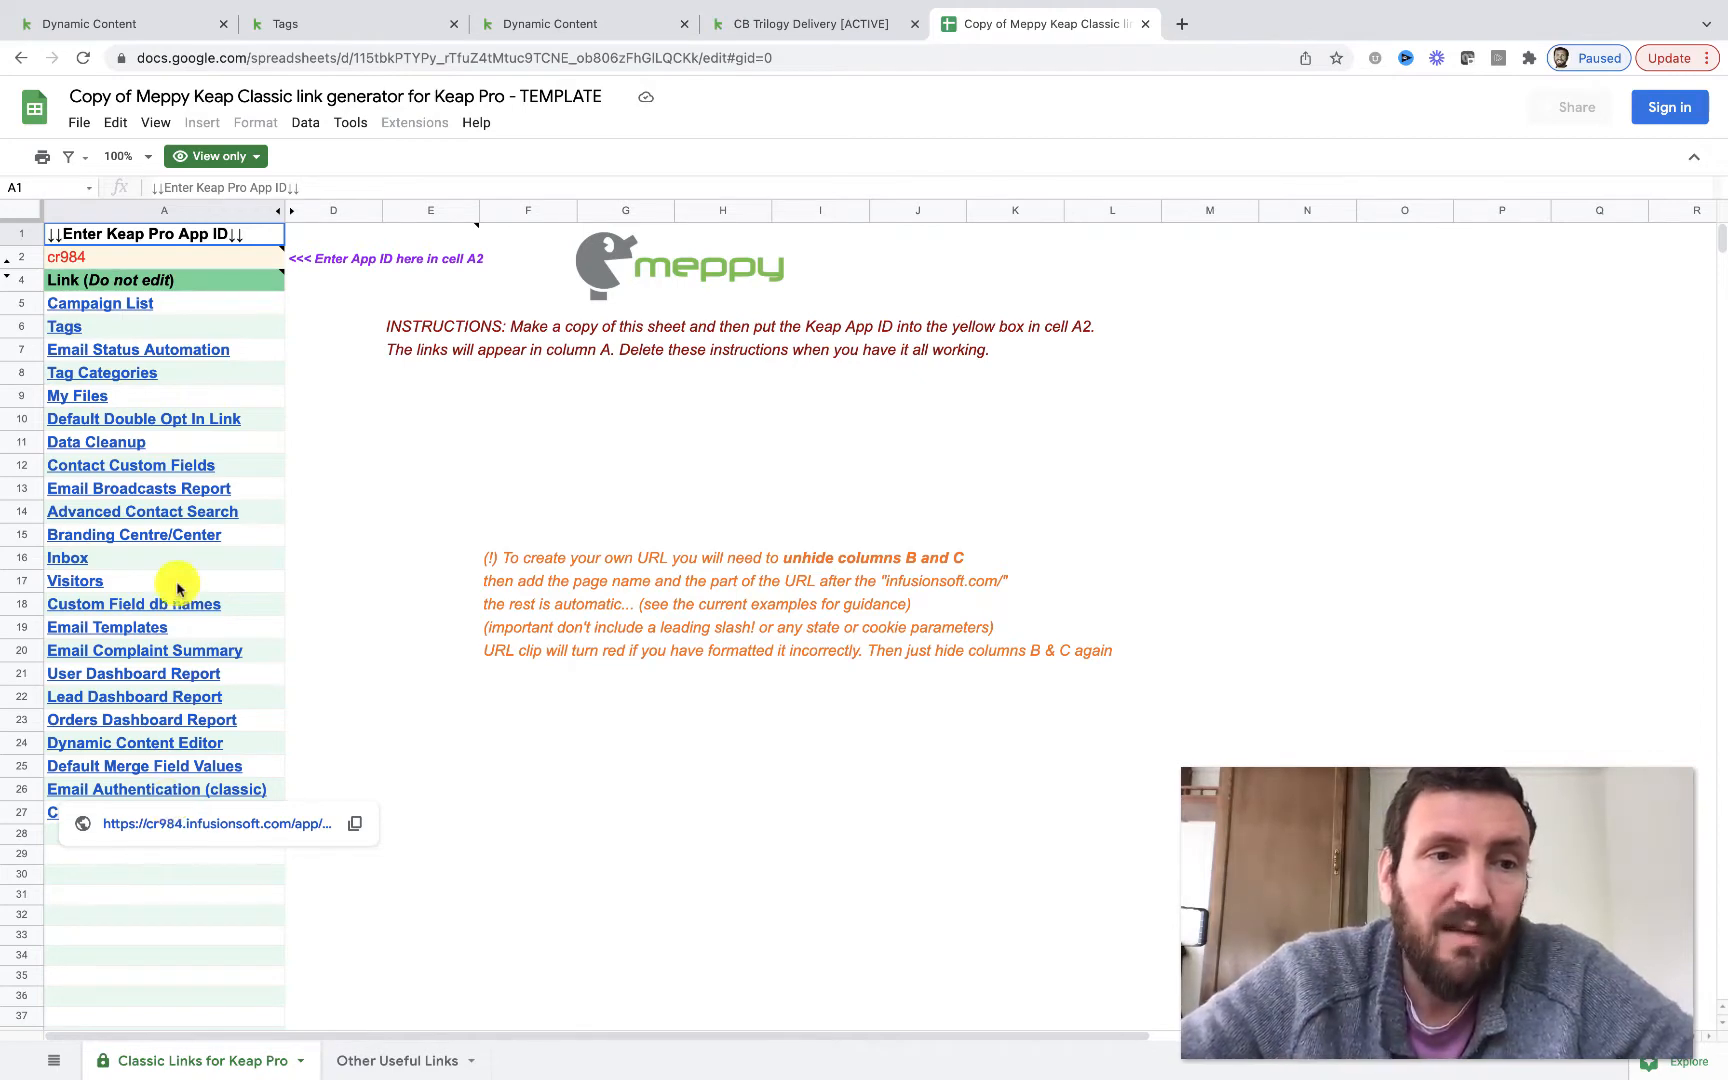
pyautogui.click(176, 22)
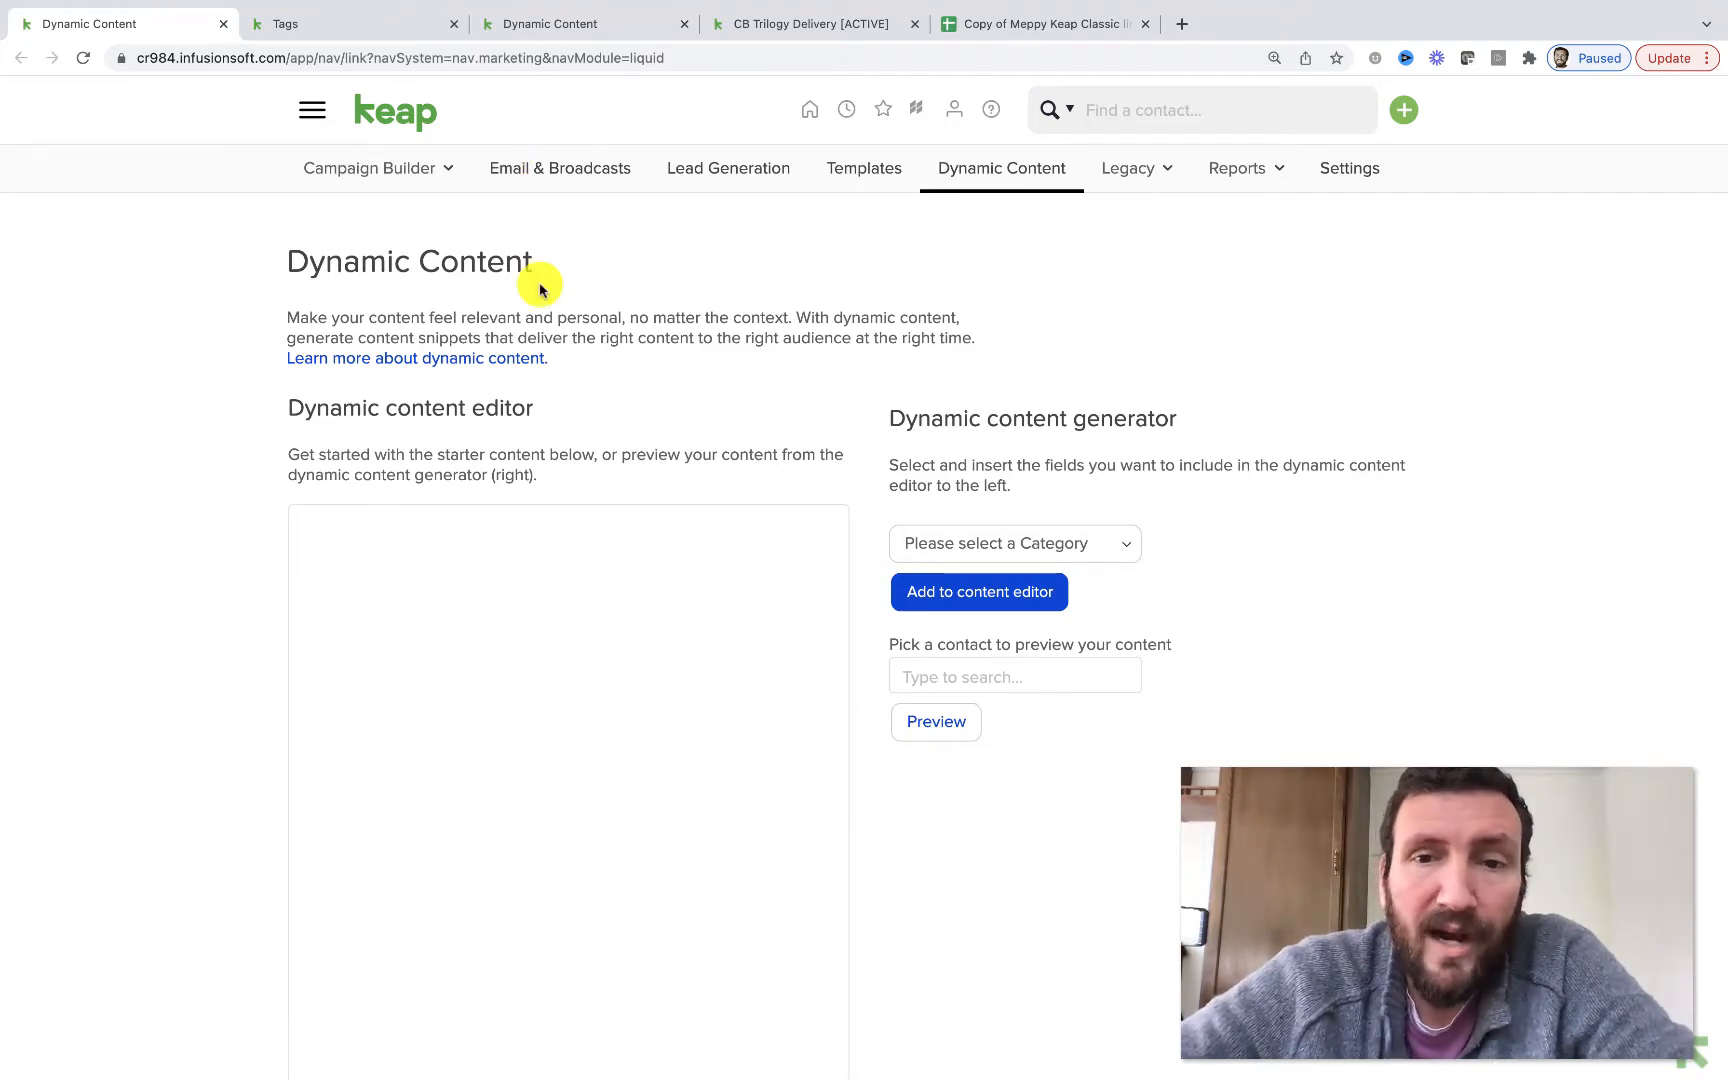
pyautogui.click(818, 24)
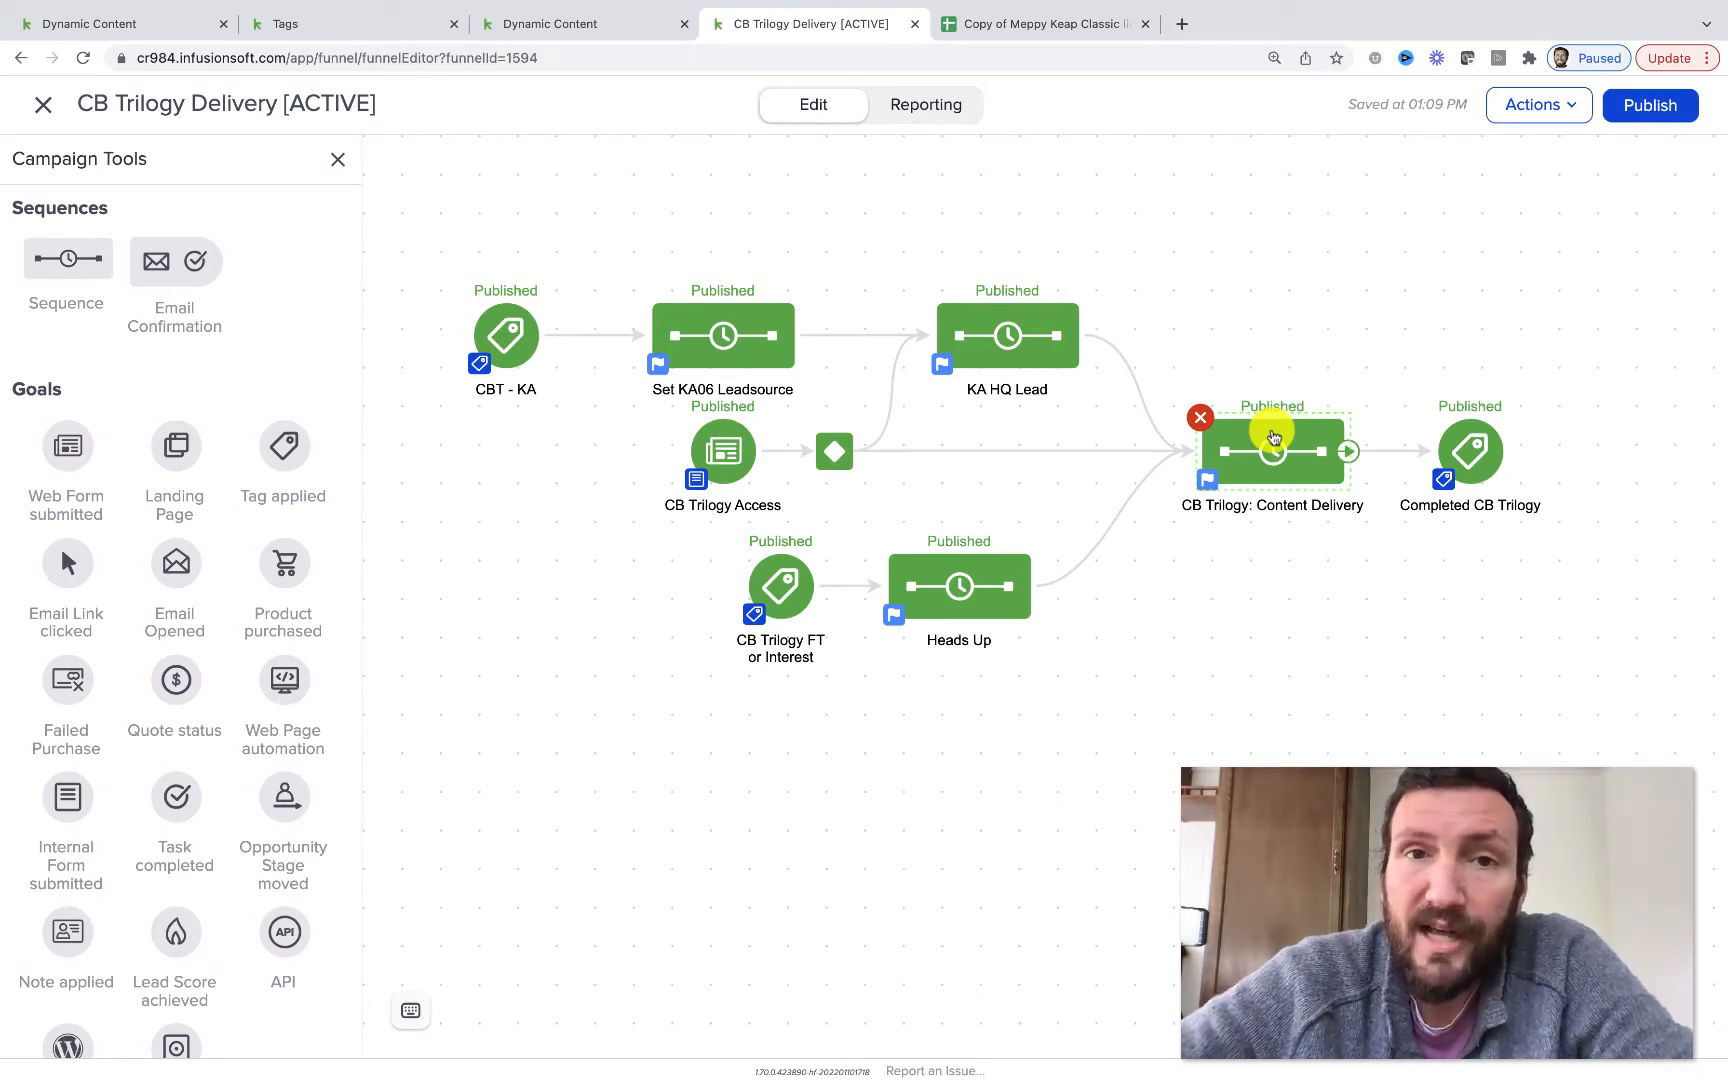
# Set the dynamic content generator's category to Contact and its merge field to Tag Ids.
pyautogui.click(122, 33)
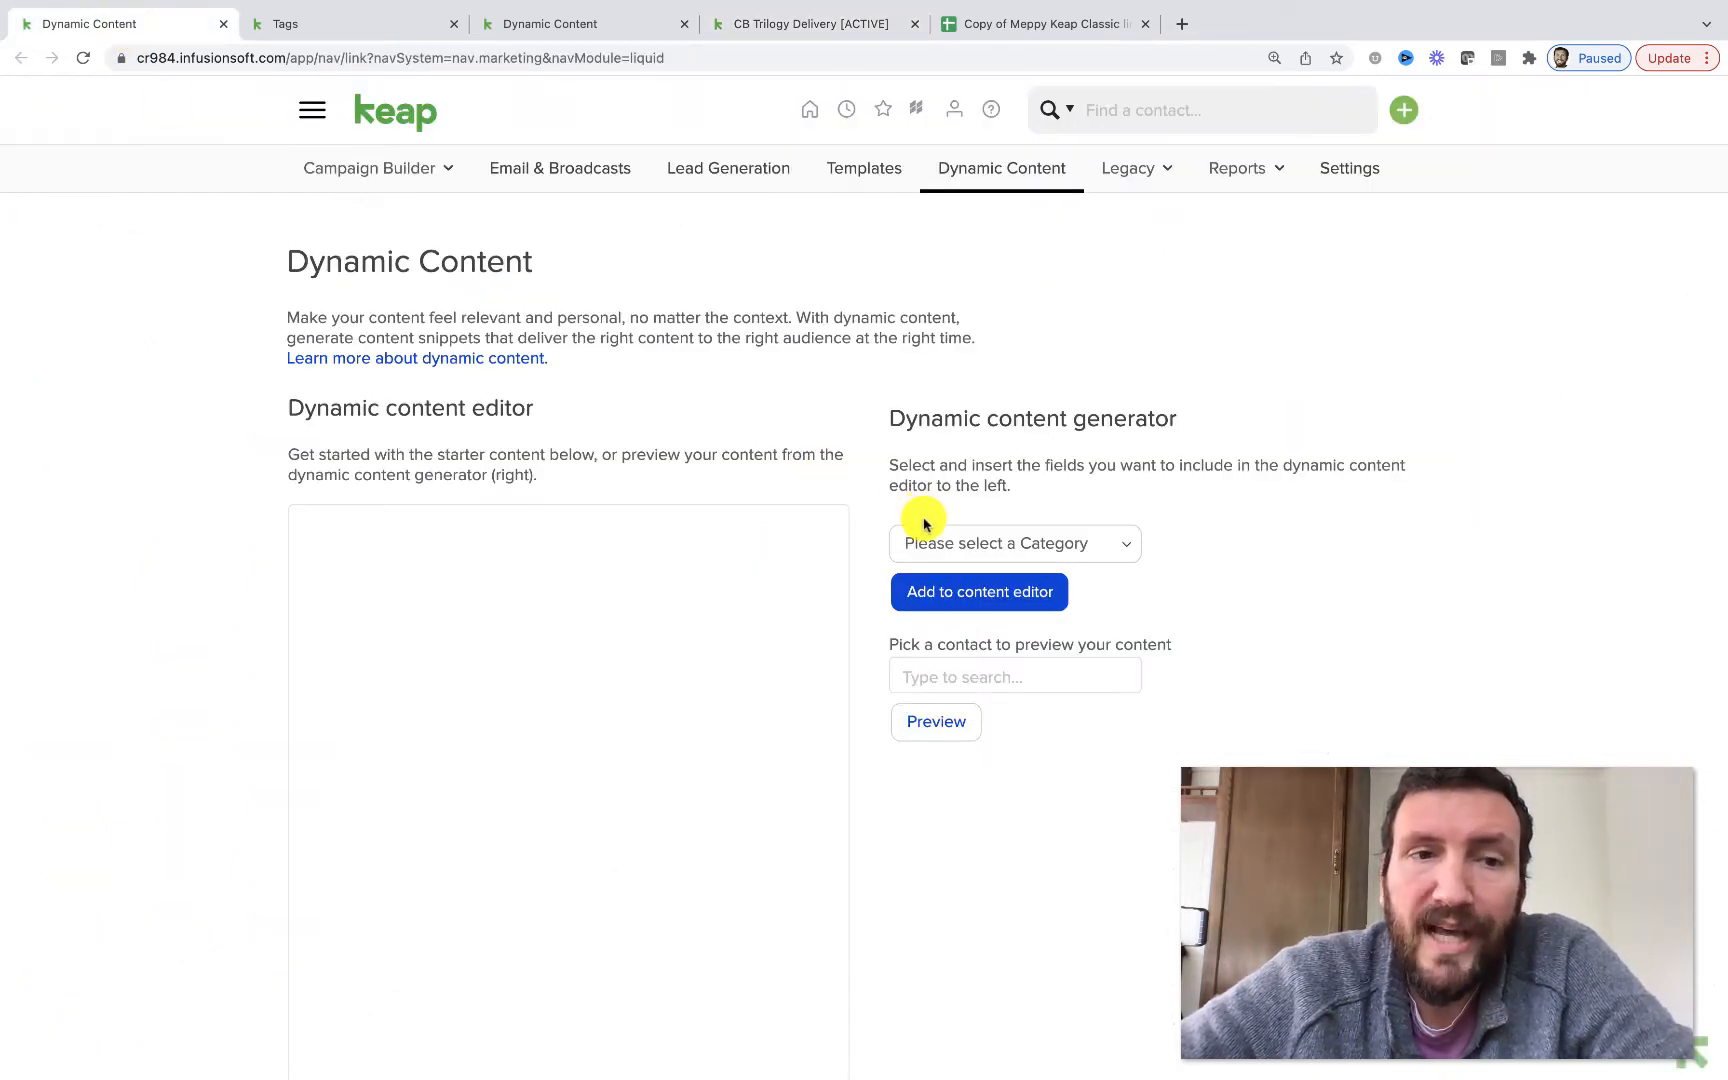
pyautogui.scroll(-2, 924, 520)
pyautogui.click(945, 450)
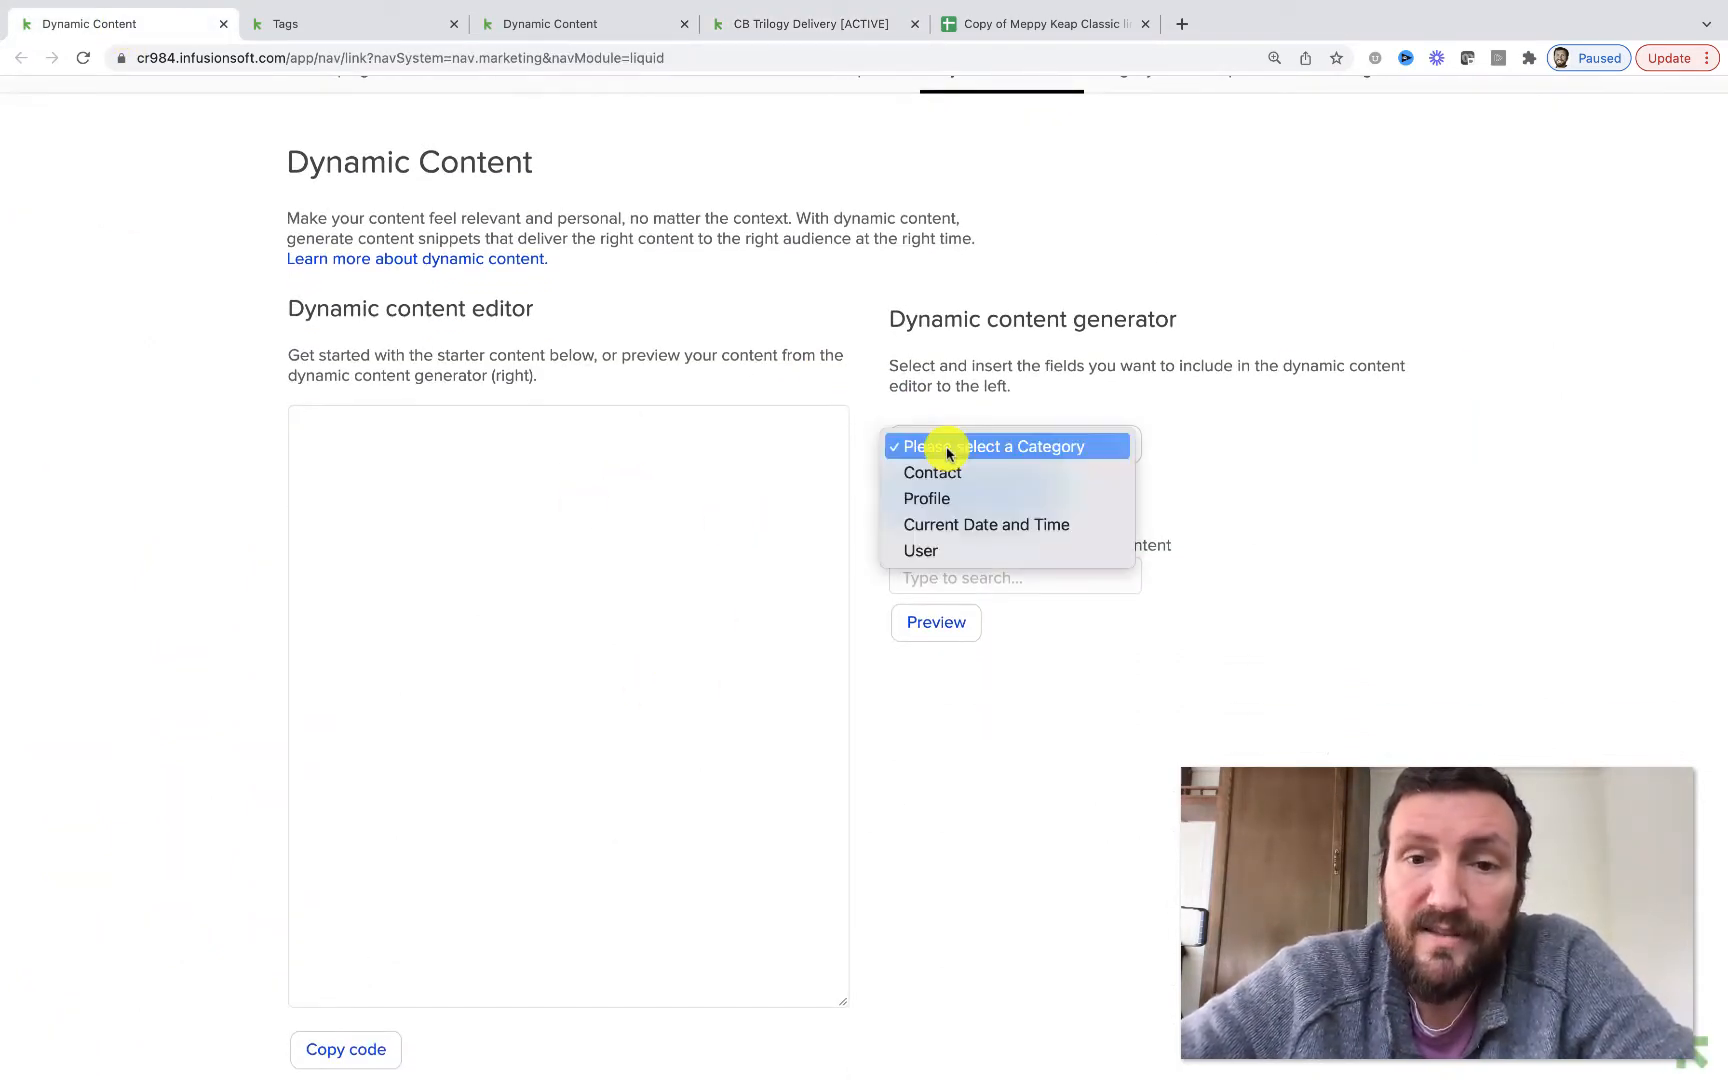
pyautogui.click(955, 470)
pyautogui.click(978, 494)
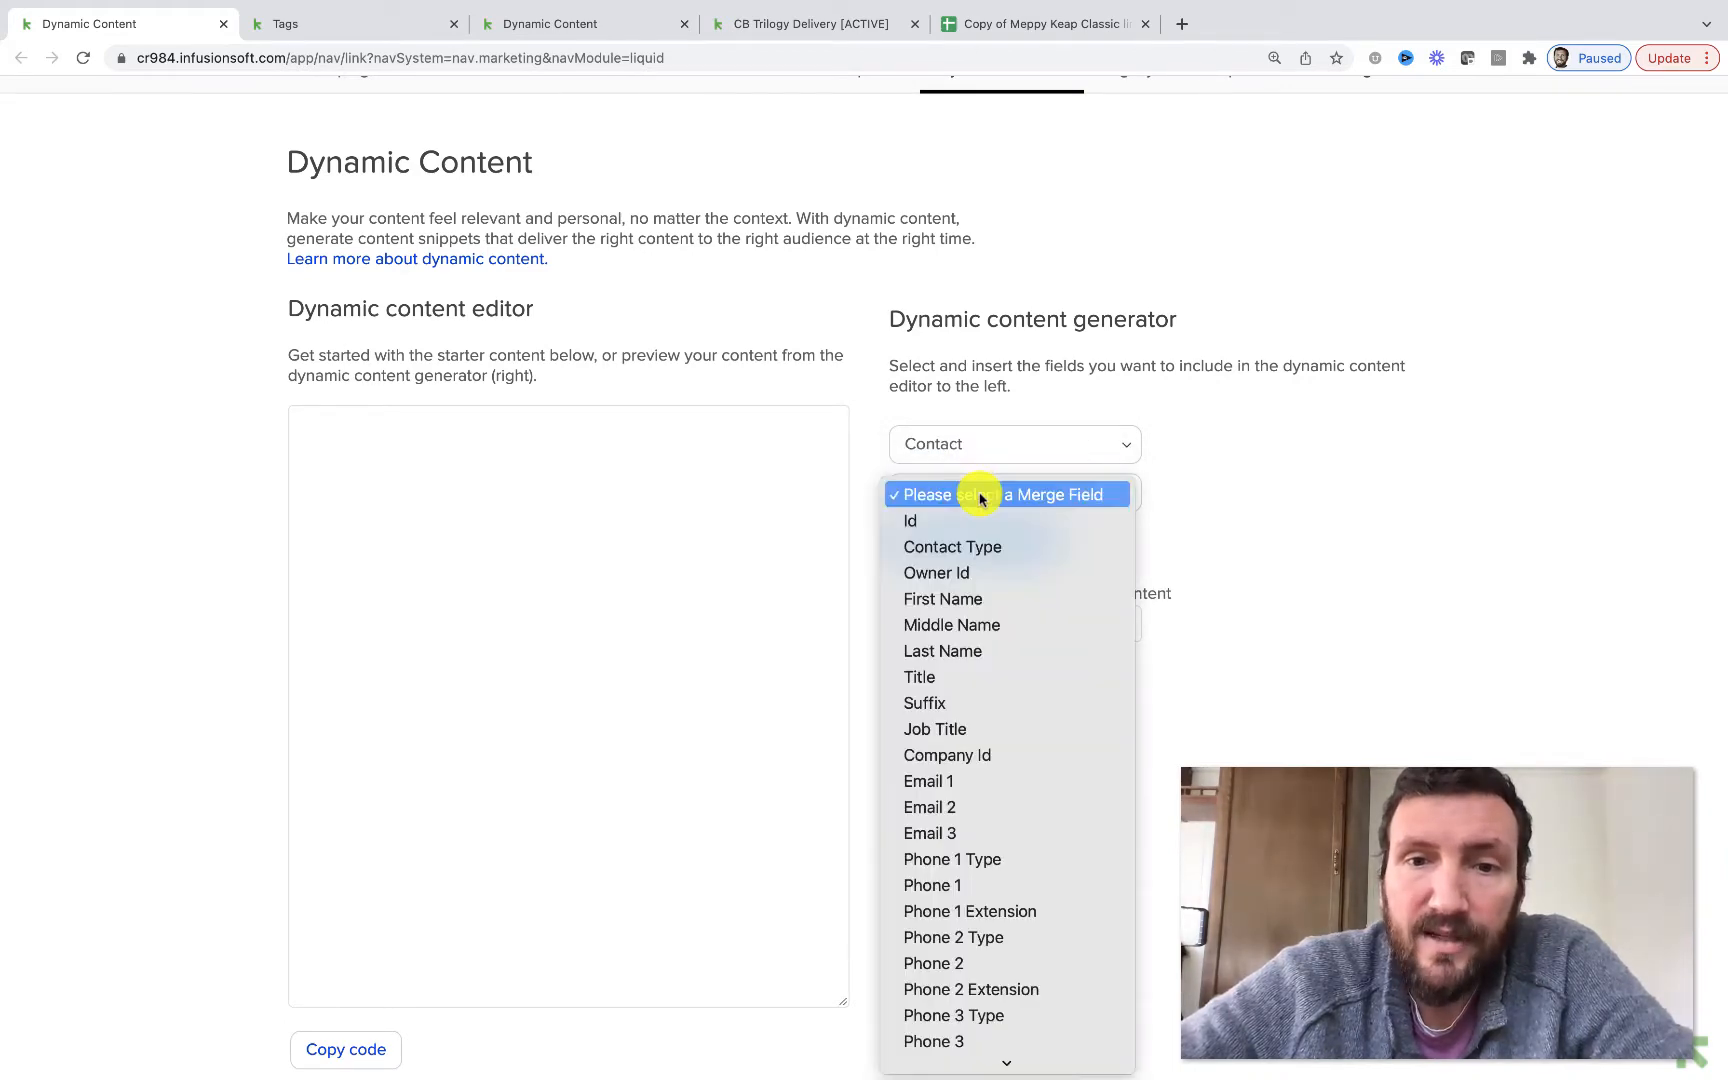
pyautogui.scroll(-10, 983, 800)
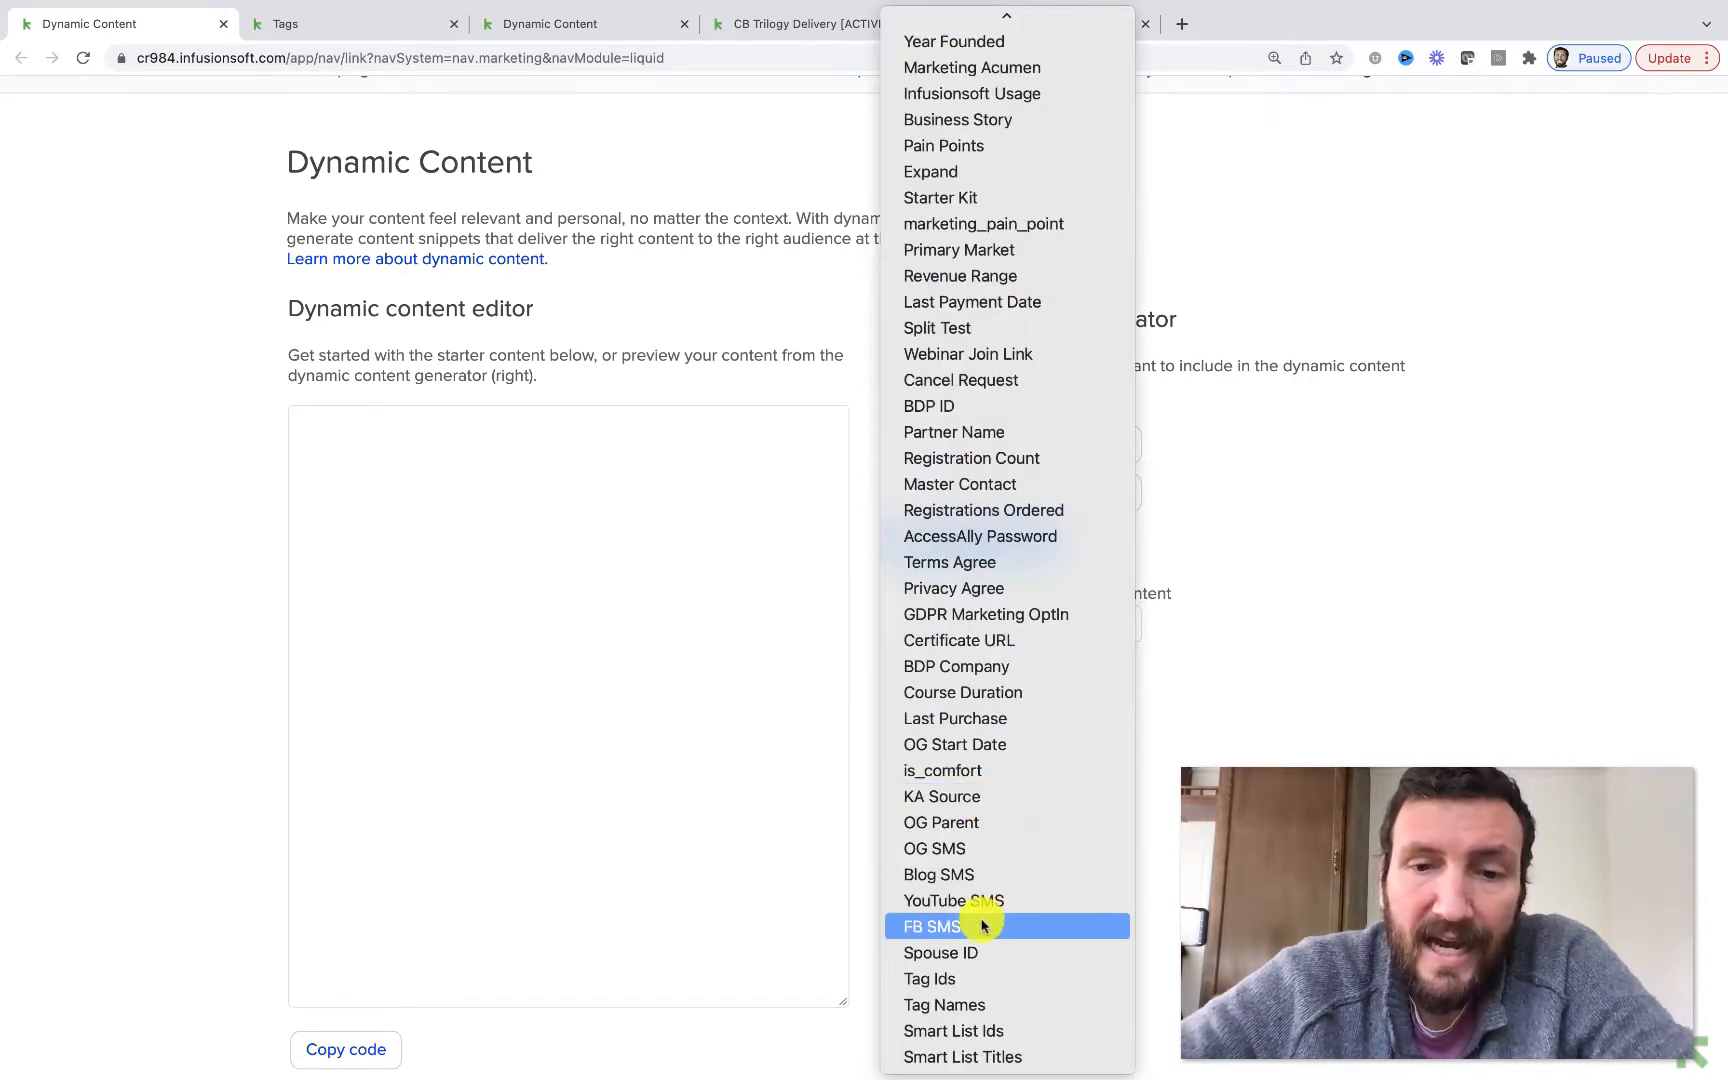
pyautogui.click(985, 980)
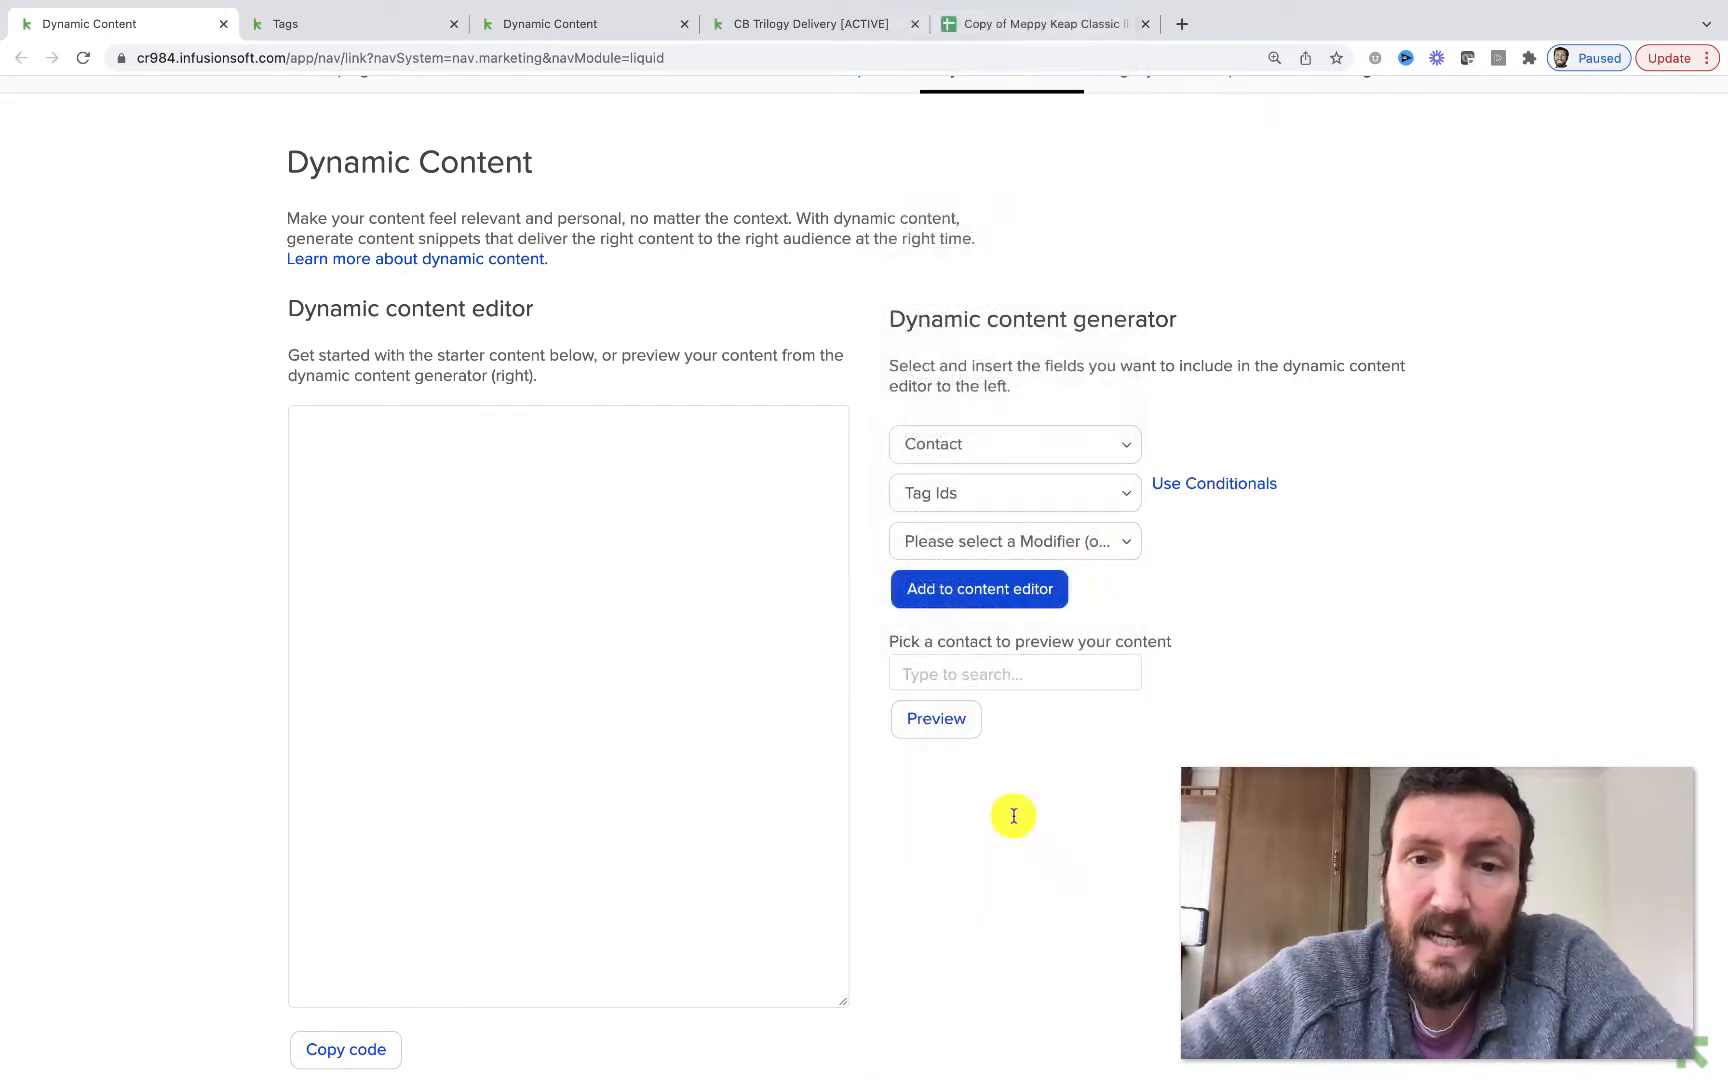
# Switch the Tag Ids field to conditionals and add an If Contains condition.
pyautogui.click(1212, 488)
pyautogui.click(1078, 538)
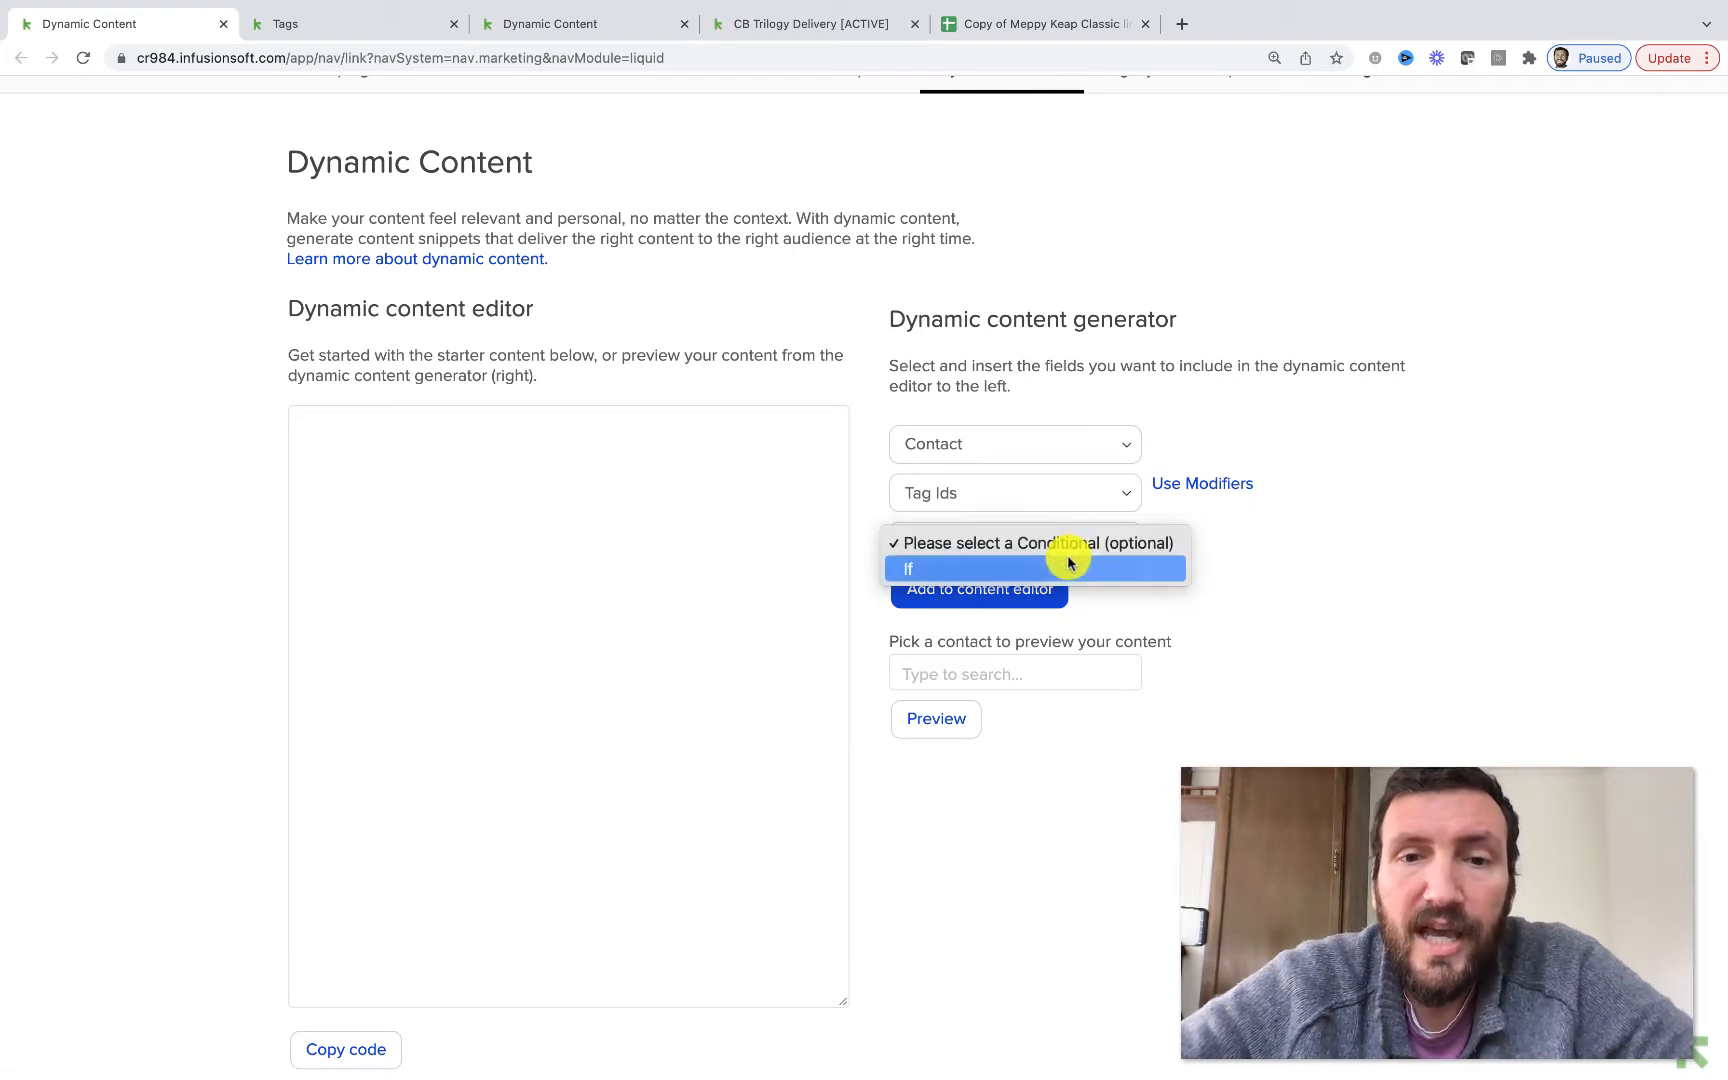
pyautogui.click(1068, 566)
pyautogui.click(1034, 544)
pyautogui.click(1038, 572)
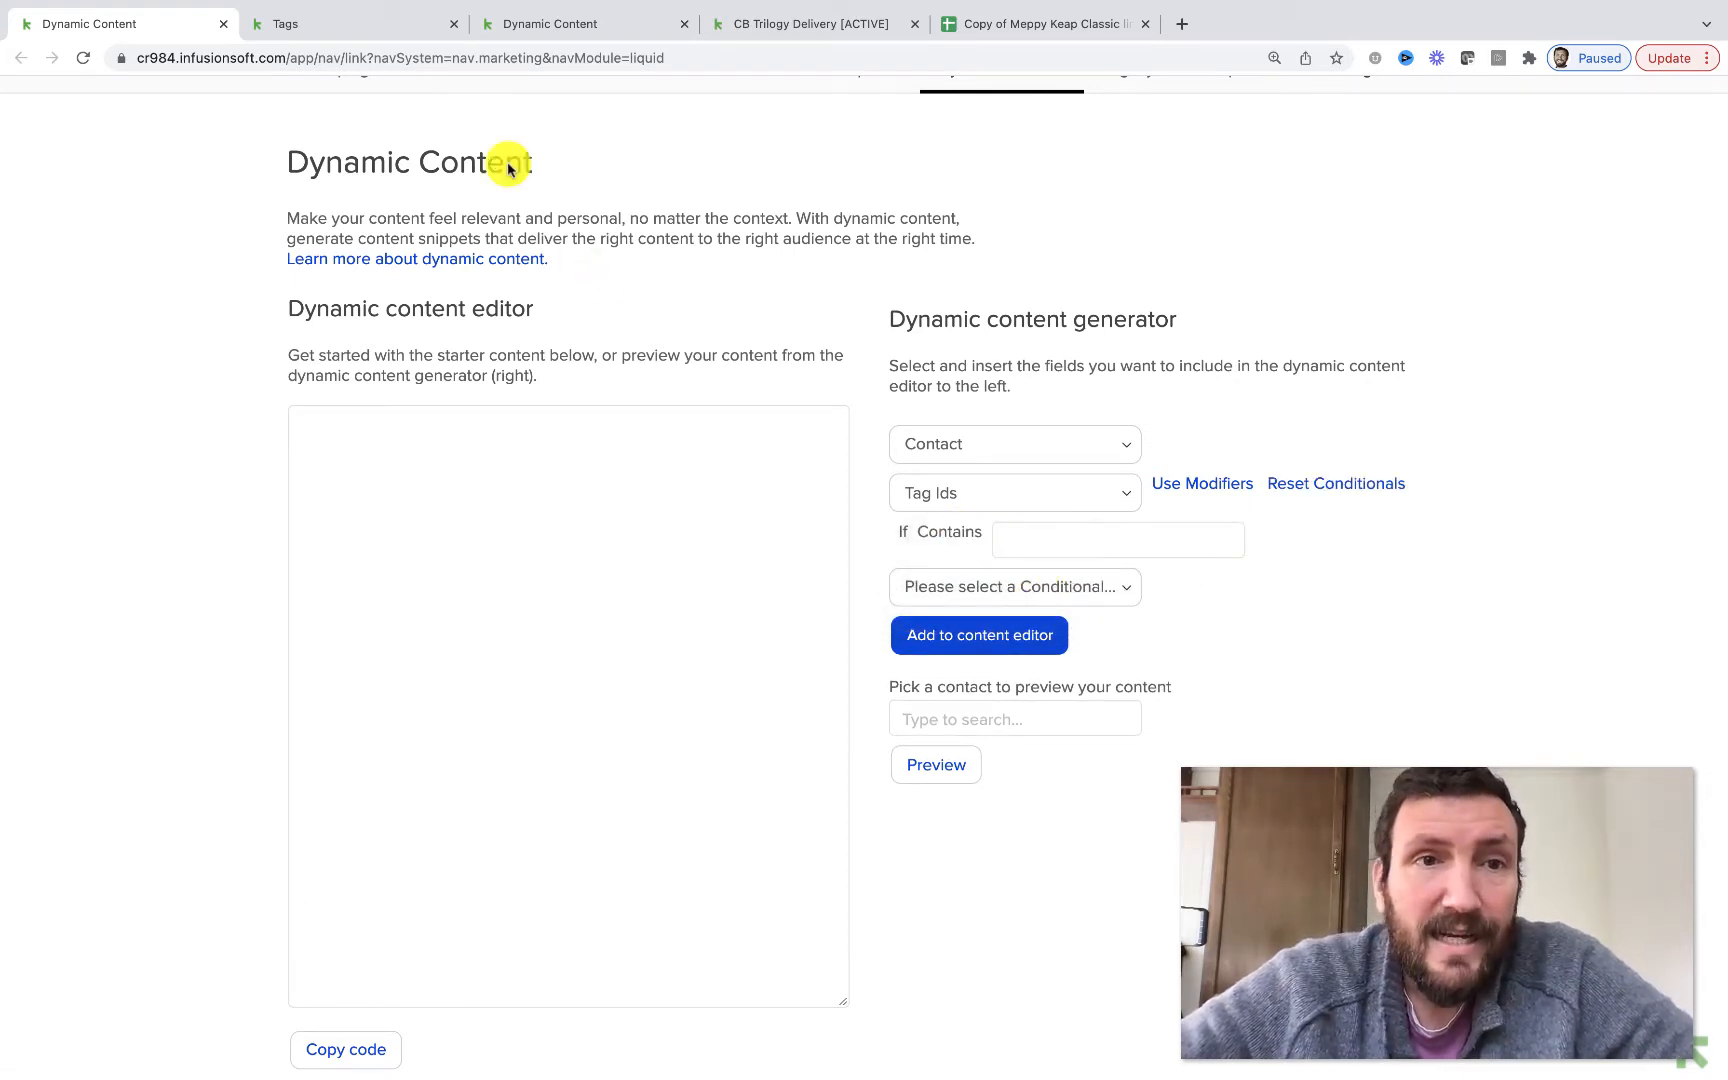
# Copy the ID of the CBT Claimed - Keap Academy tag and enter 2773 as the If Contains value.
pyautogui.click(378, 23)
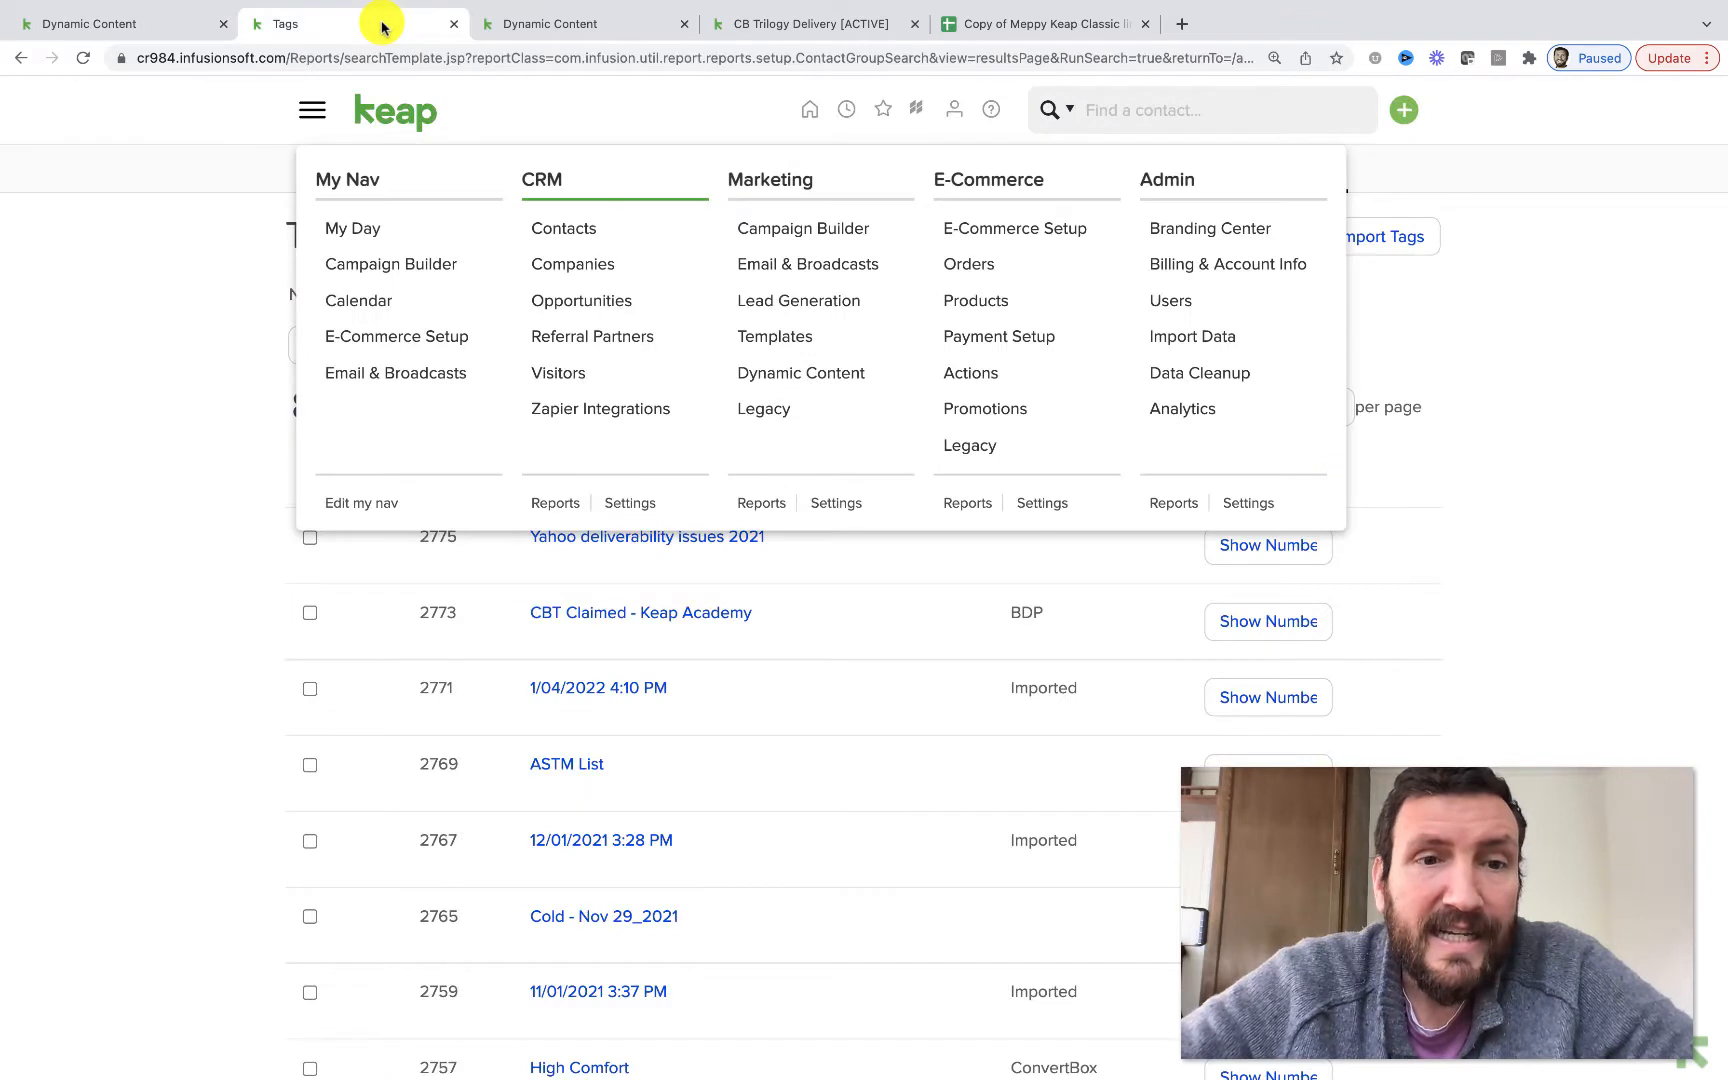
pyautogui.doubleClick(436, 610)
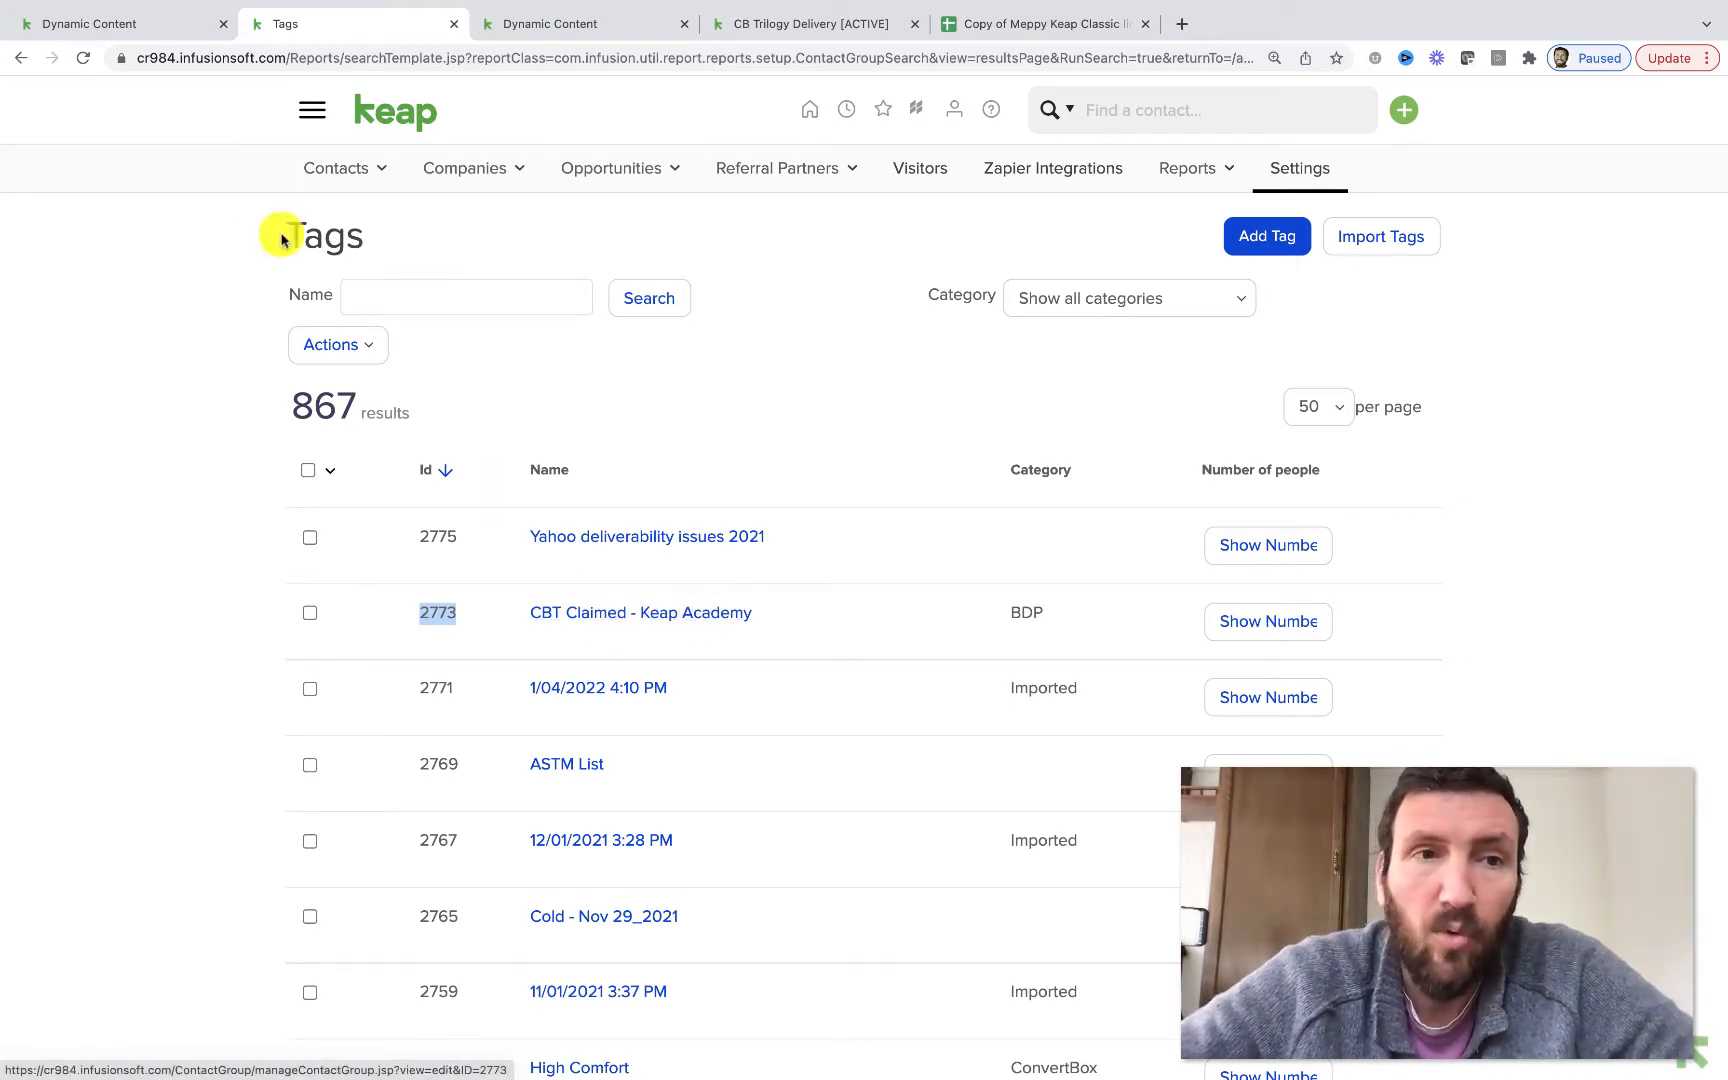
pyautogui.click(160, 28)
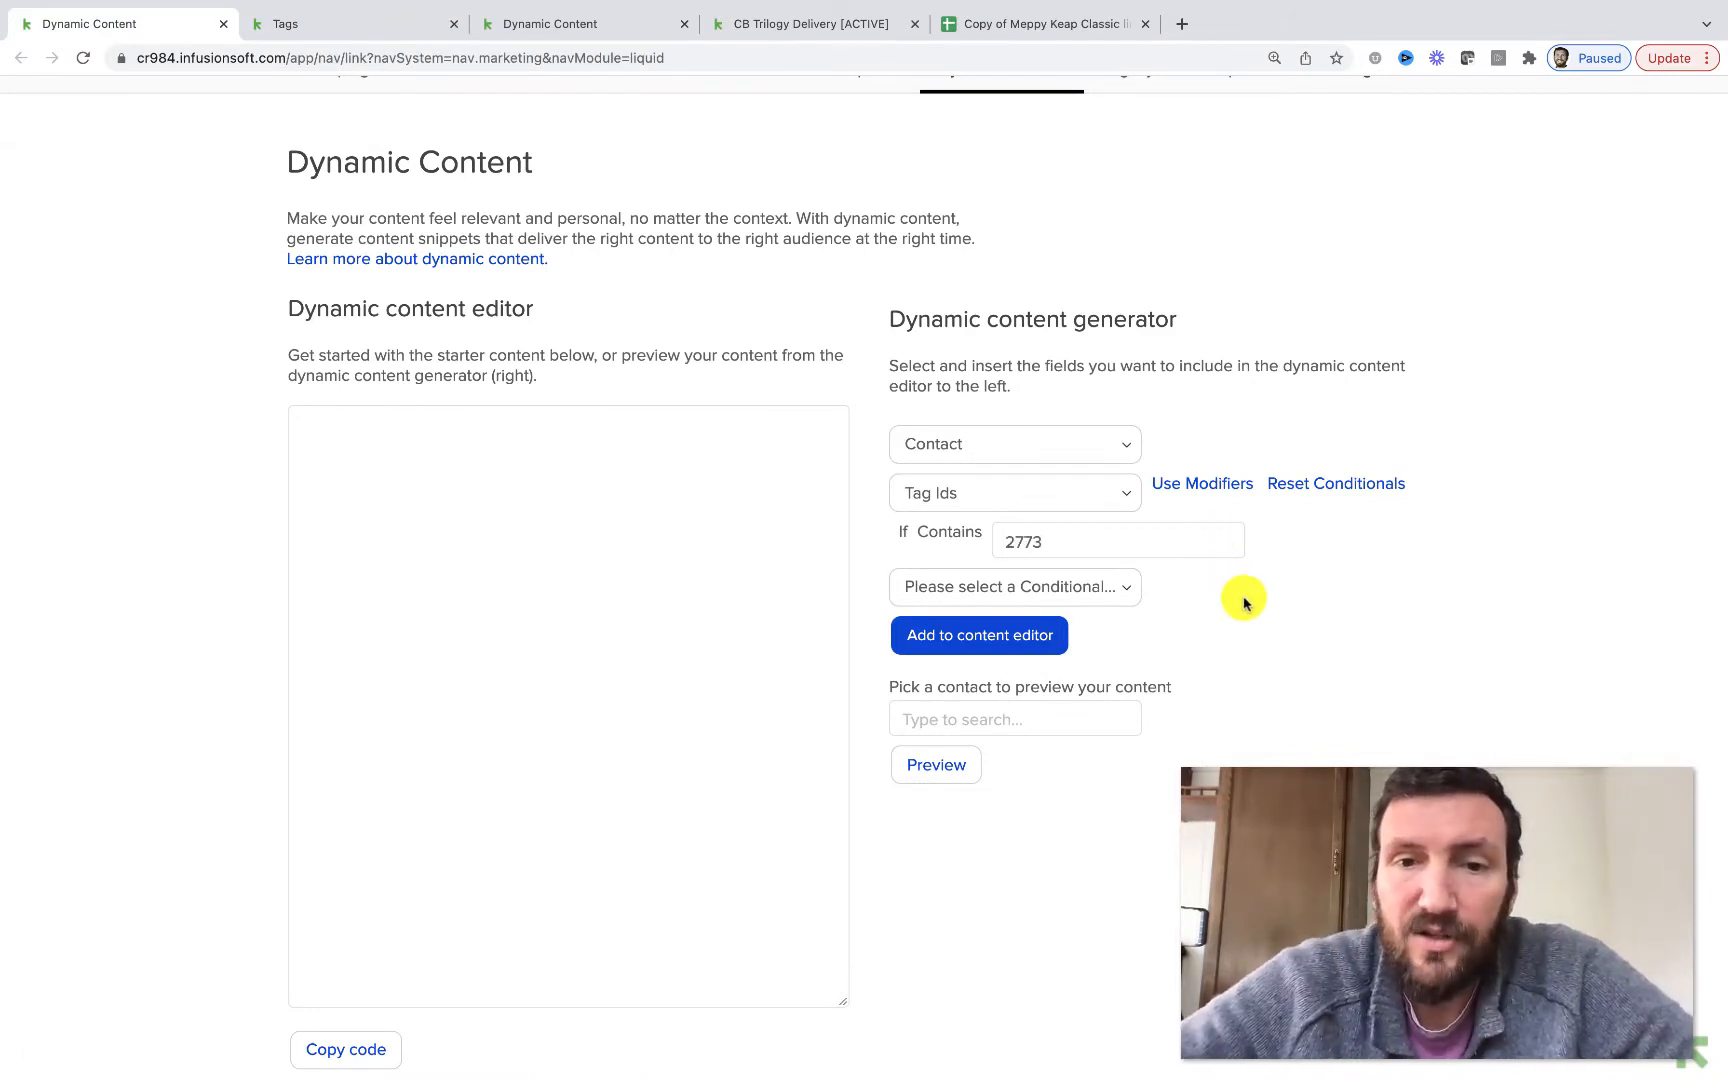
# Add an Else branch to the condition and insert the generated code into the dynamic content editor.
pyautogui.click(1104, 596)
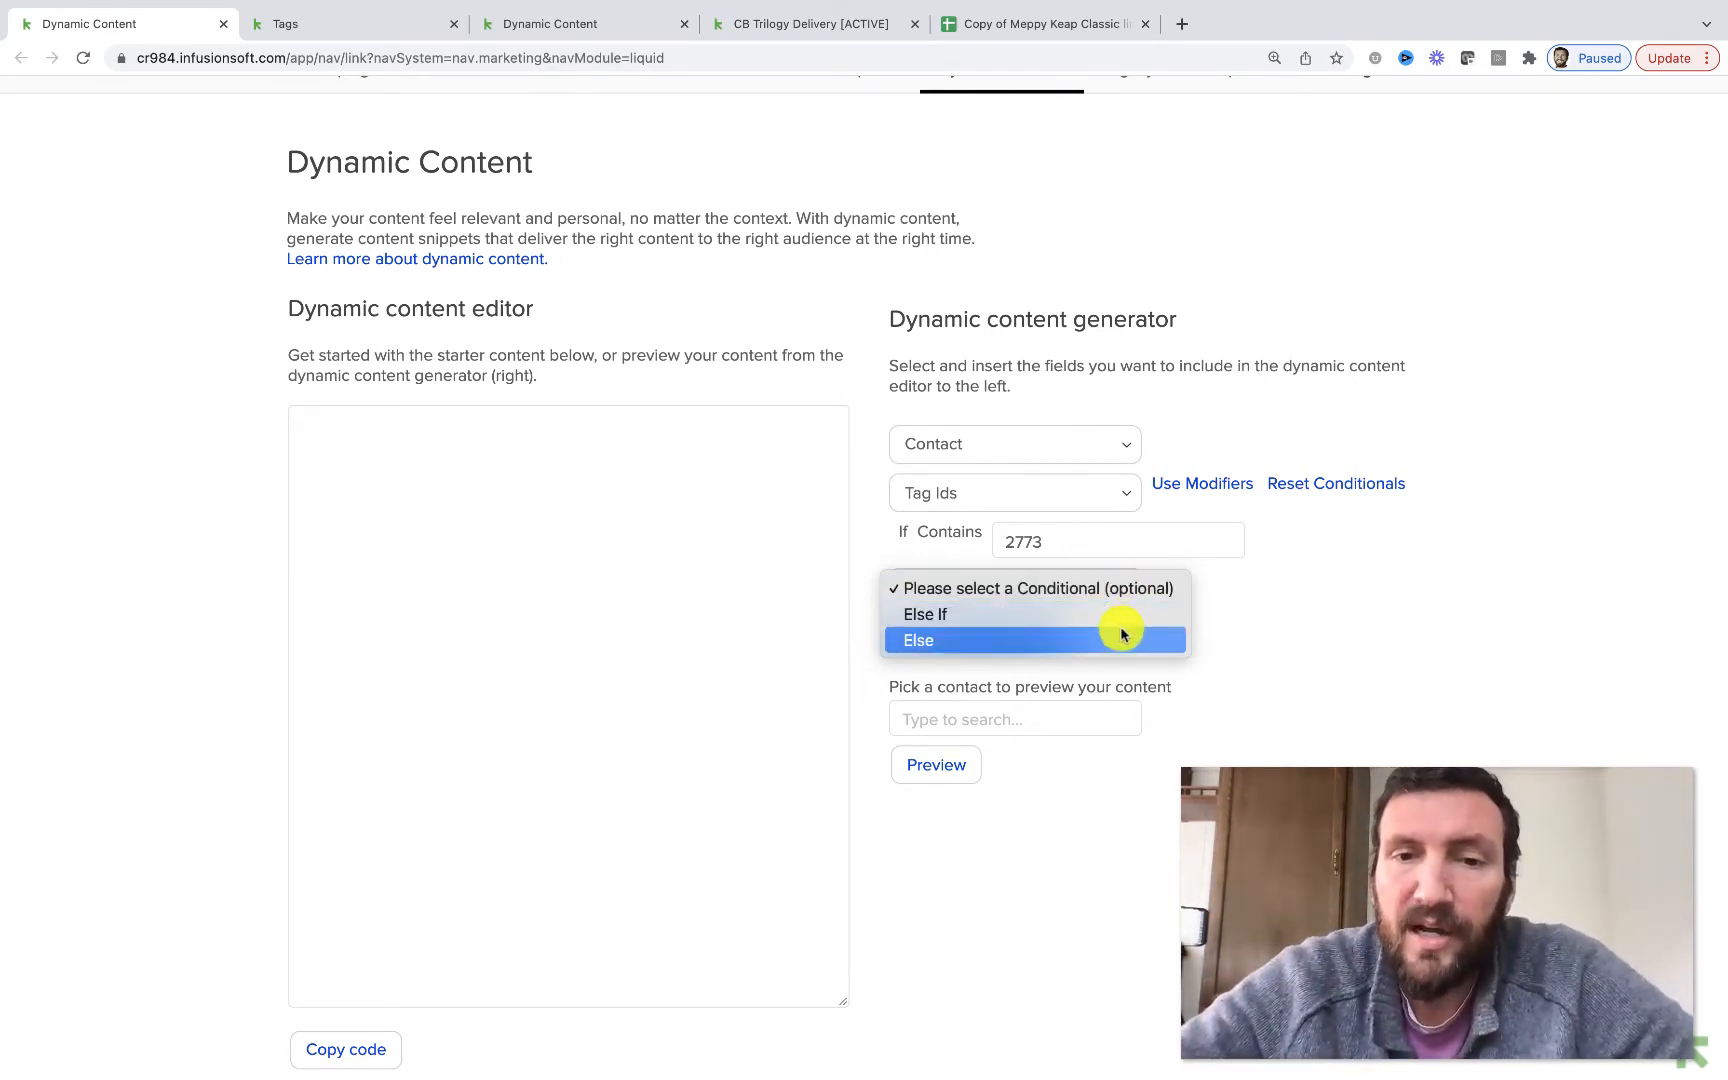
pyautogui.click(1121, 636)
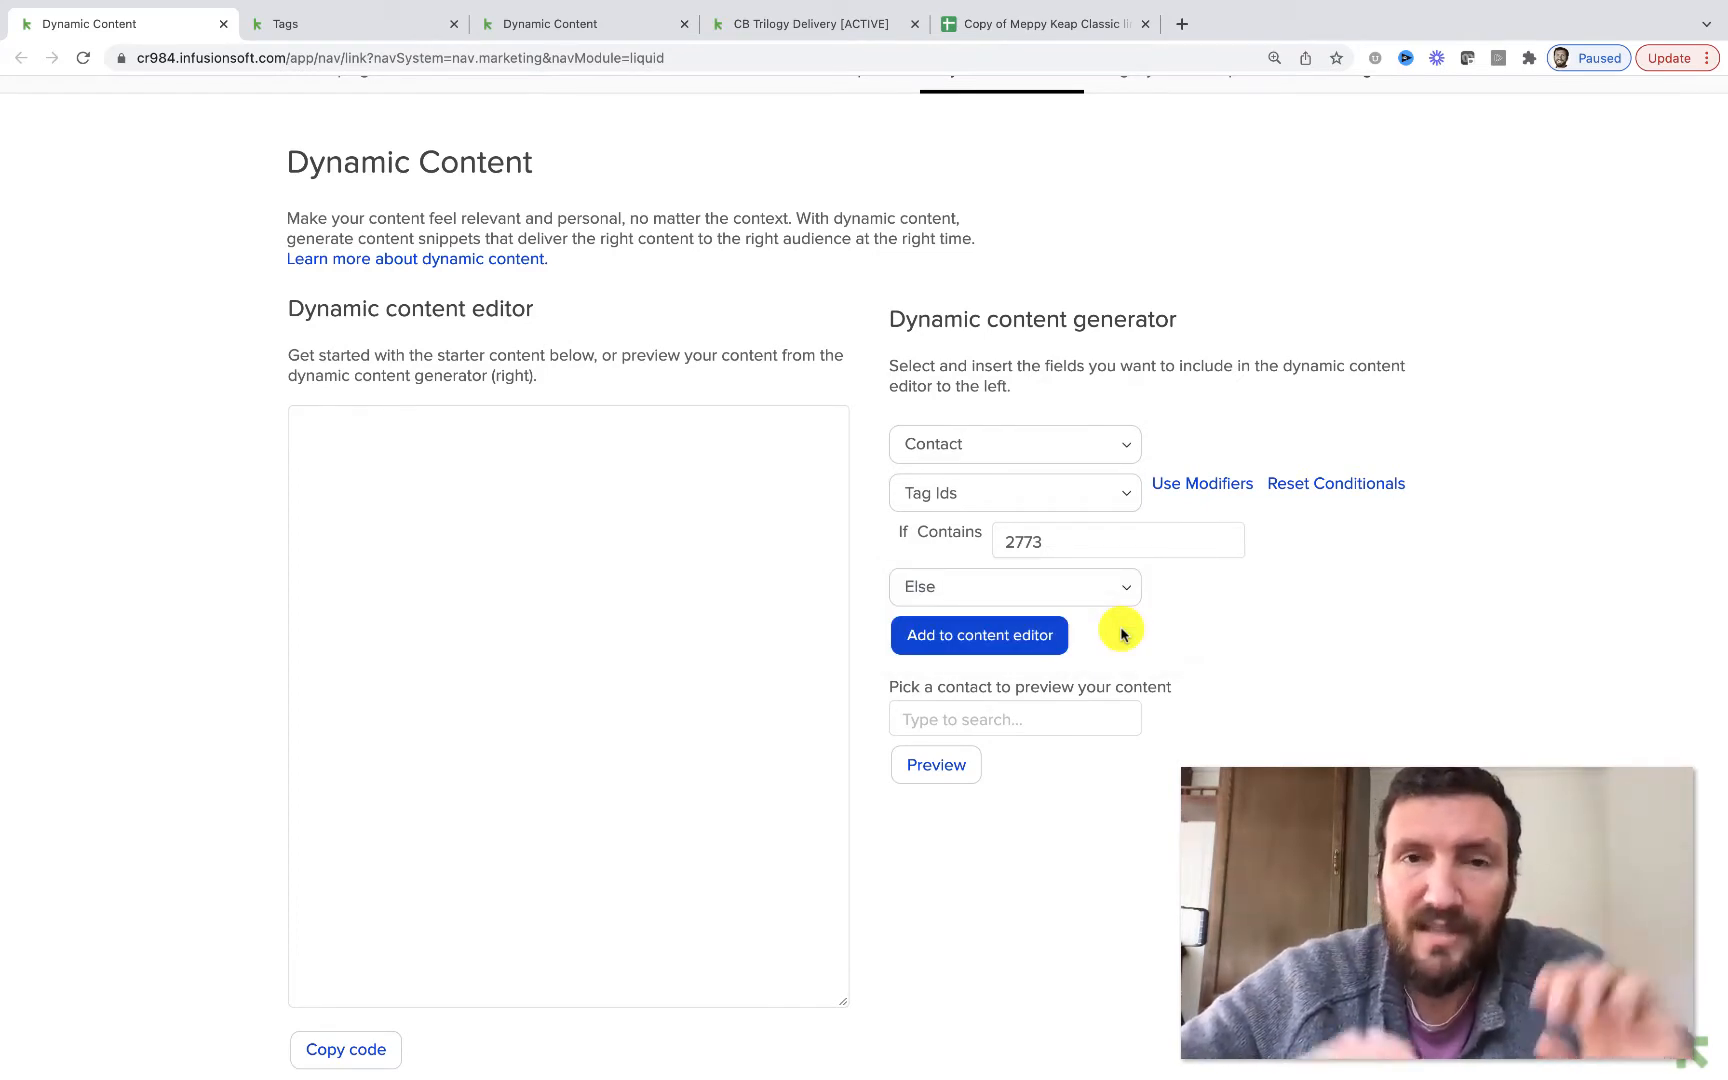
pyautogui.click(1030, 640)
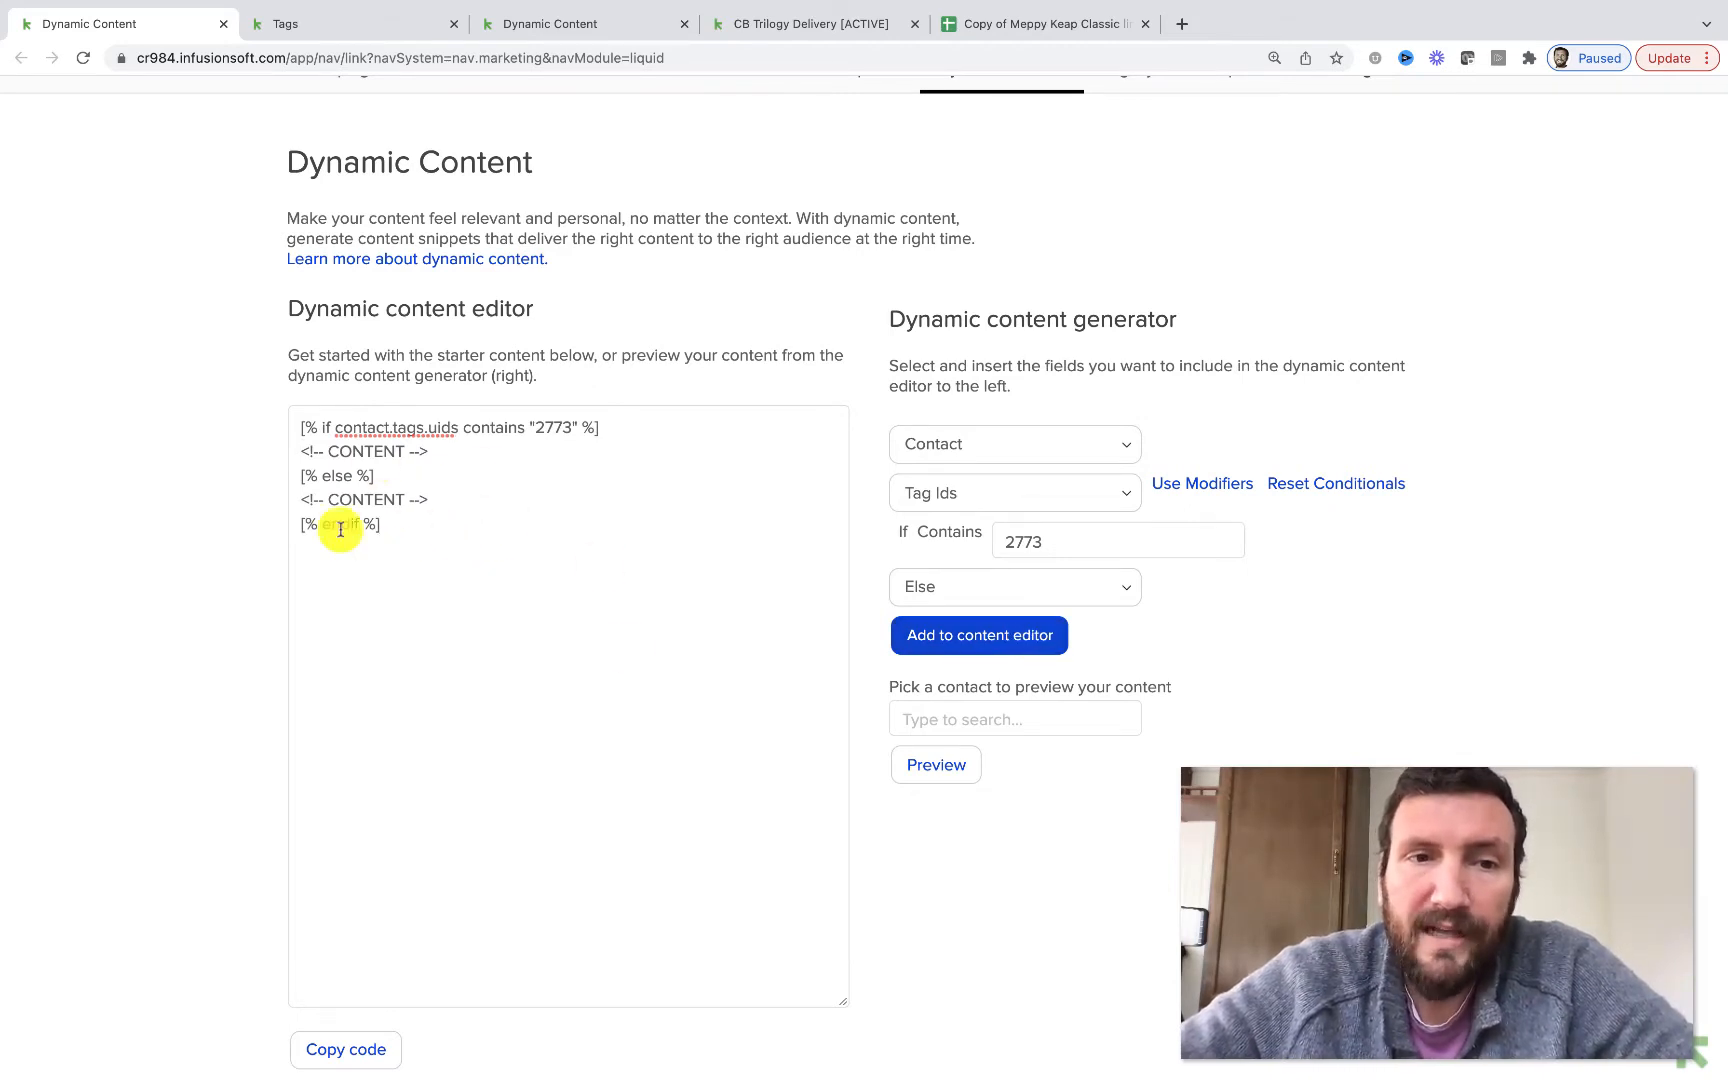
# Examine the If and Else content placeholders in the generated tag 2773 snippet.
pyautogui.moveTo(459, 455); pyautogui.dragTo(231, 463)
pyautogui.moveTo(436, 501); pyautogui.dragTo(301, 502)
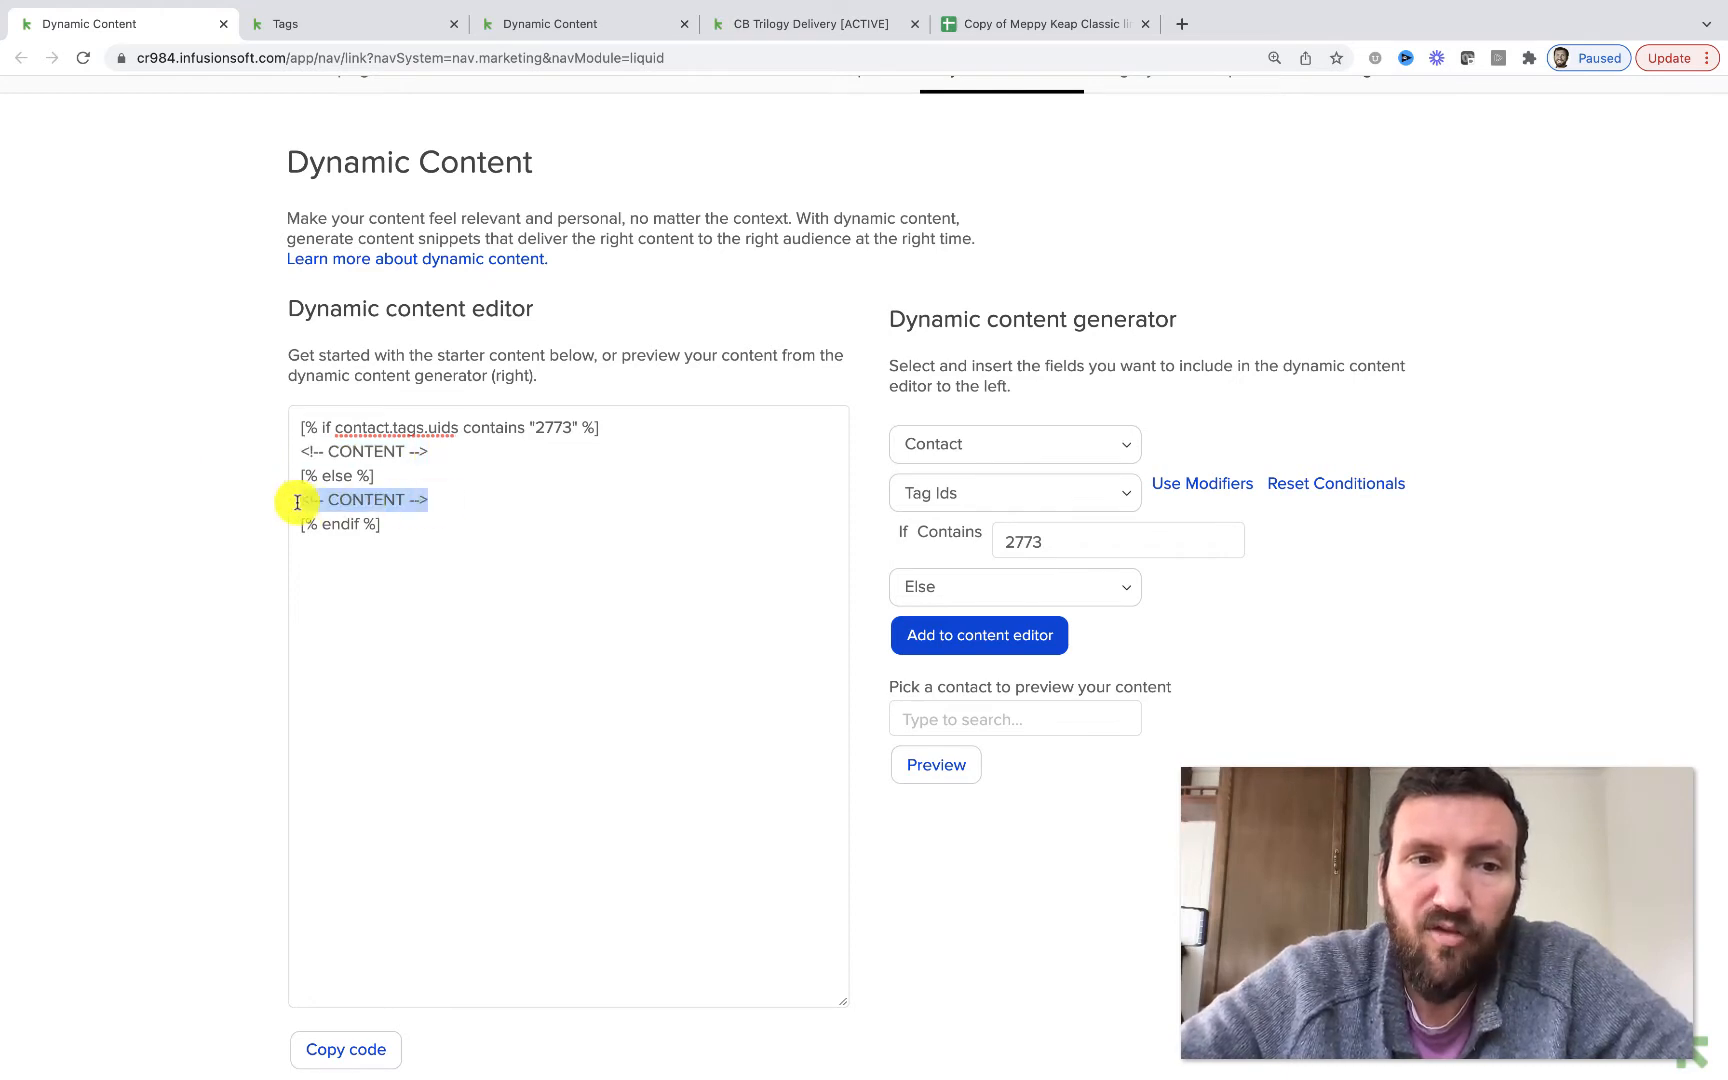
pyautogui.click(490, 559)
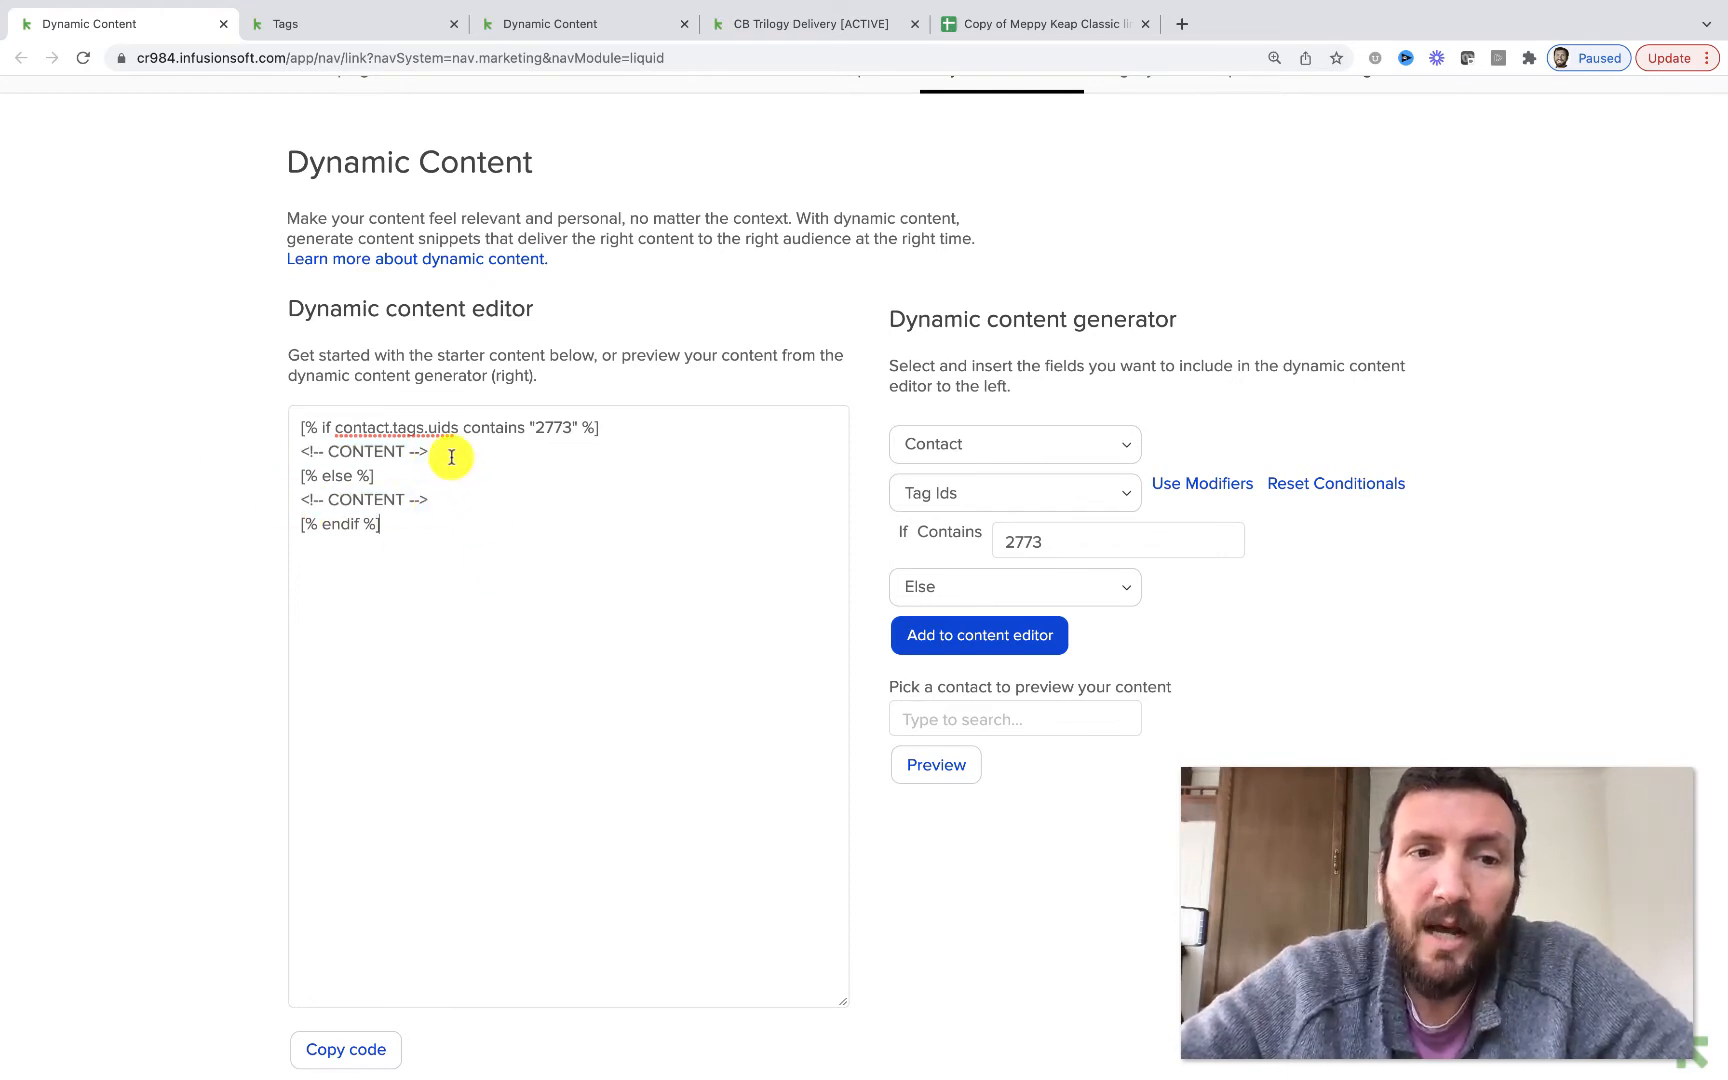
pyautogui.moveTo(450, 455); pyautogui.dragTo(280, 460)
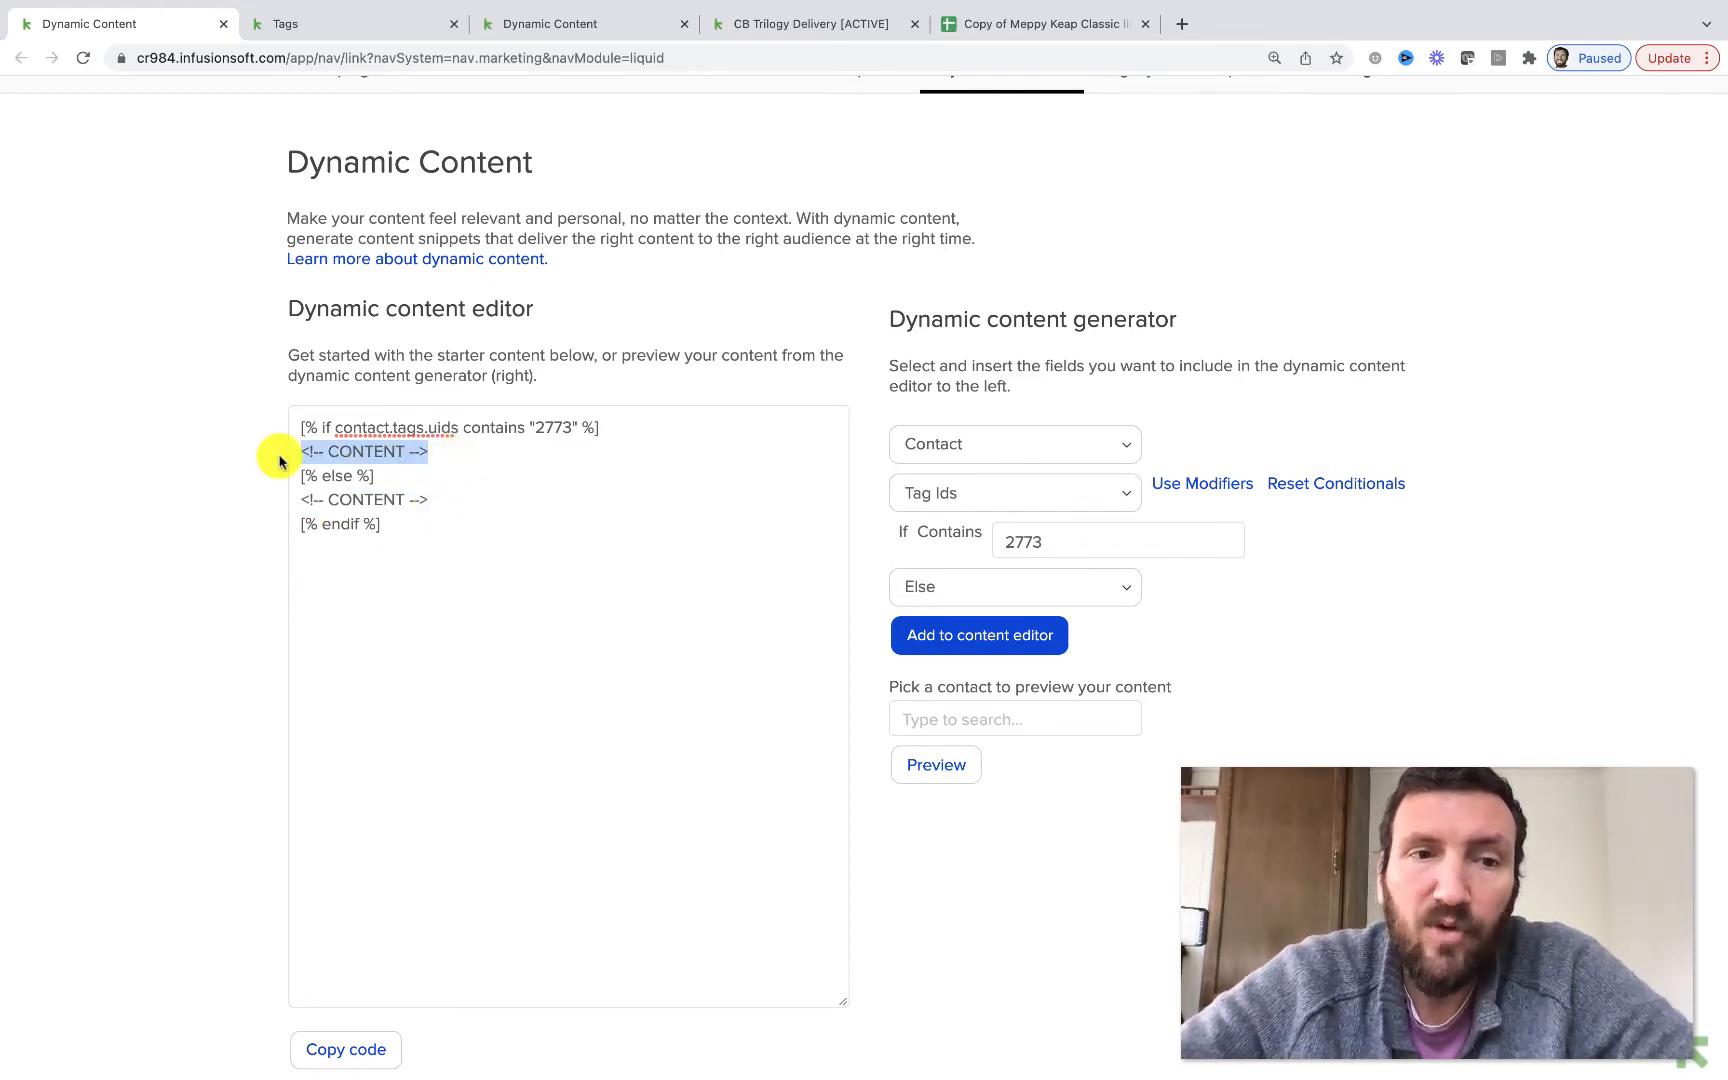
pyautogui.click(551, 430)
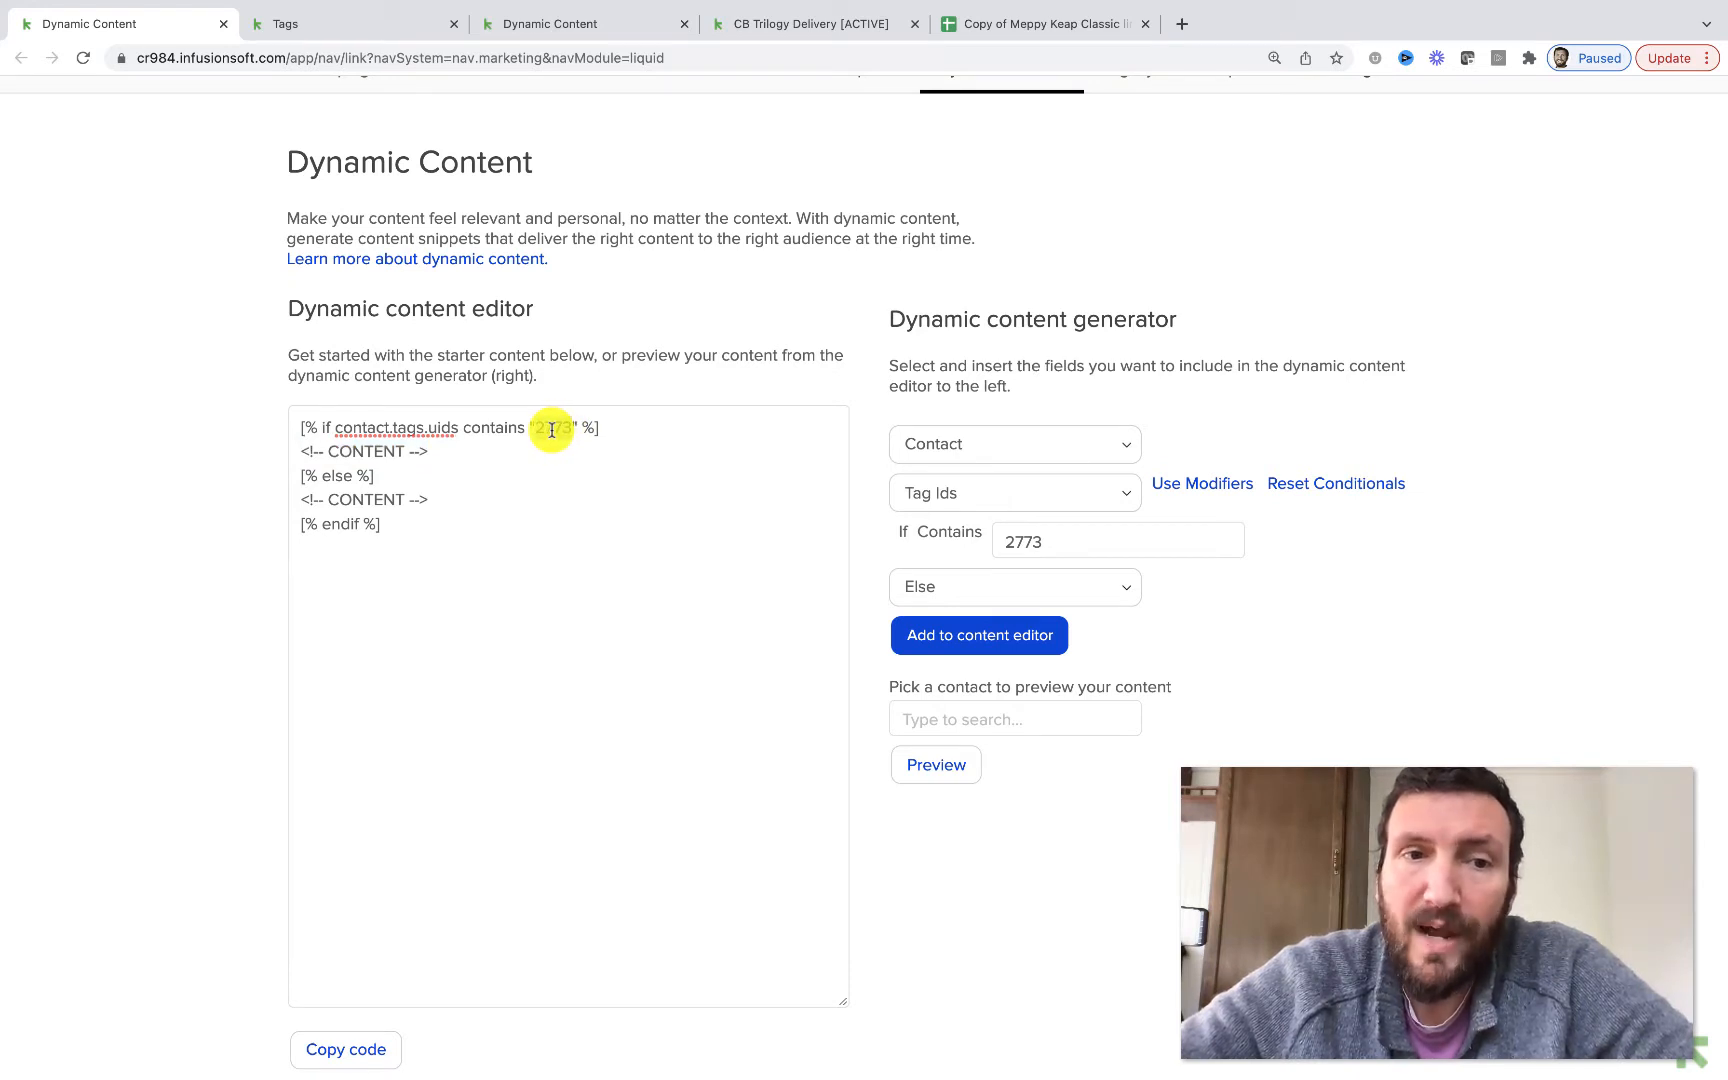
pyautogui.moveTo(374, 476); pyautogui.dragTo(251, 474)
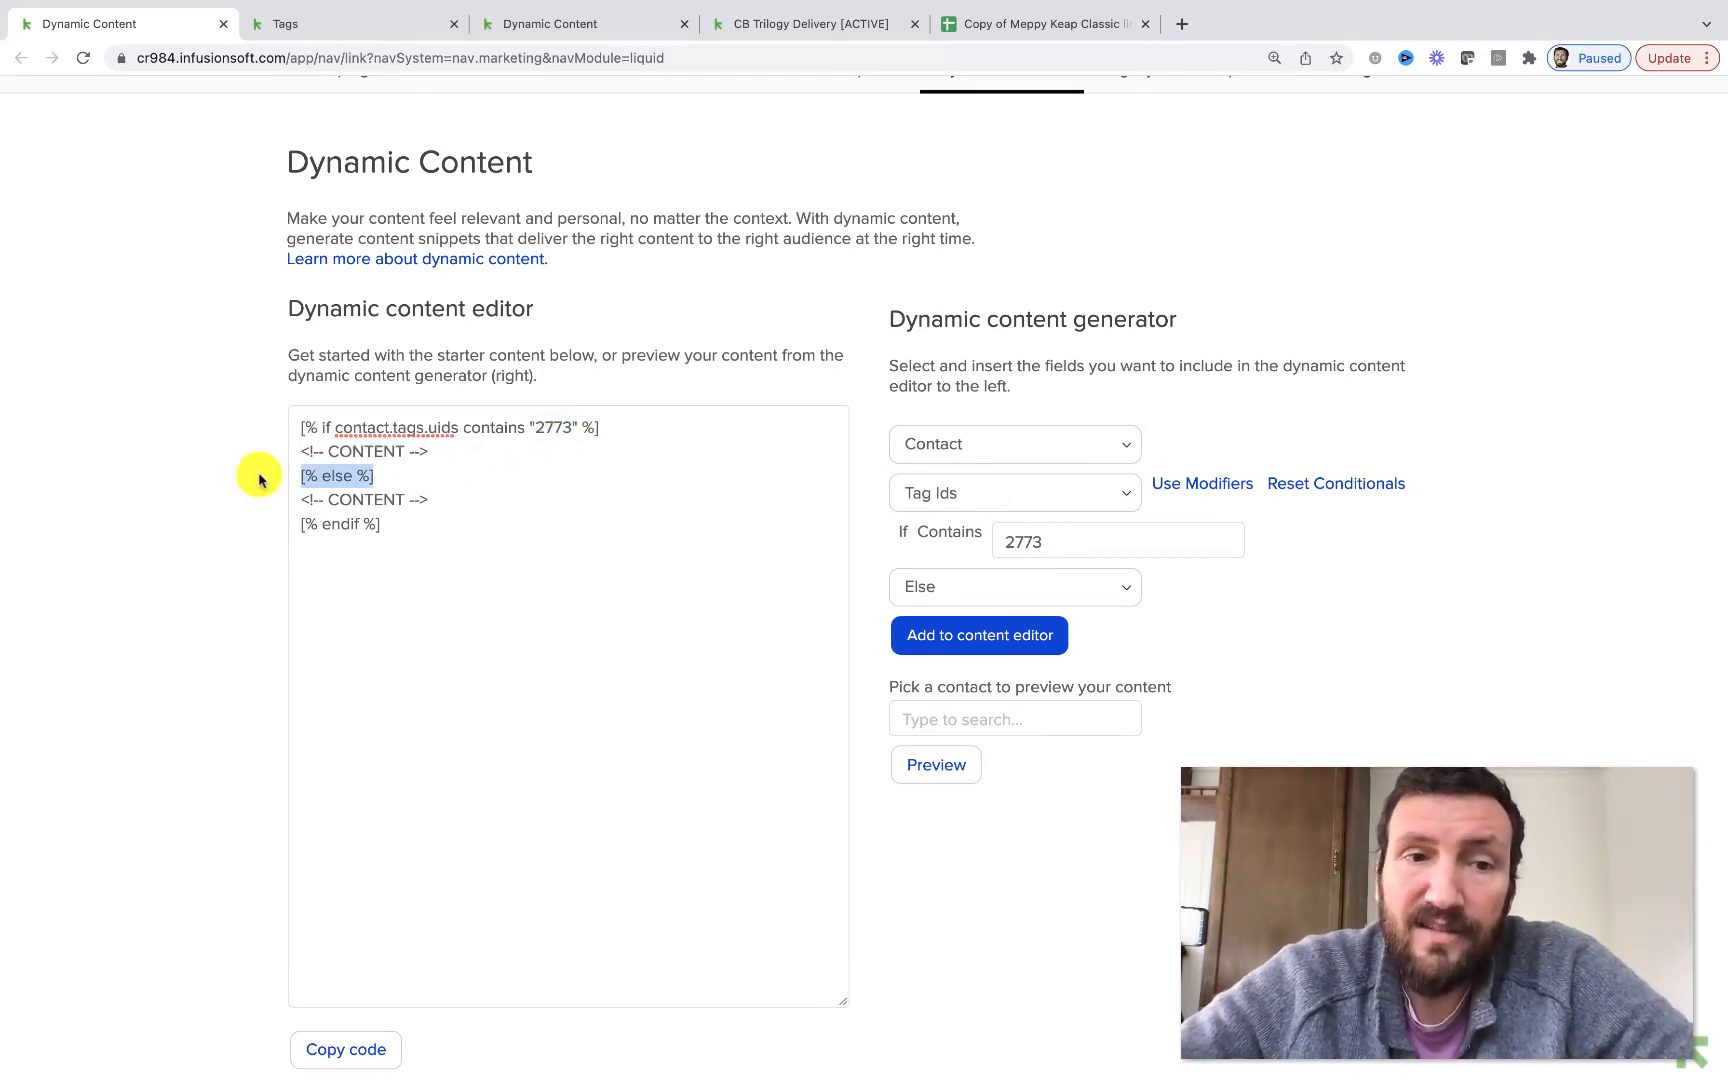
pyautogui.doubleClick(382, 497)
pyautogui.click(428, 498)
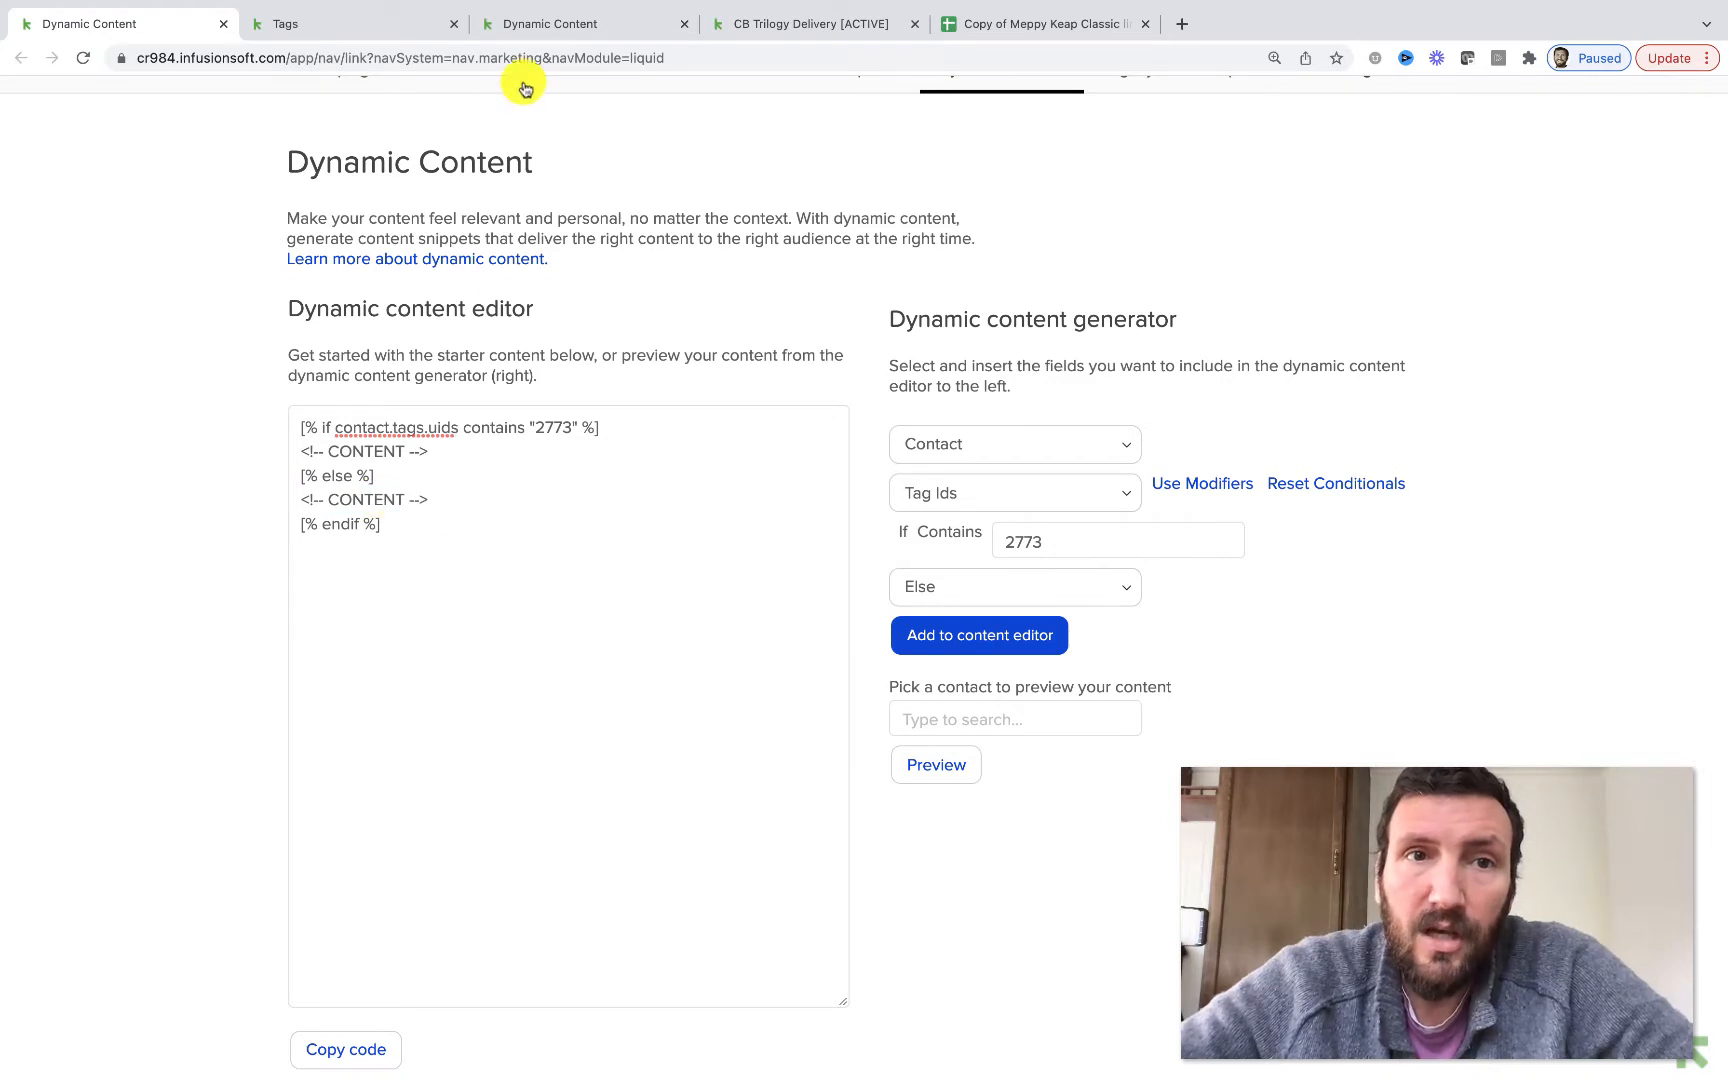
# Copy the completed tag 2773 snippet with the self-paced workshop and CB Trilogy course messages from the other Dynamic Content page.
pyautogui.click(545, 24)
pyautogui.scroll(-3, 574, 723)
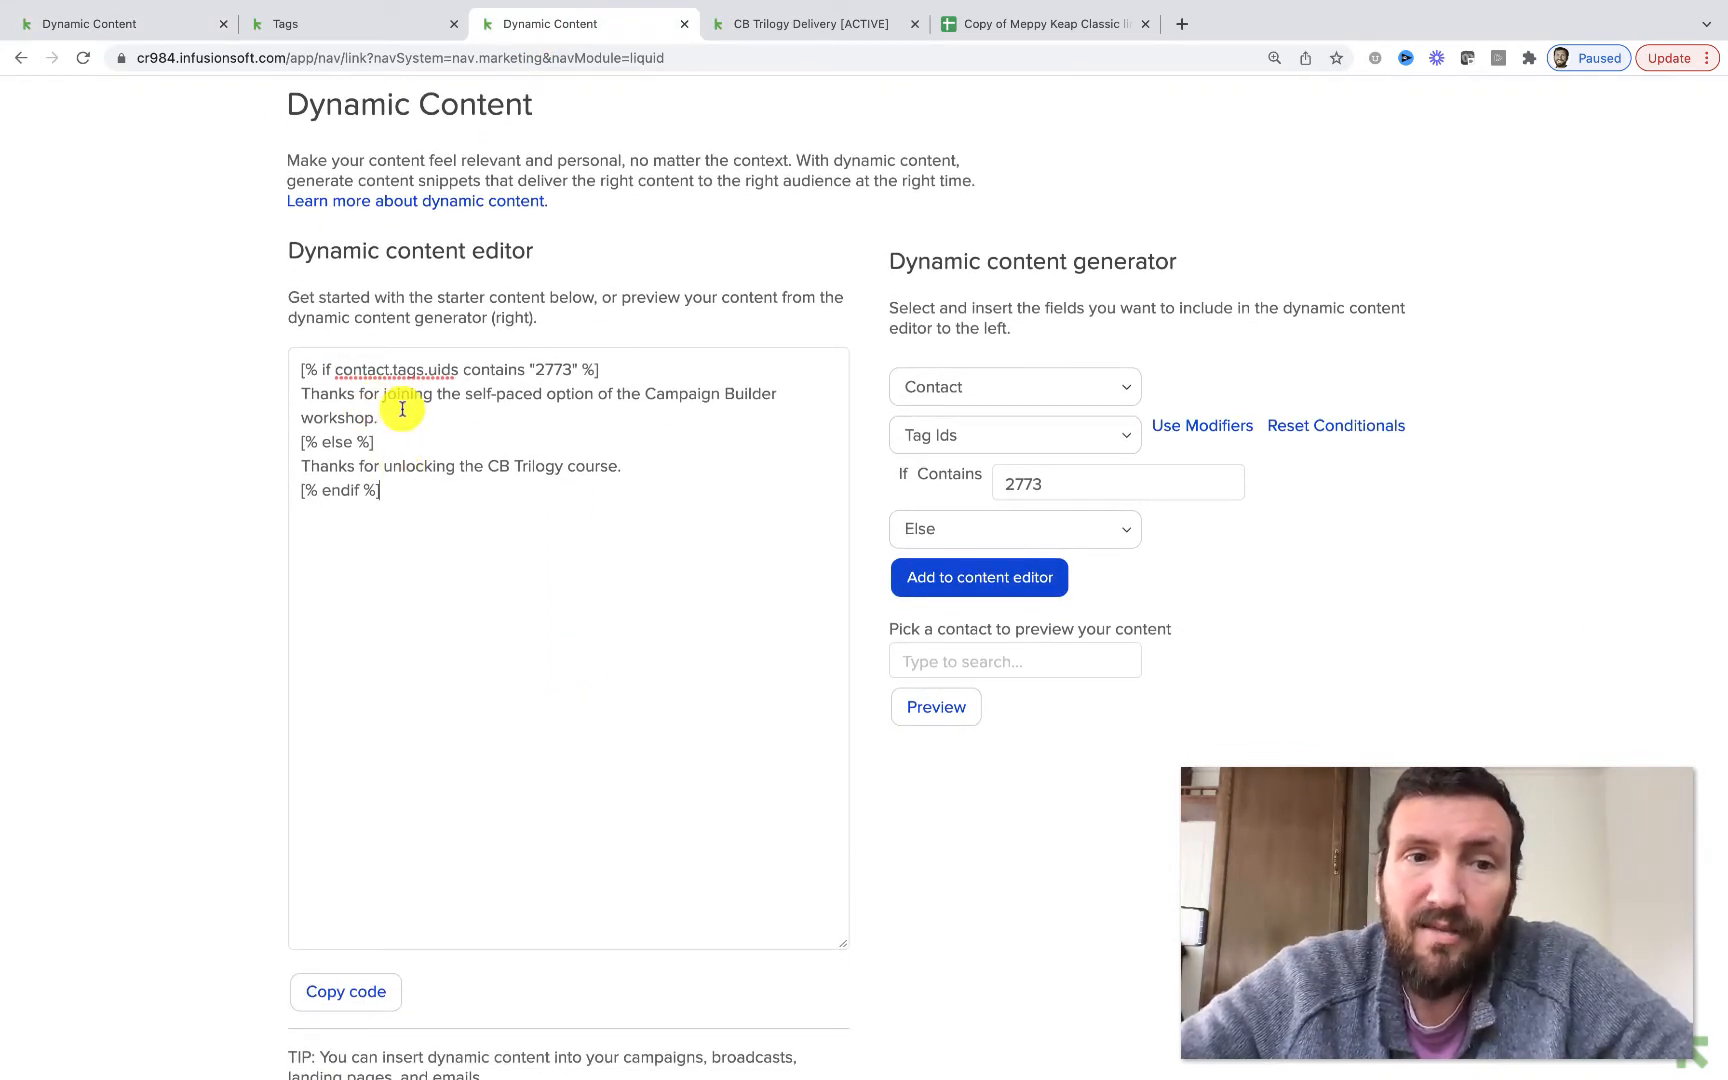
pyautogui.moveTo(405, 410); pyautogui.dragTo(299, 392)
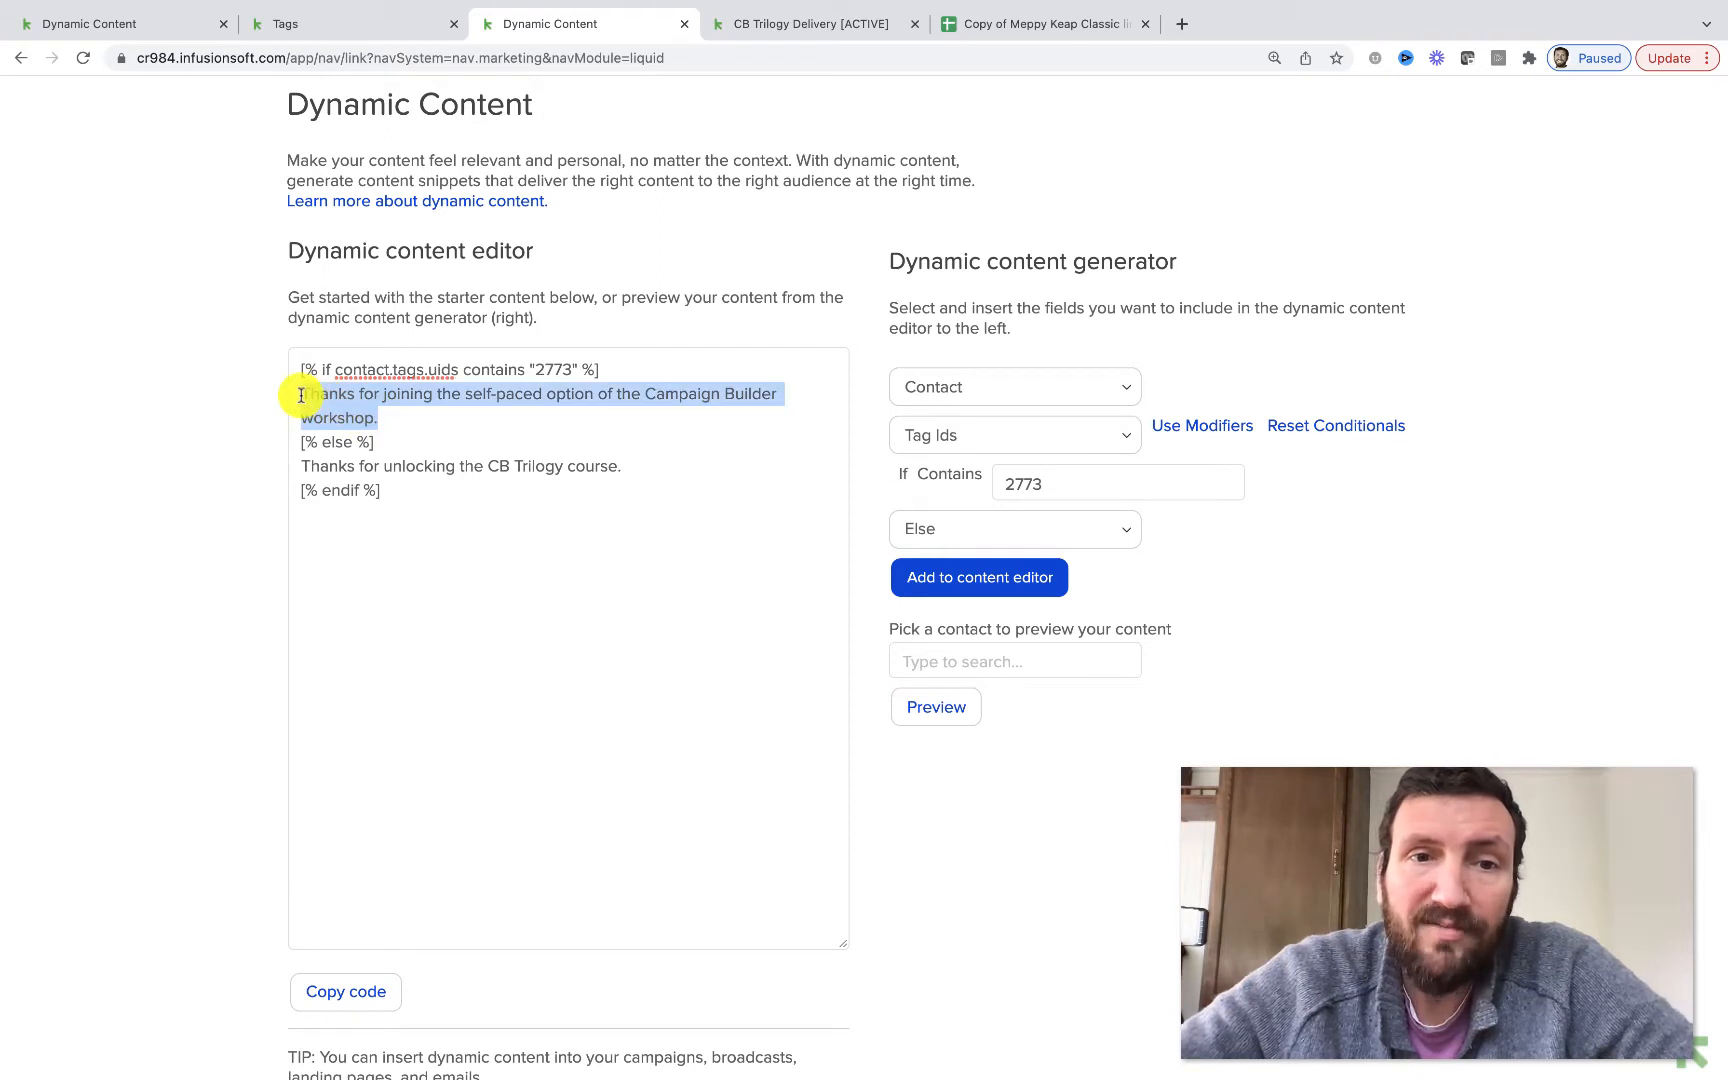
pyautogui.click(405, 406)
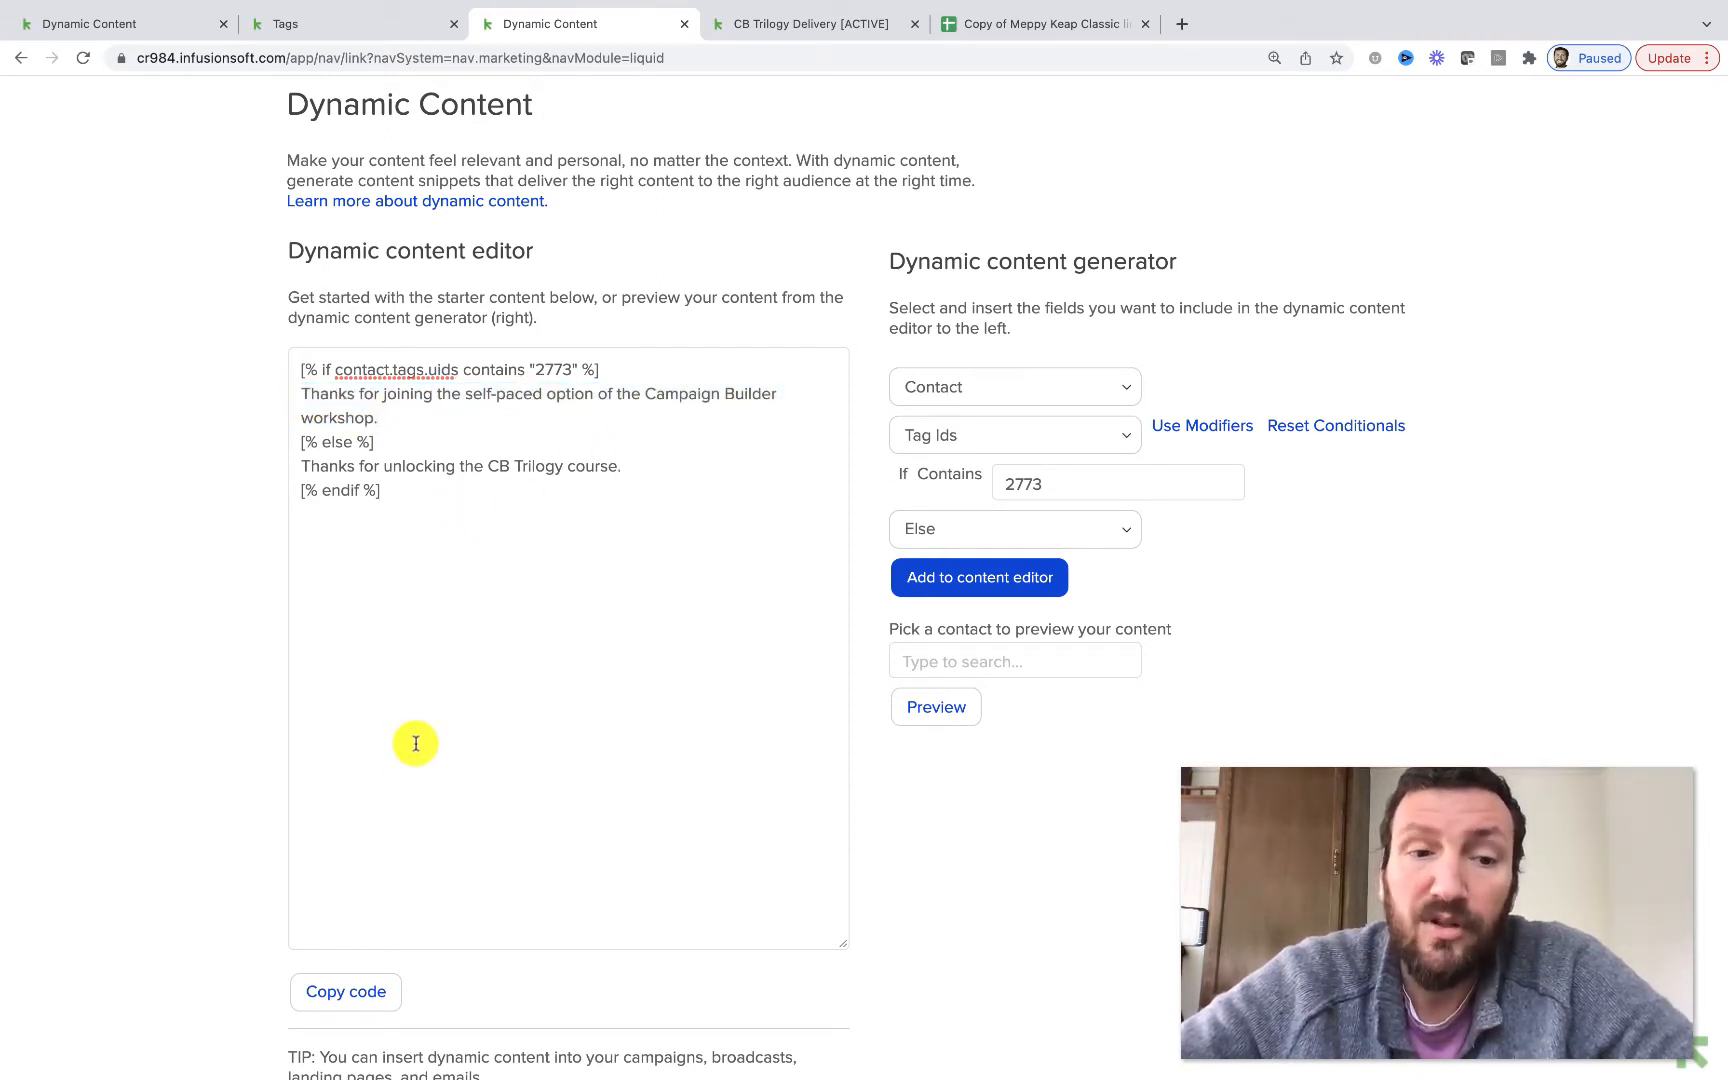
pyautogui.click(370, 995)
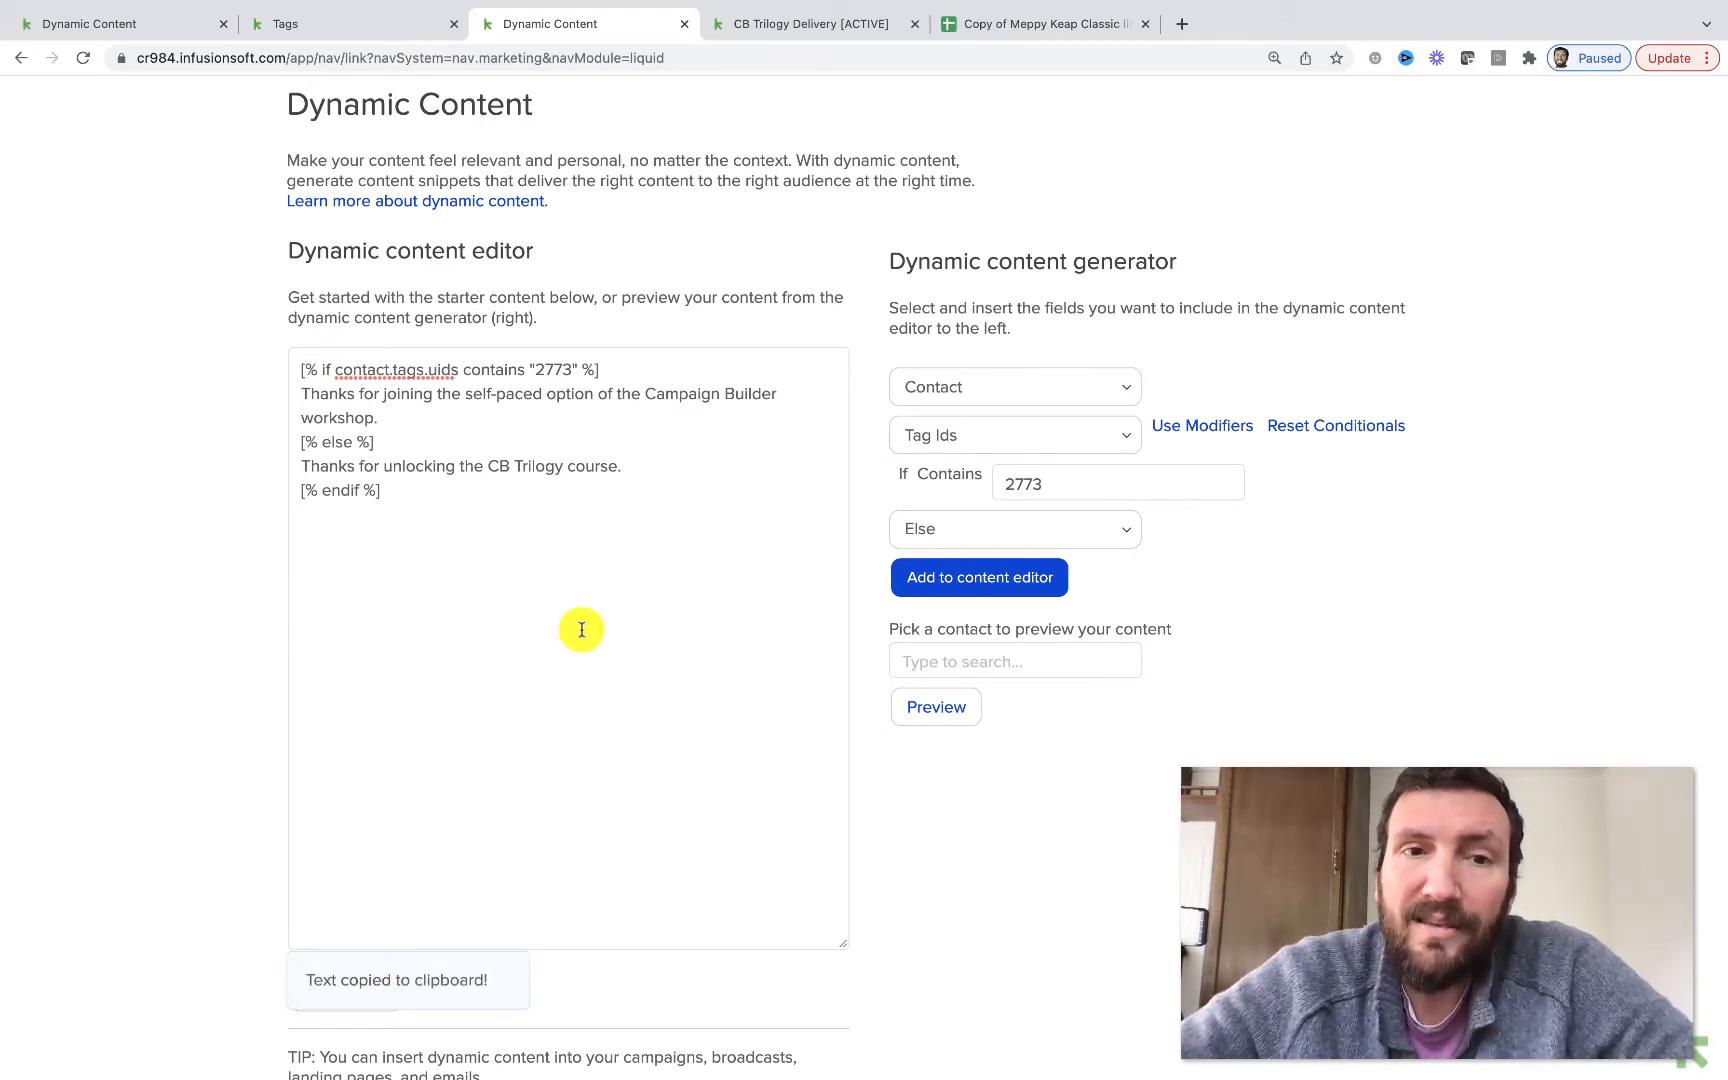
pyautogui.scroll(2, 579, 629)
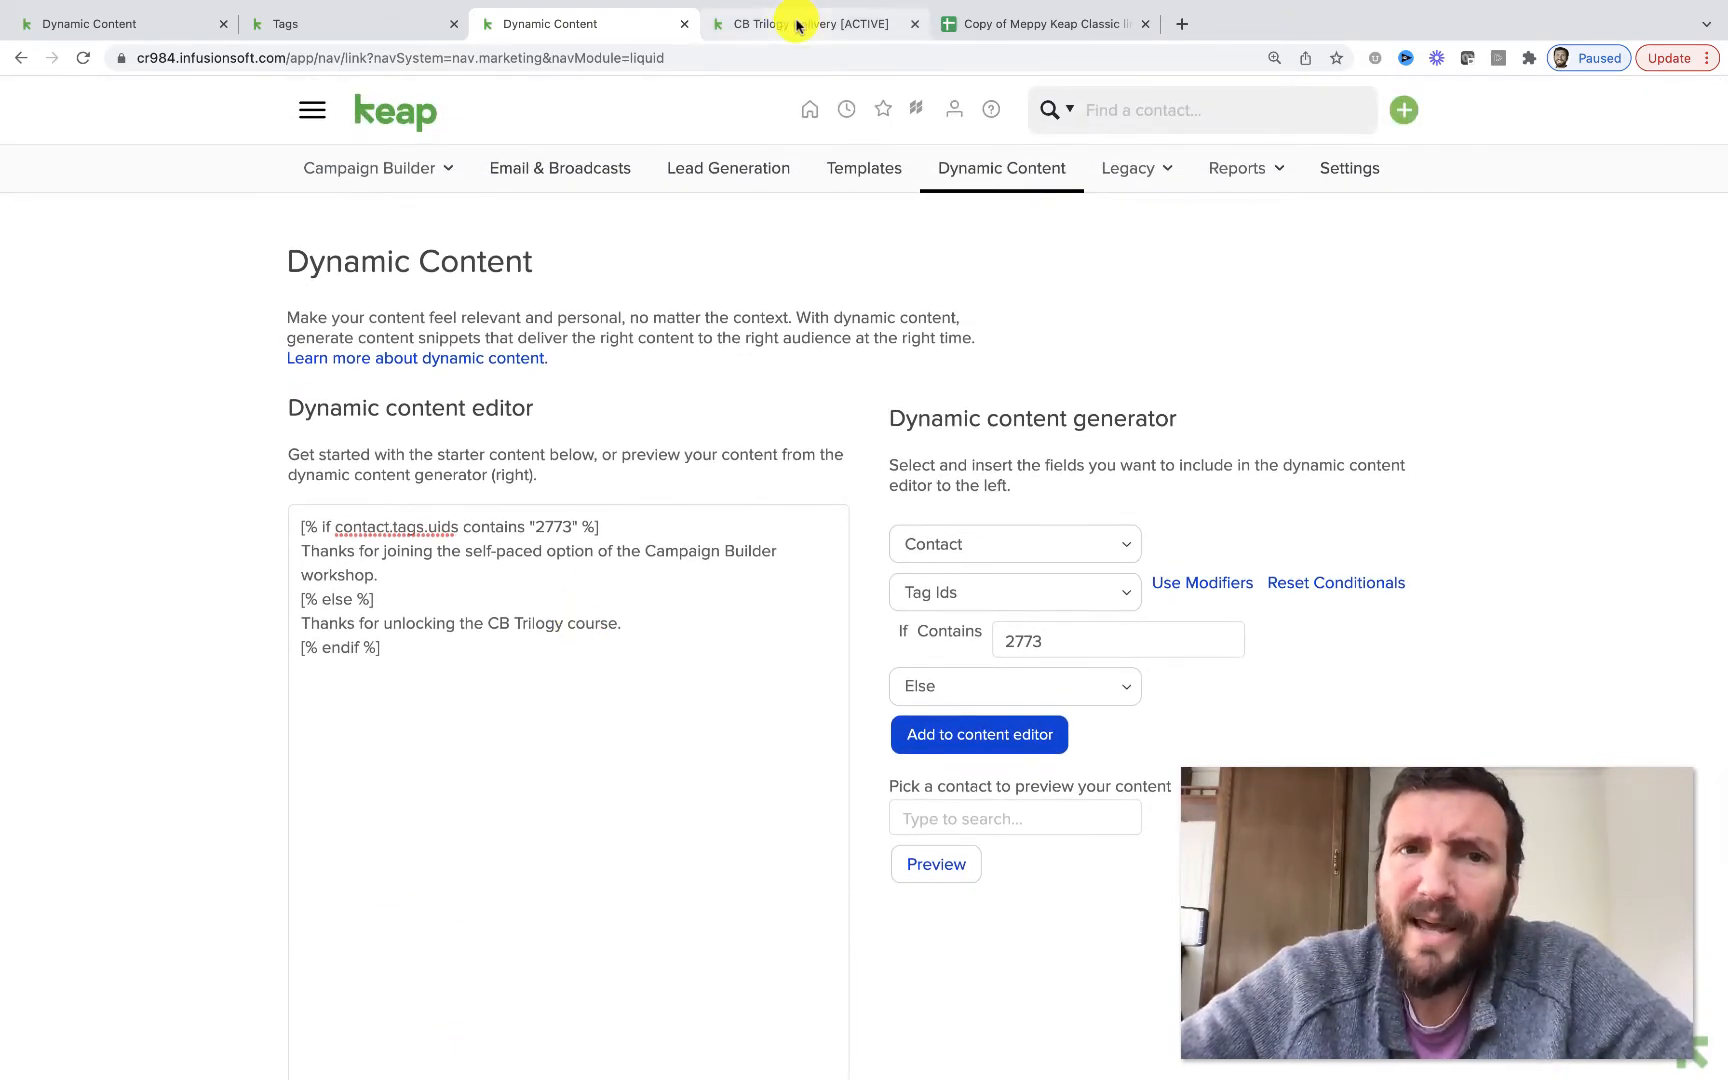
# Review the entry paths in the CB Trilogy Delivery campaign that lead into the CB Trilogy: Content Delivery sequence.
pyautogui.click(791, 22)
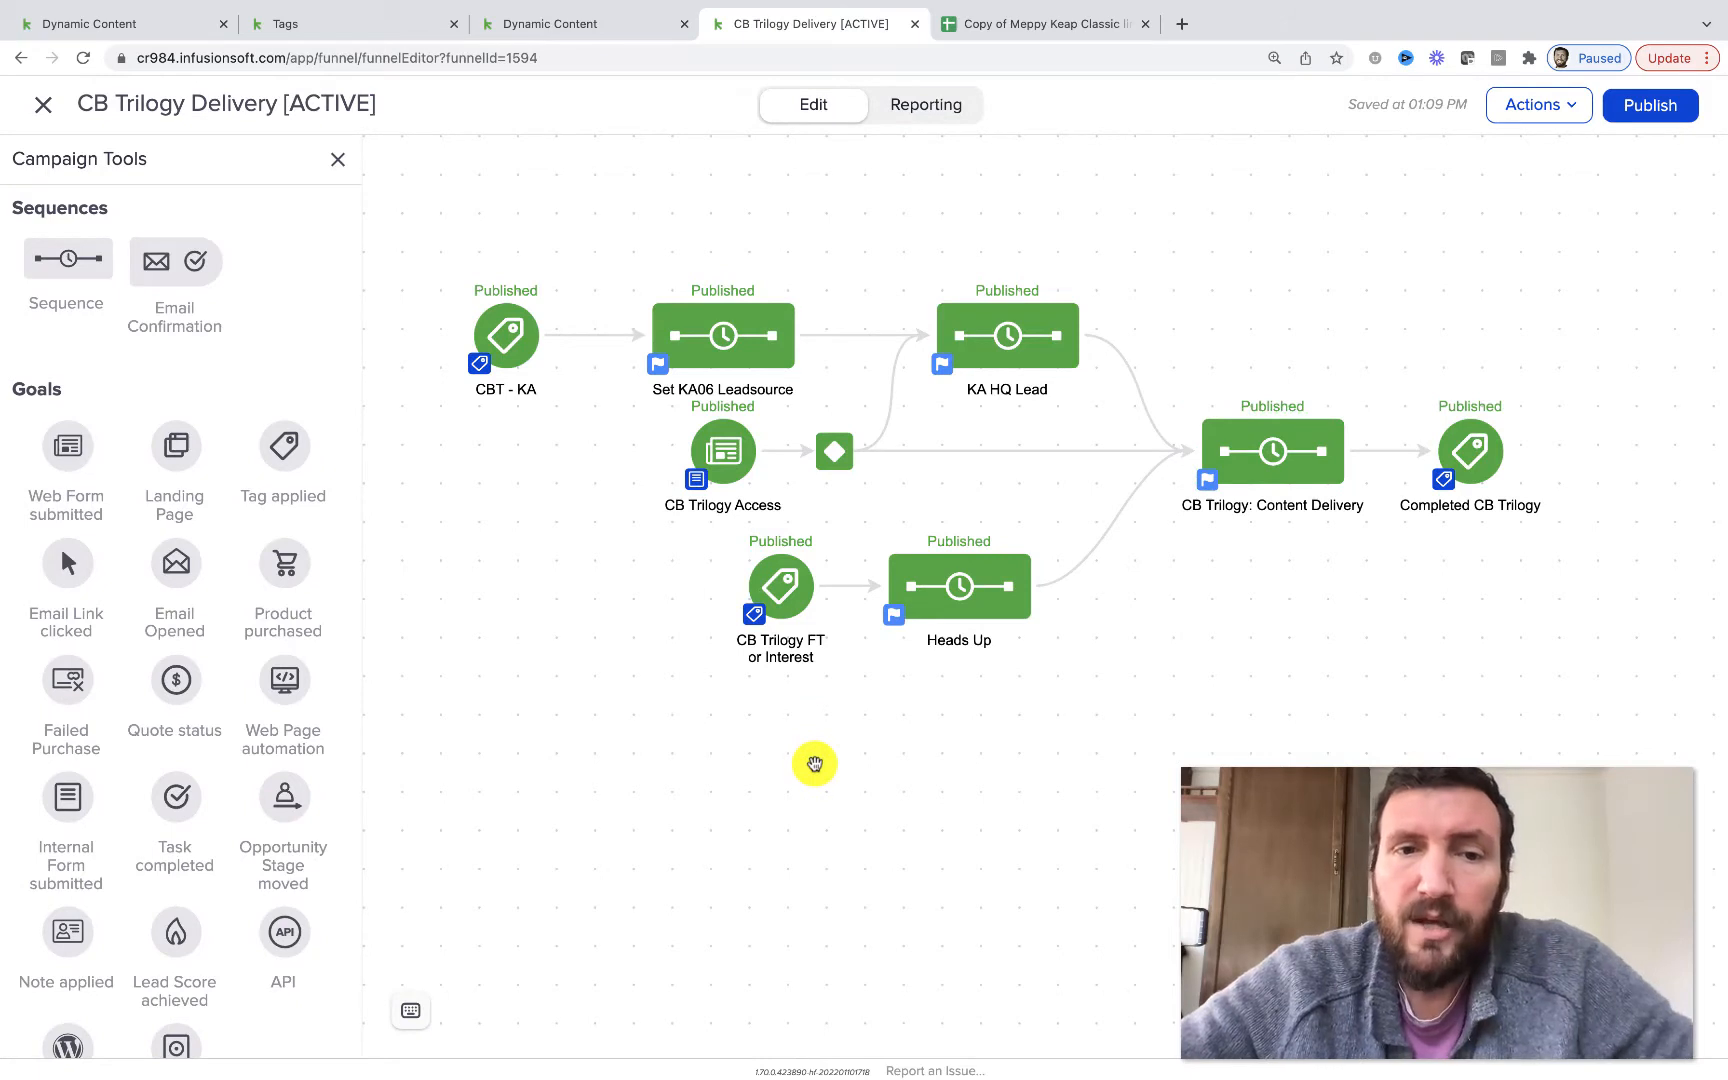
pyautogui.moveTo(642, 540); pyautogui.dragTo(787, 403)
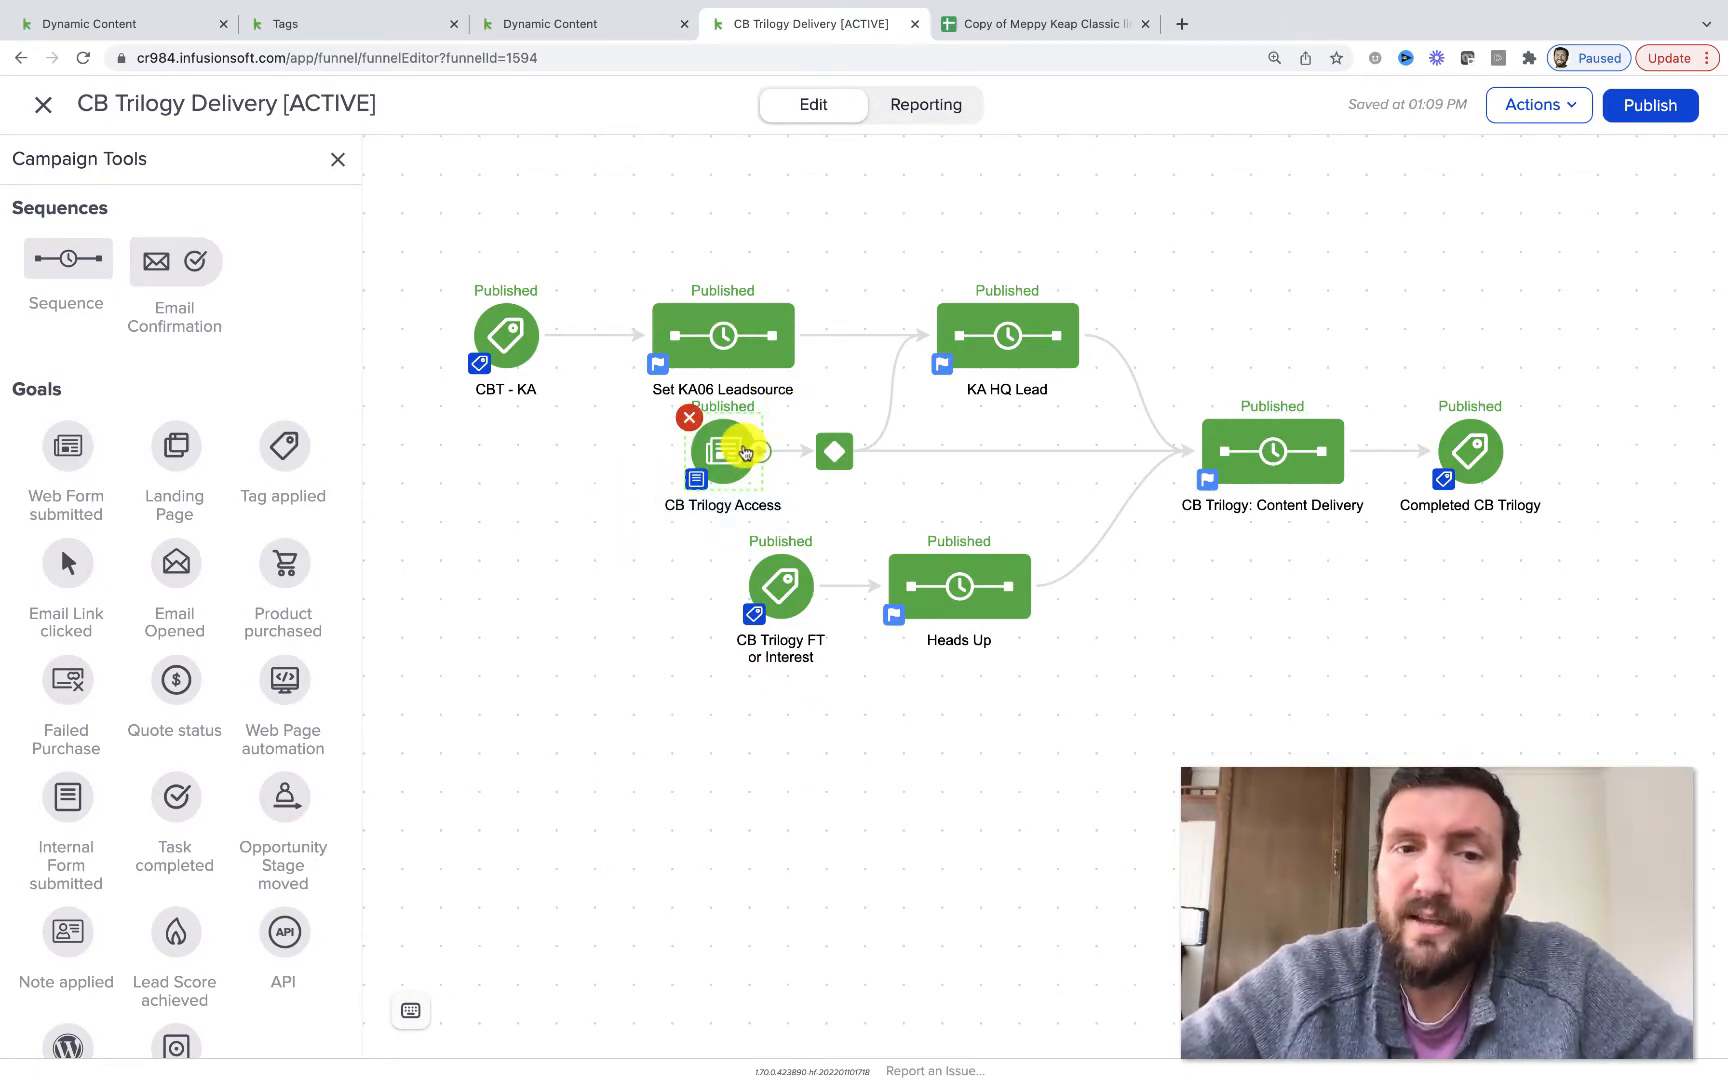
pyautogui.click(1266, 441)
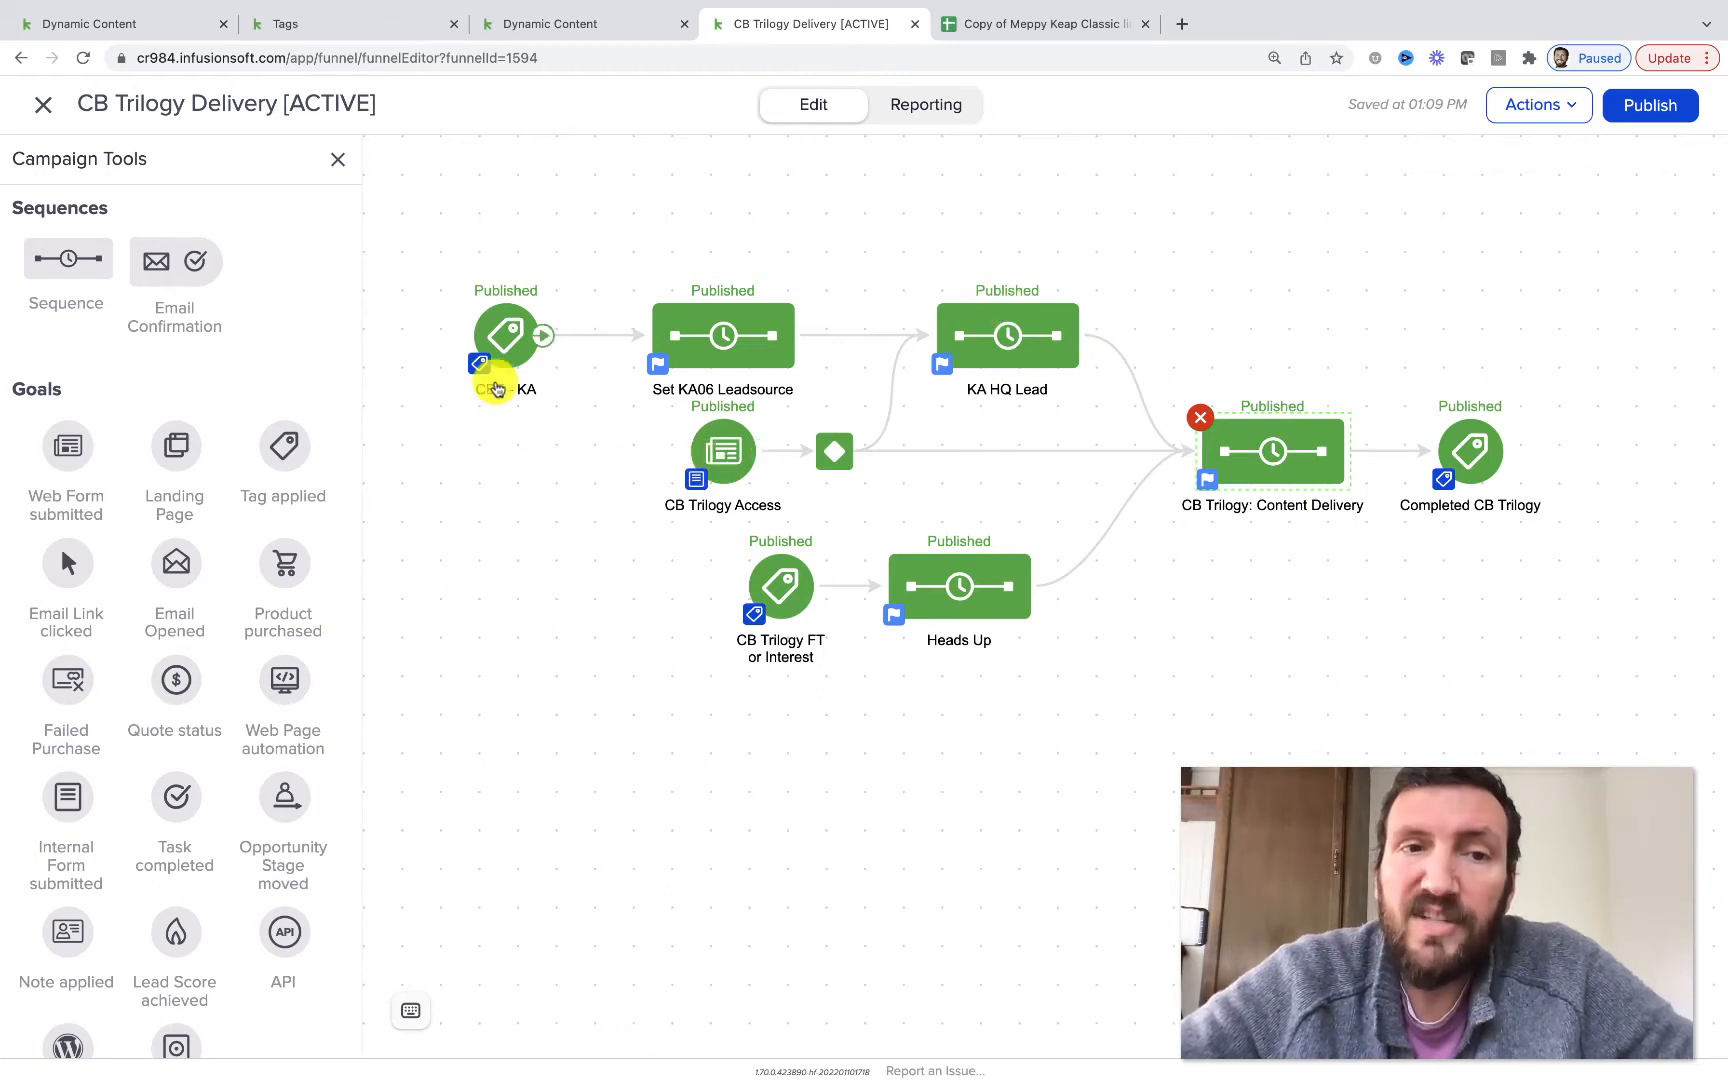
pyautogui.click(507, 406)
pyautogui.moveTo(432, 262); pyautogui.dragTo(555, 428)
pyautogui.click(730, 343)
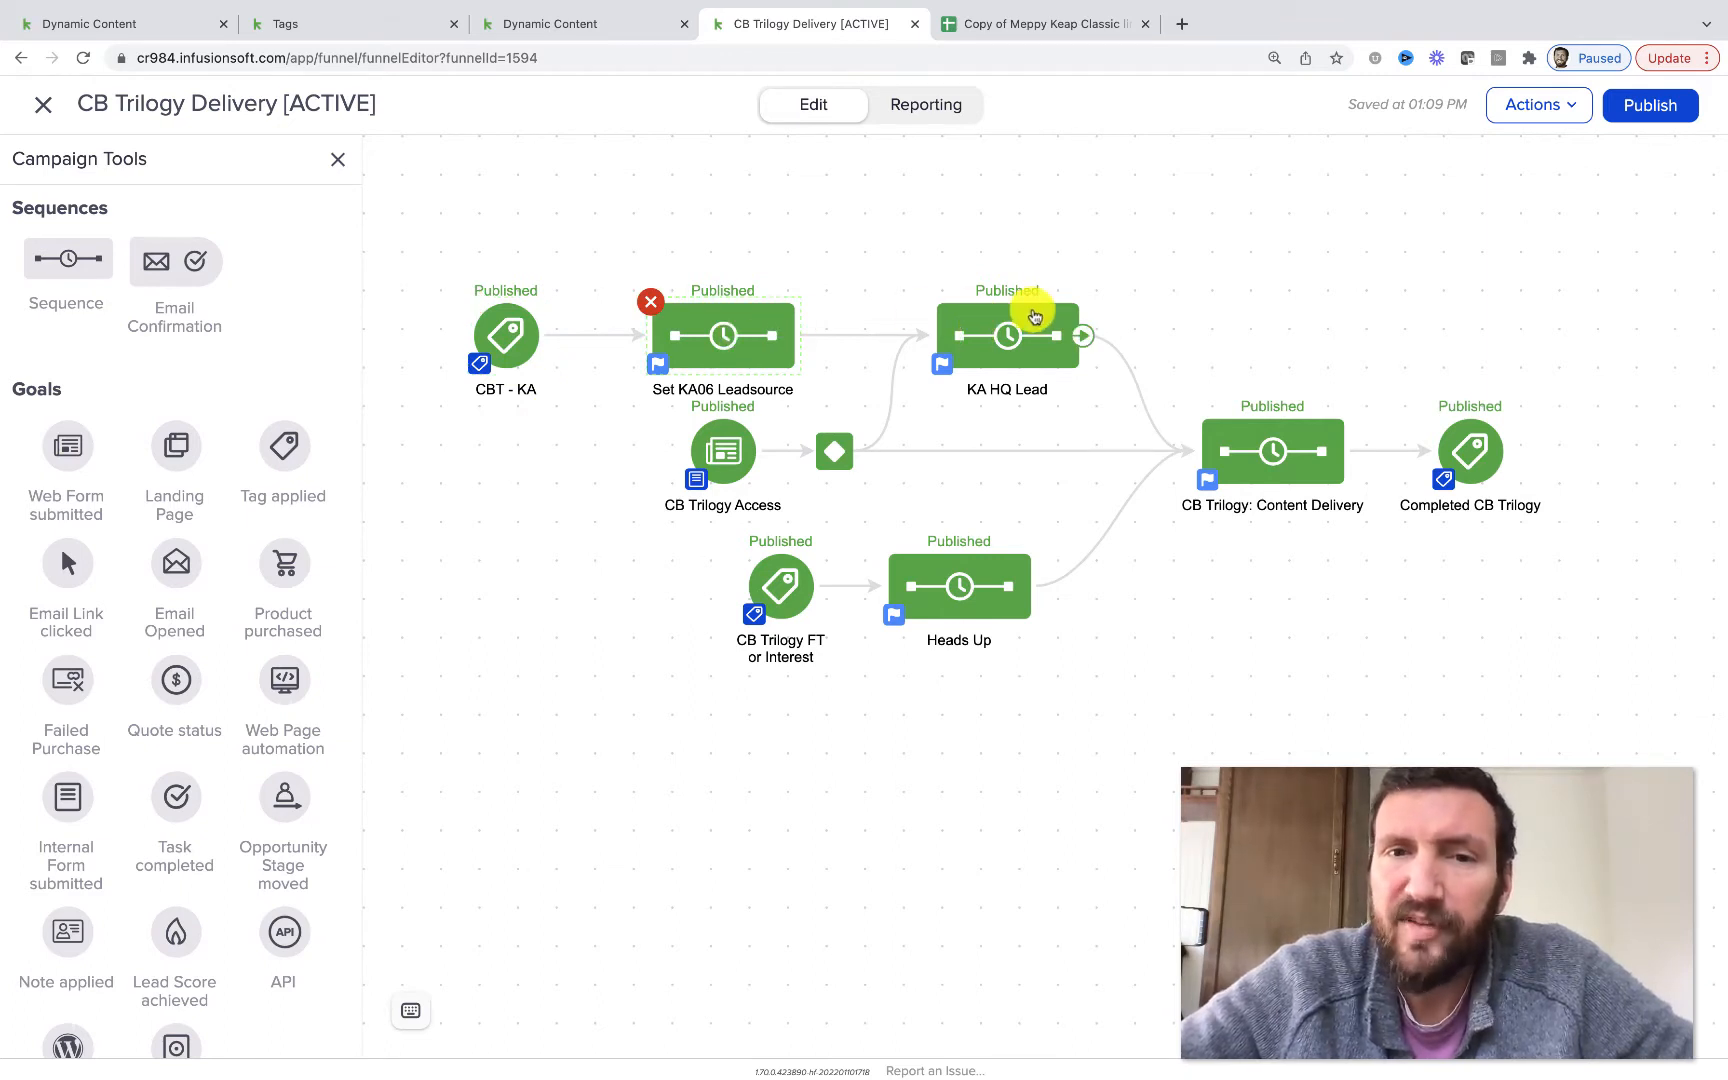
pyautogui.click(1035, 318)
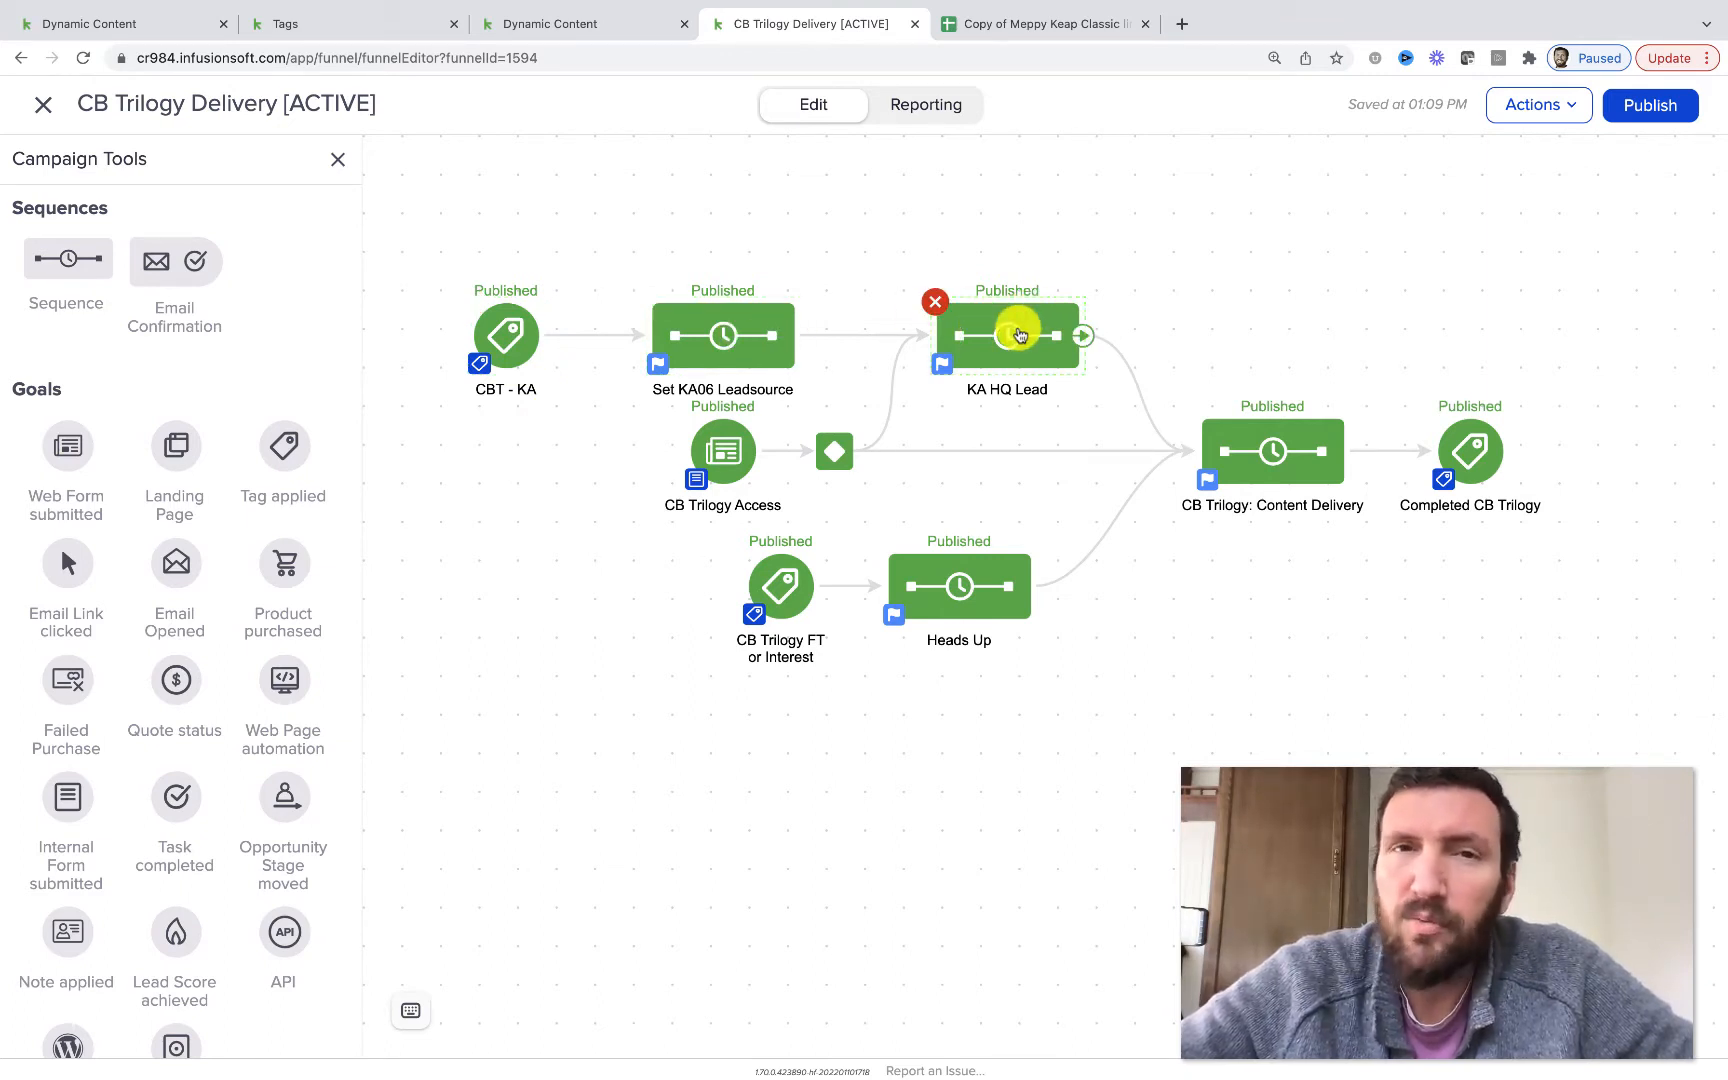
pyautogui.click(1275, 450)
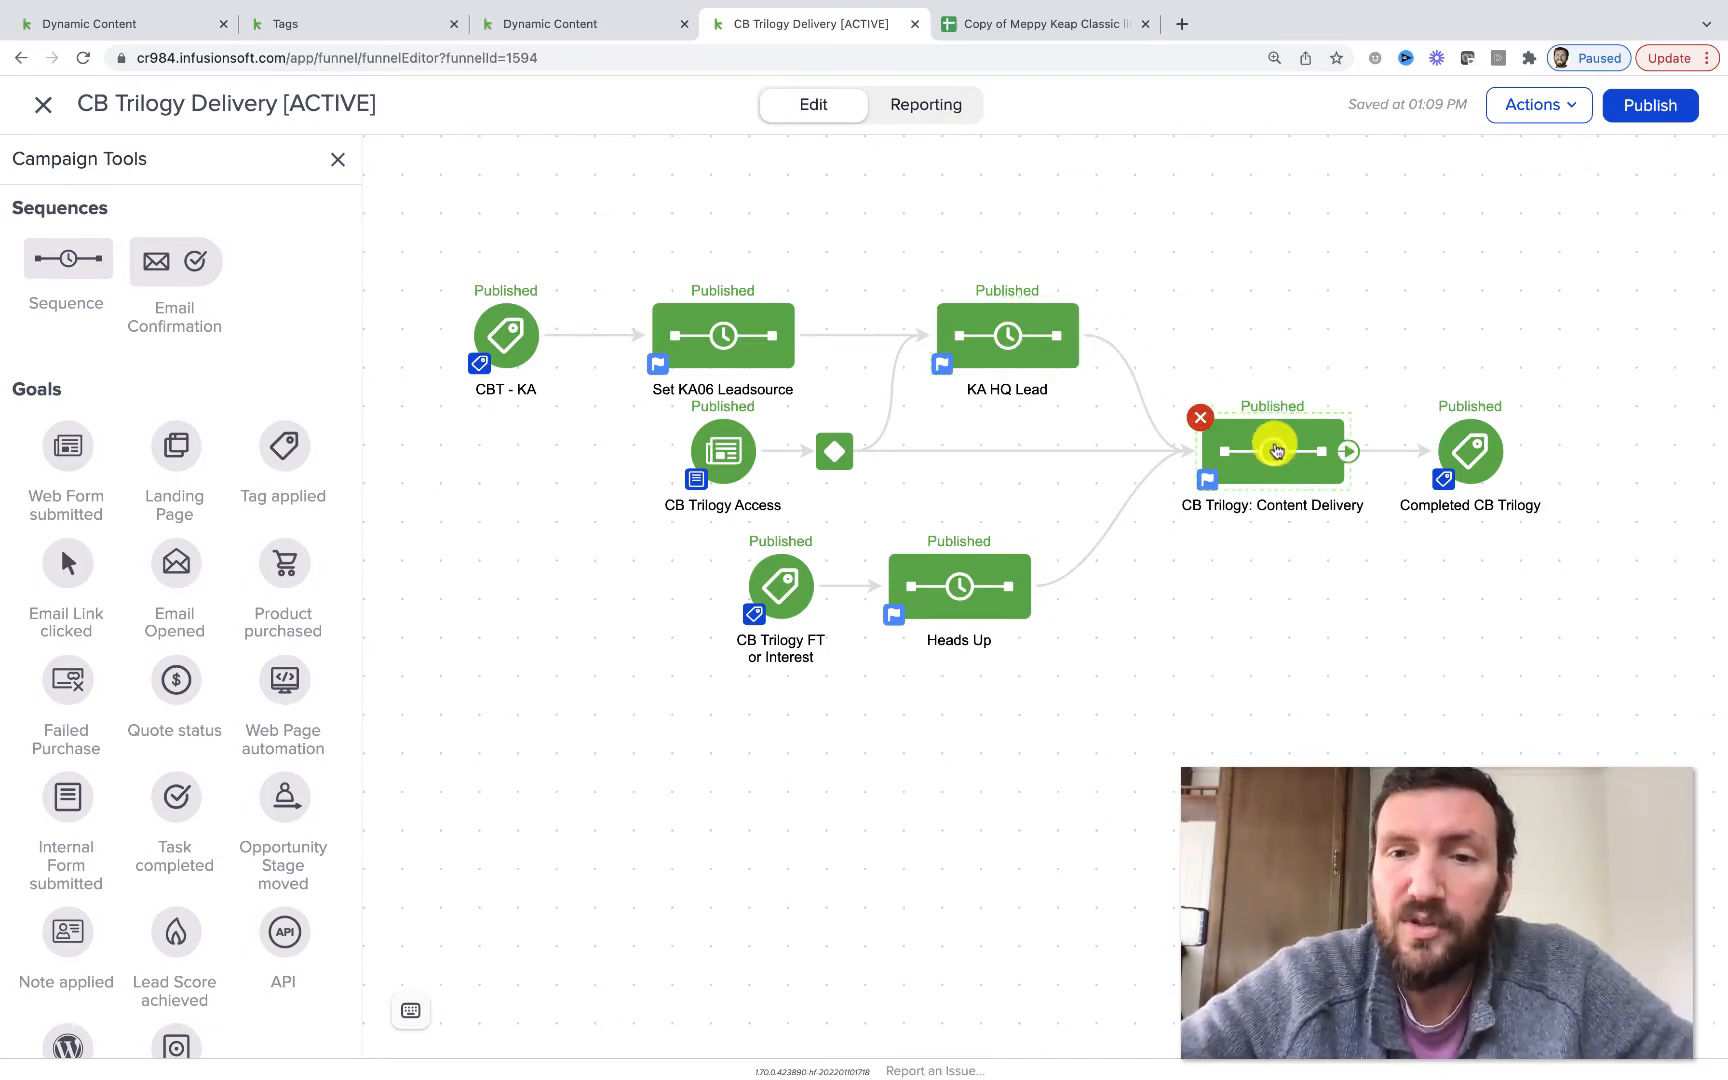
# In the Content Delivery sequence's "Trilogy - You have Access" email, paste the copied snippet on a new line below "A. BIG. DAY.".
pyautogui.doubleClick(1287, 432)
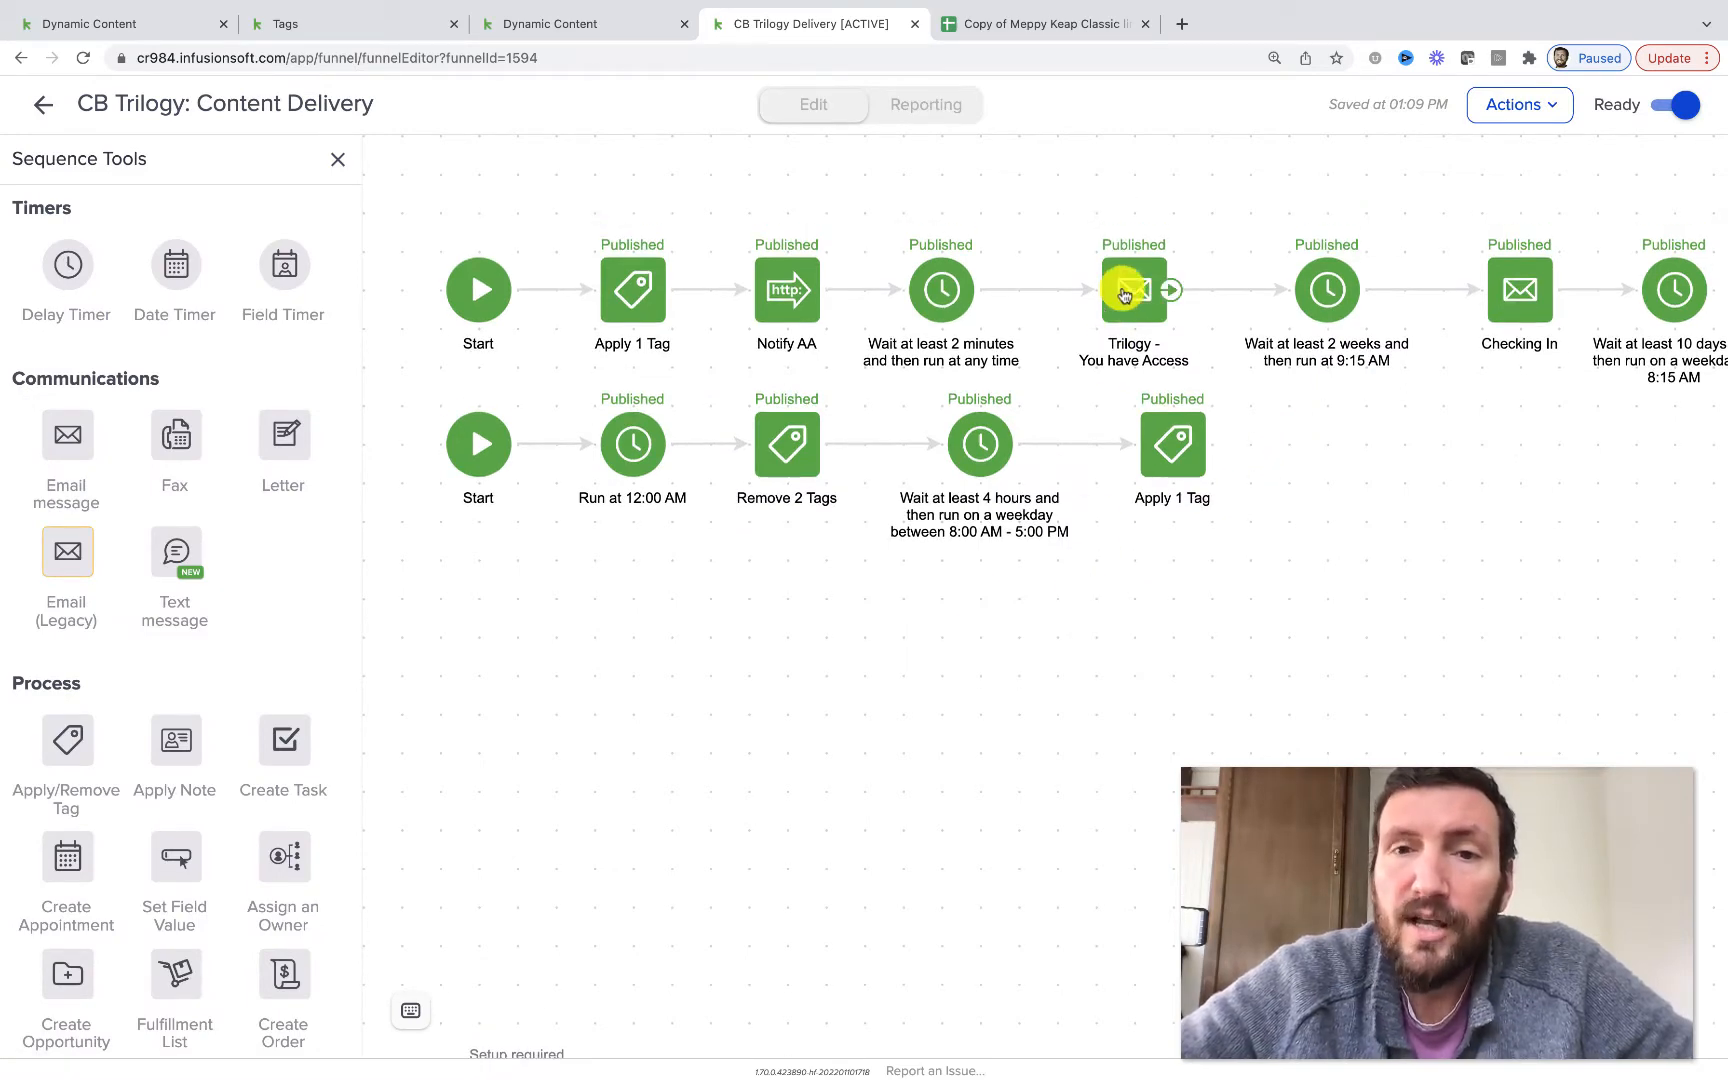
pyautogui.doubleClick(1124, 293)
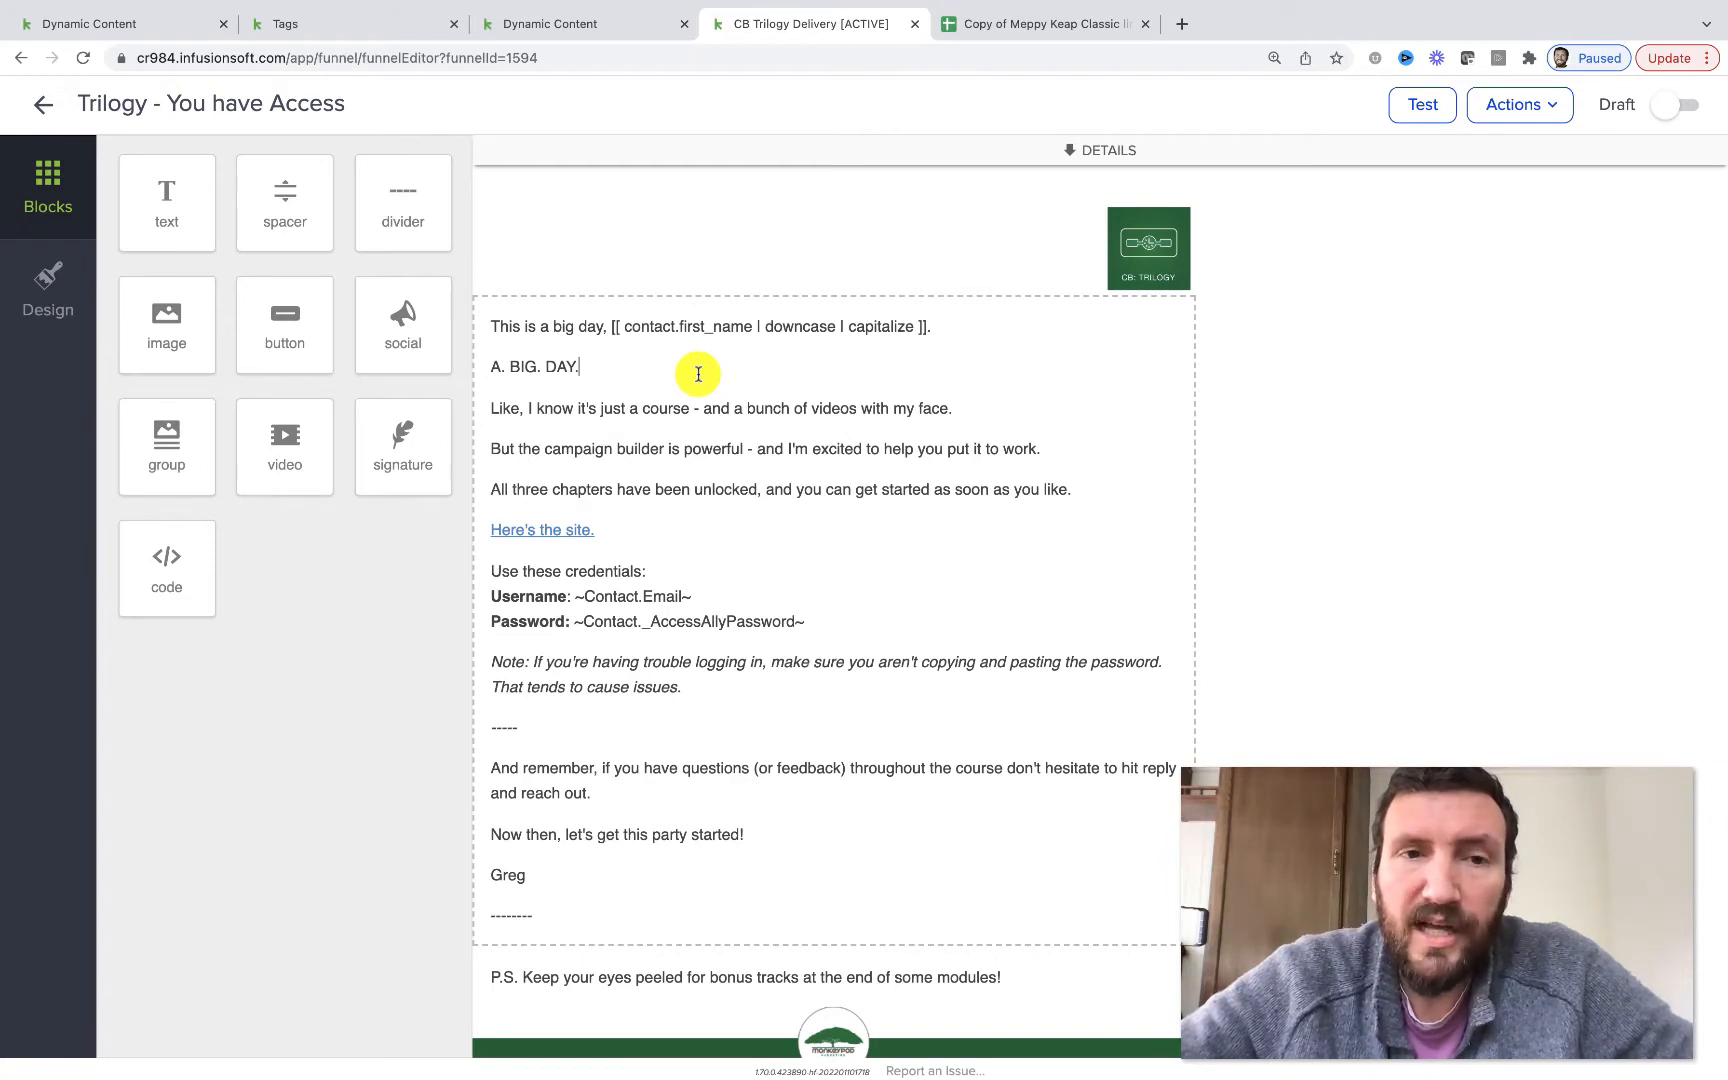
pyautogui.press('Return')
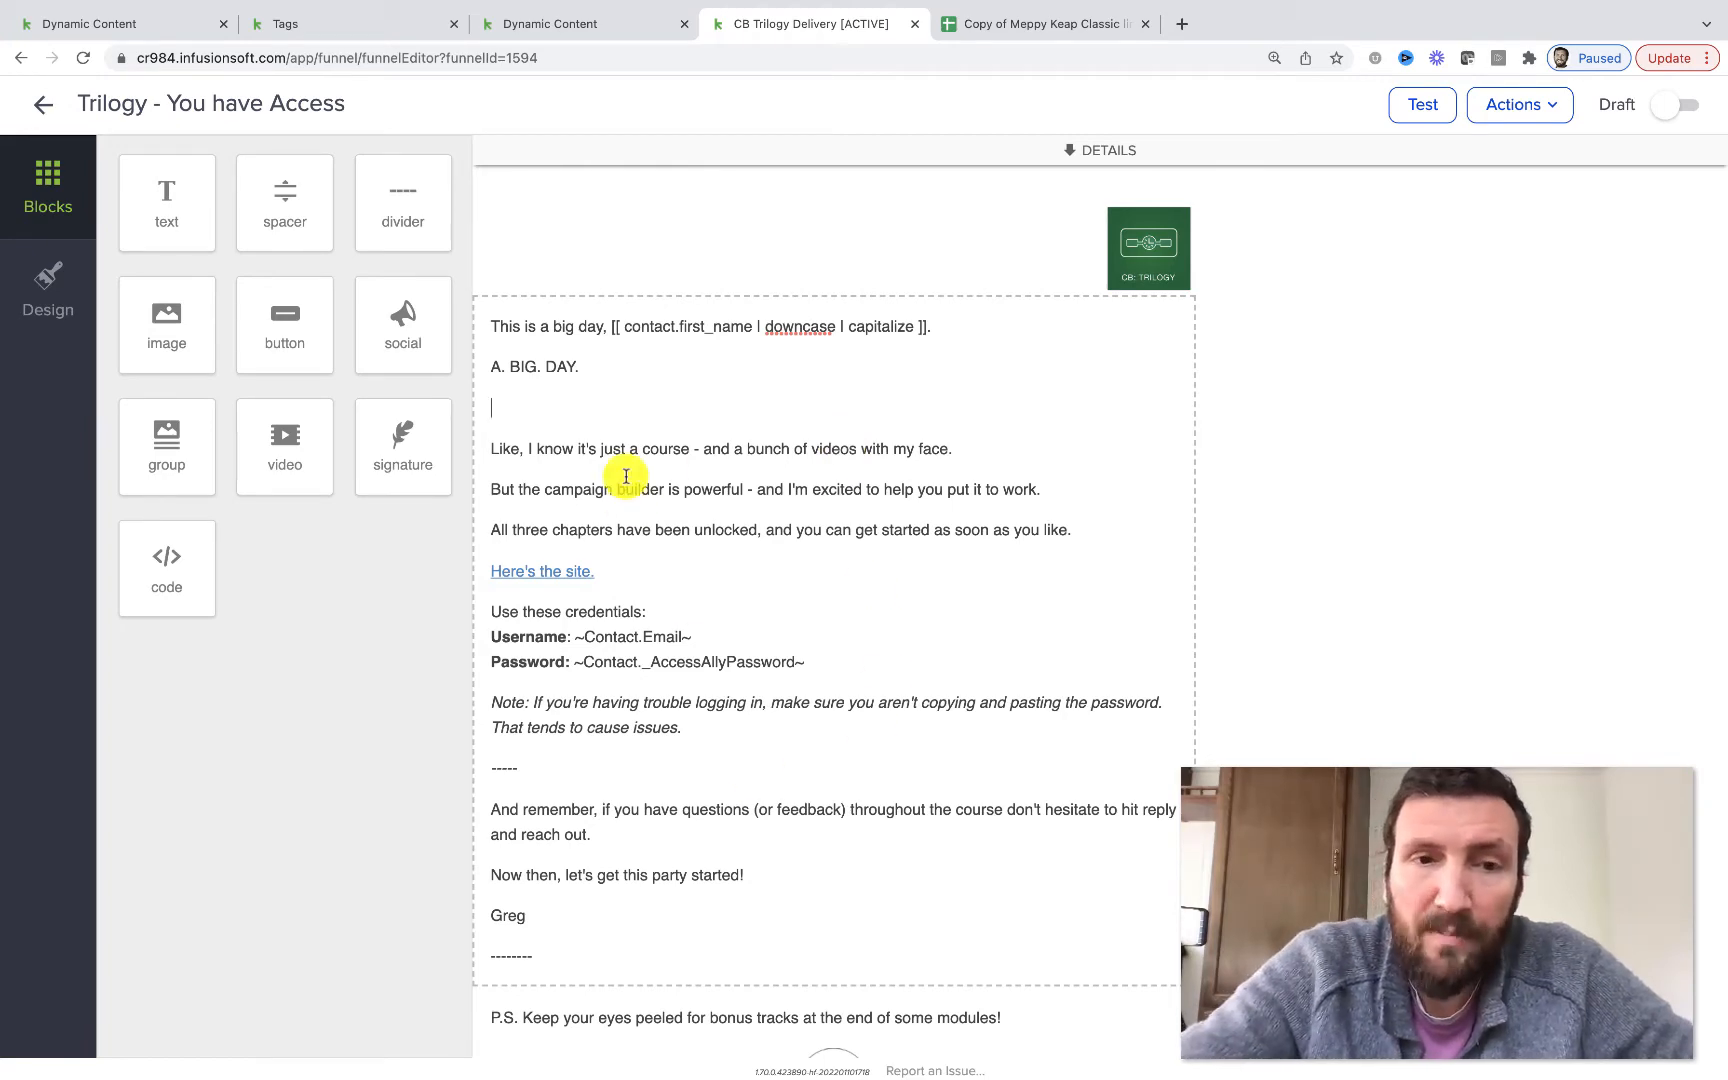
pyautogui.press('super+v')
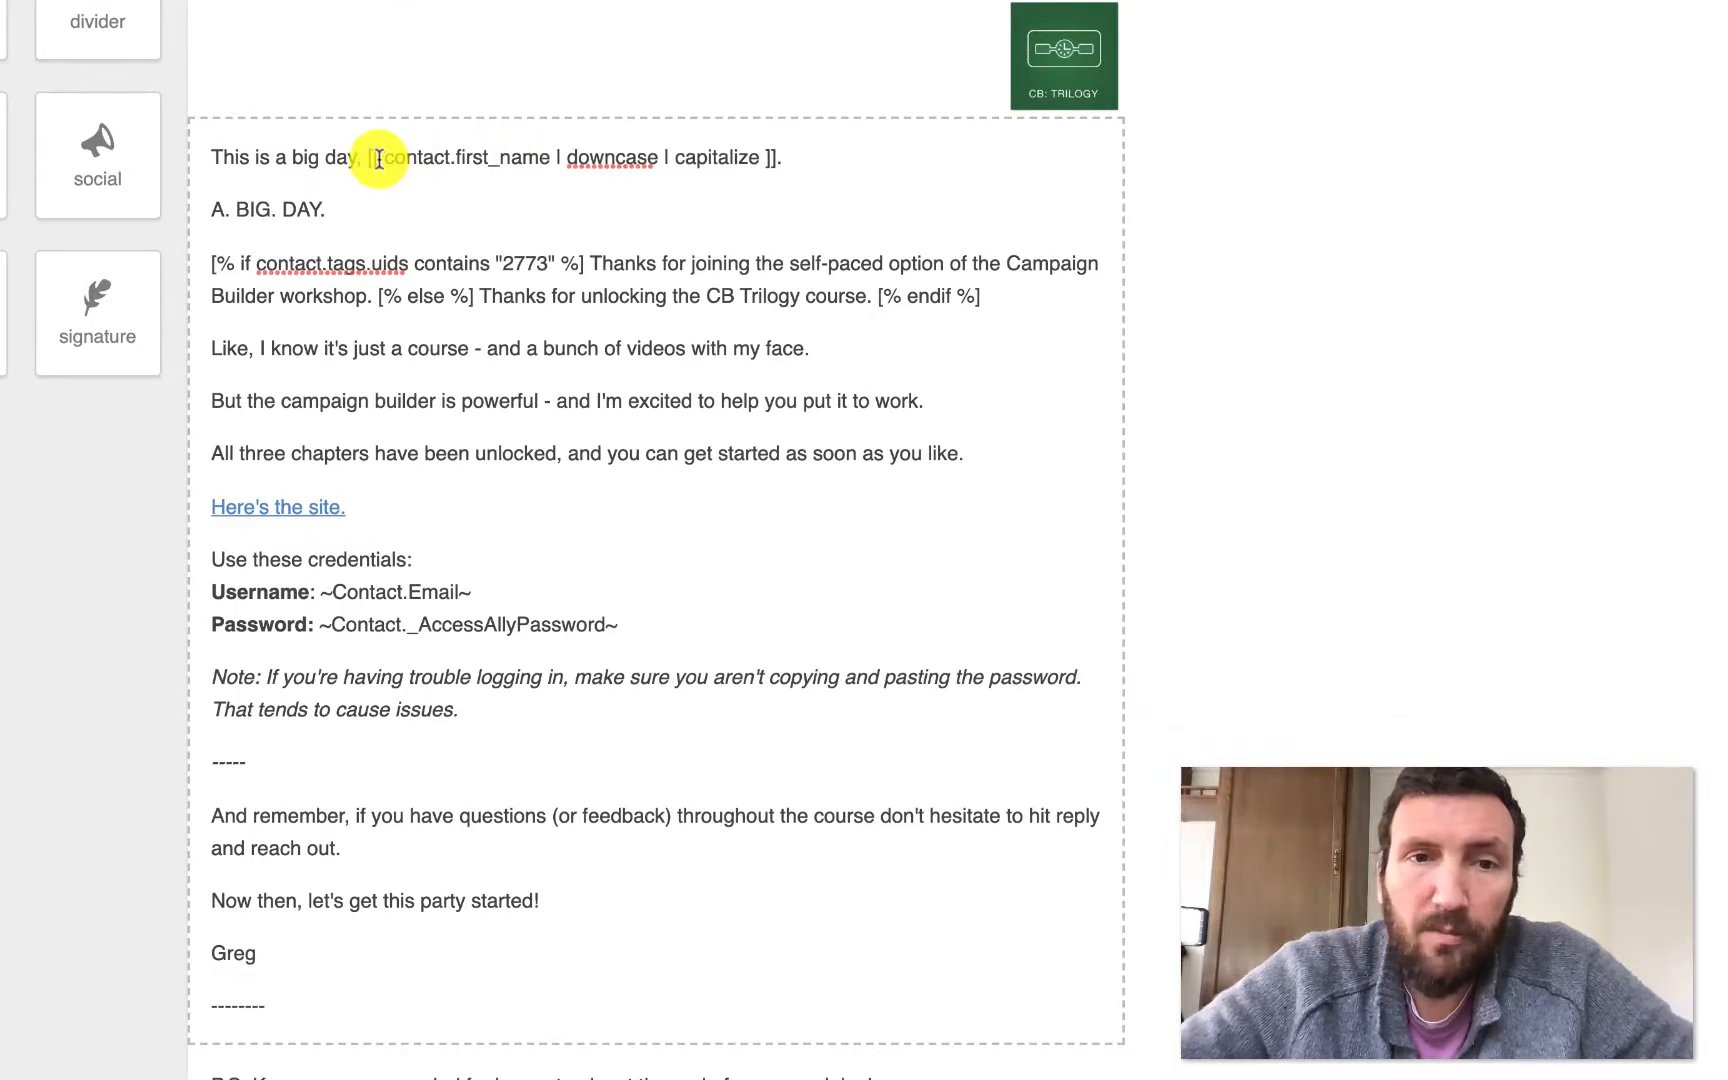
# Check the pasted snippet's If and Else messages and preview how the email renders them.
pyautogui.click(593, 265)
pyautogui.click(593, 265)
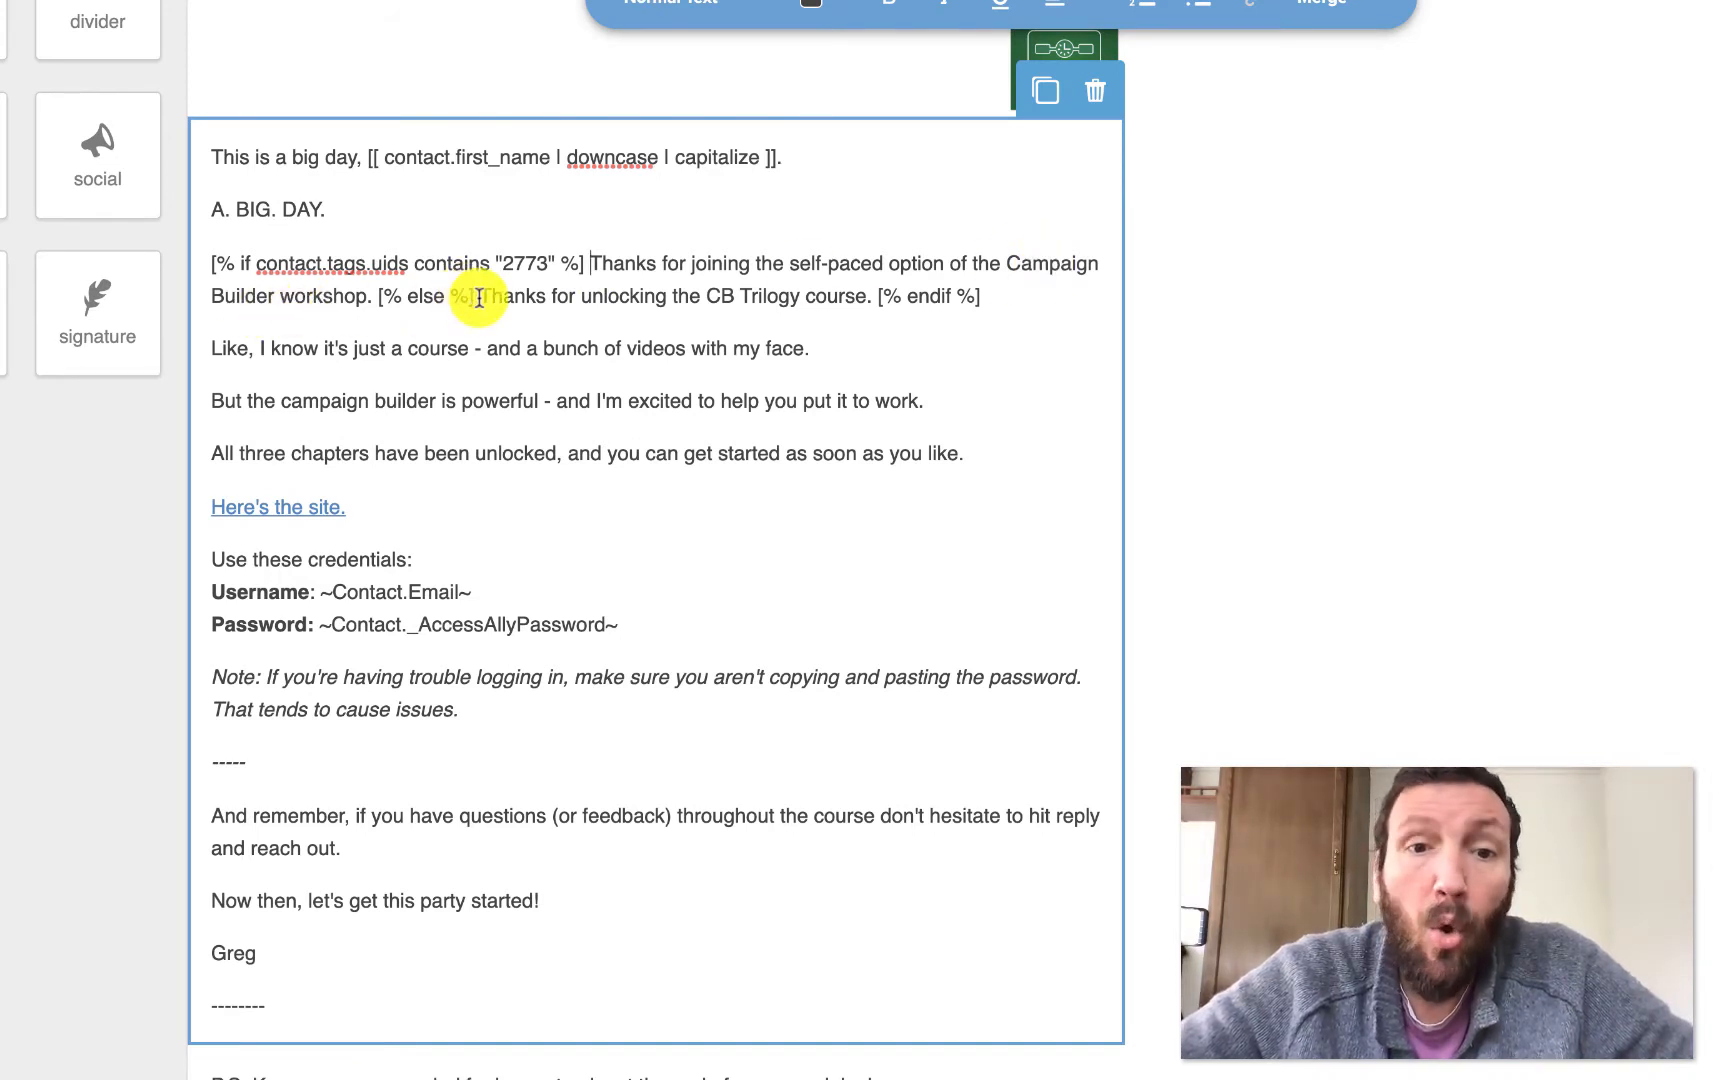
pyautogui.moveTo(479, 297); pyautogui.dragTo(868, 297)
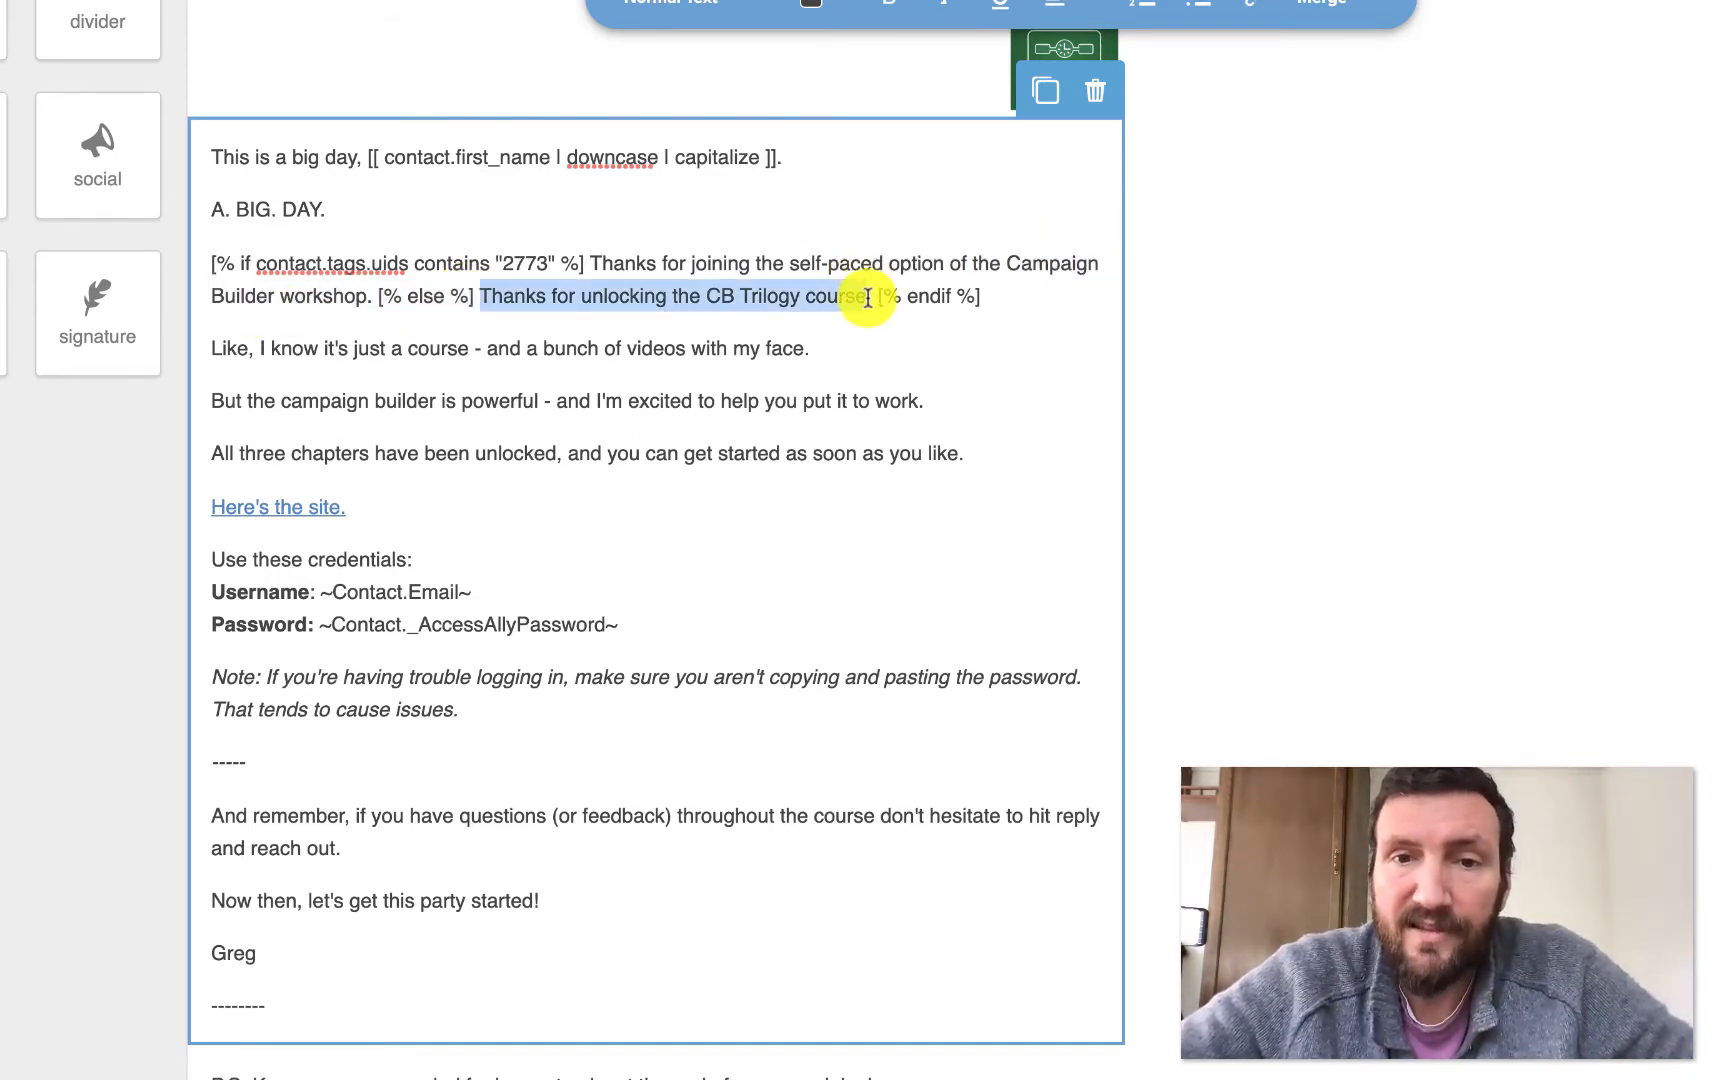
pyautogui.click(868, 297)
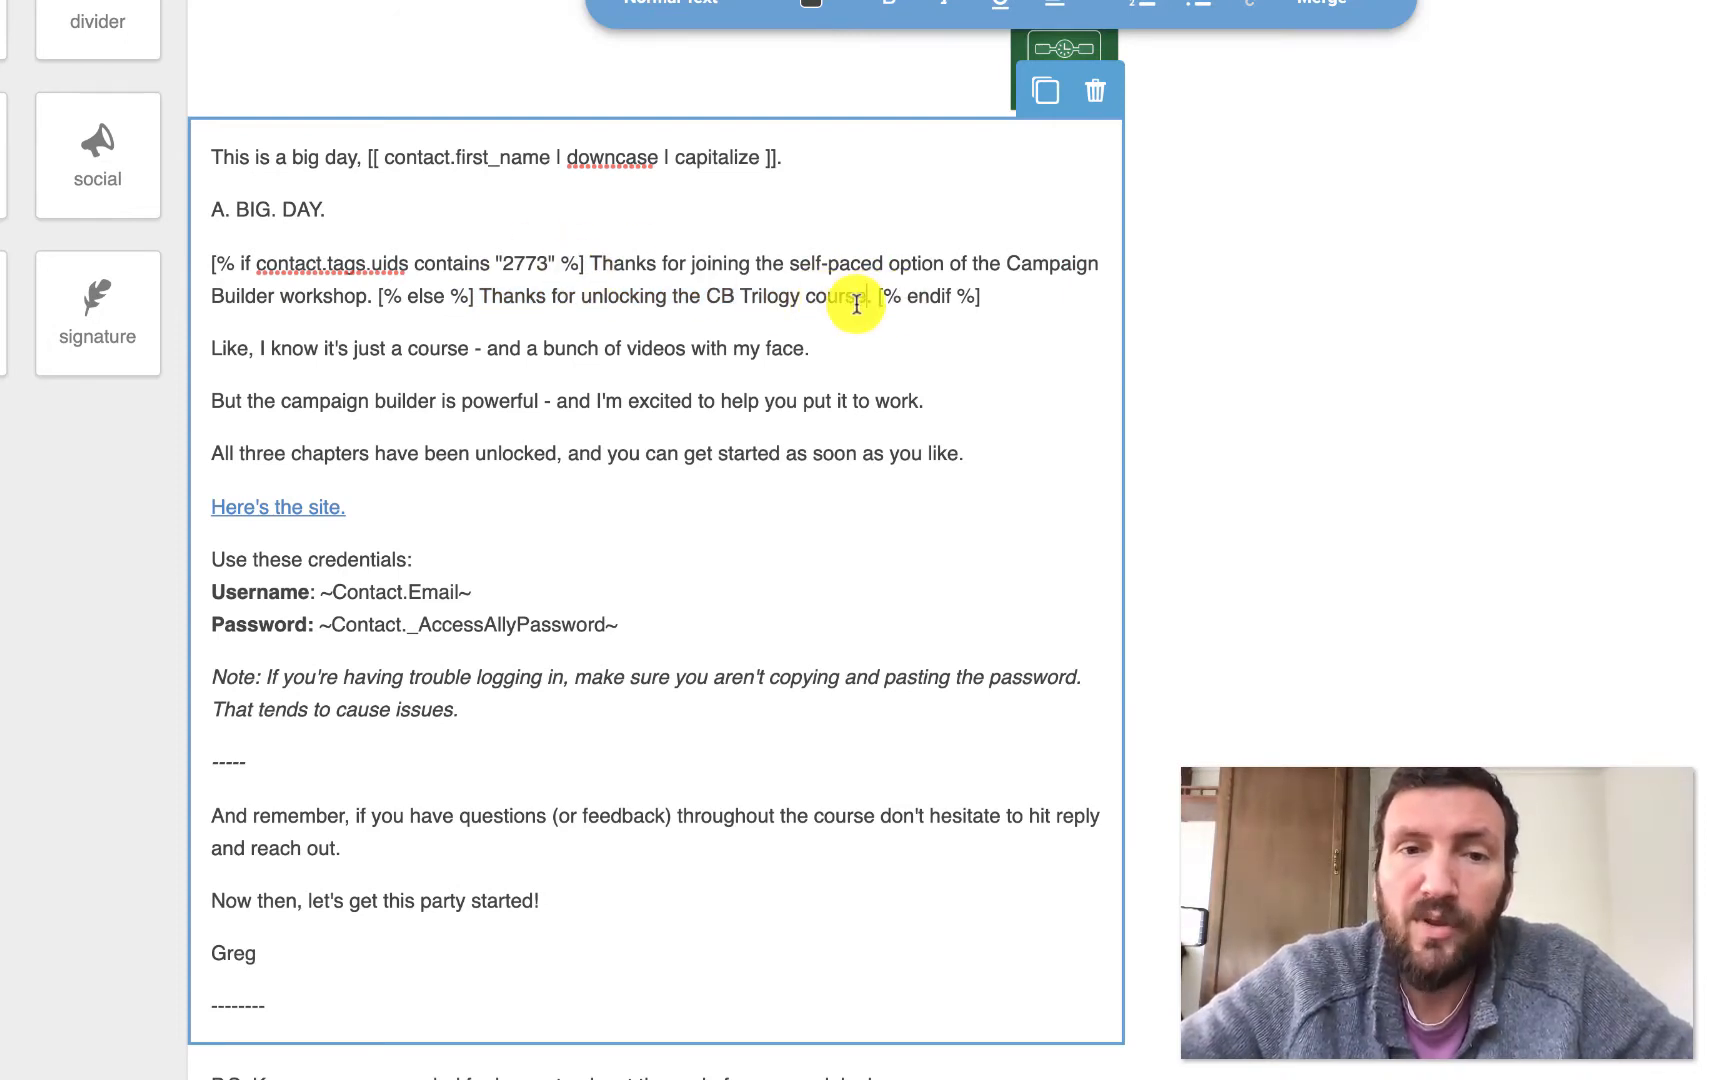
pyautogui.click(896, 343)
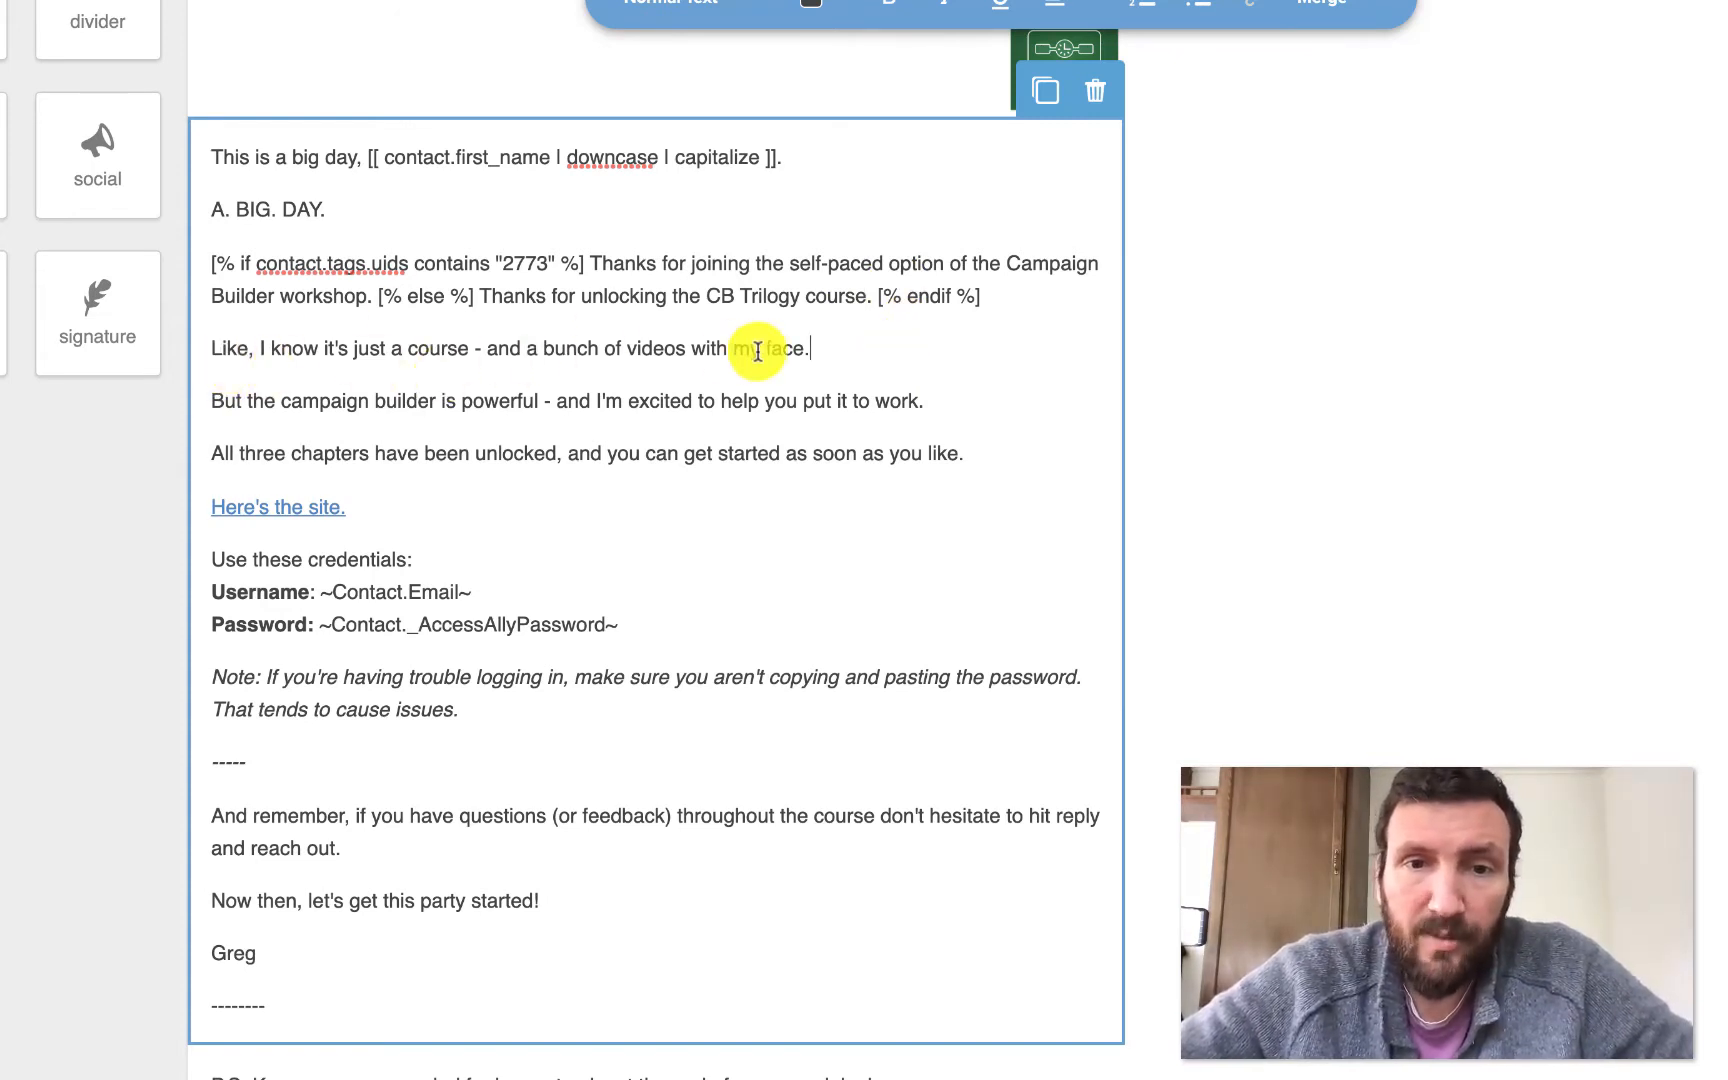
pyautogui.click(1400, 274)
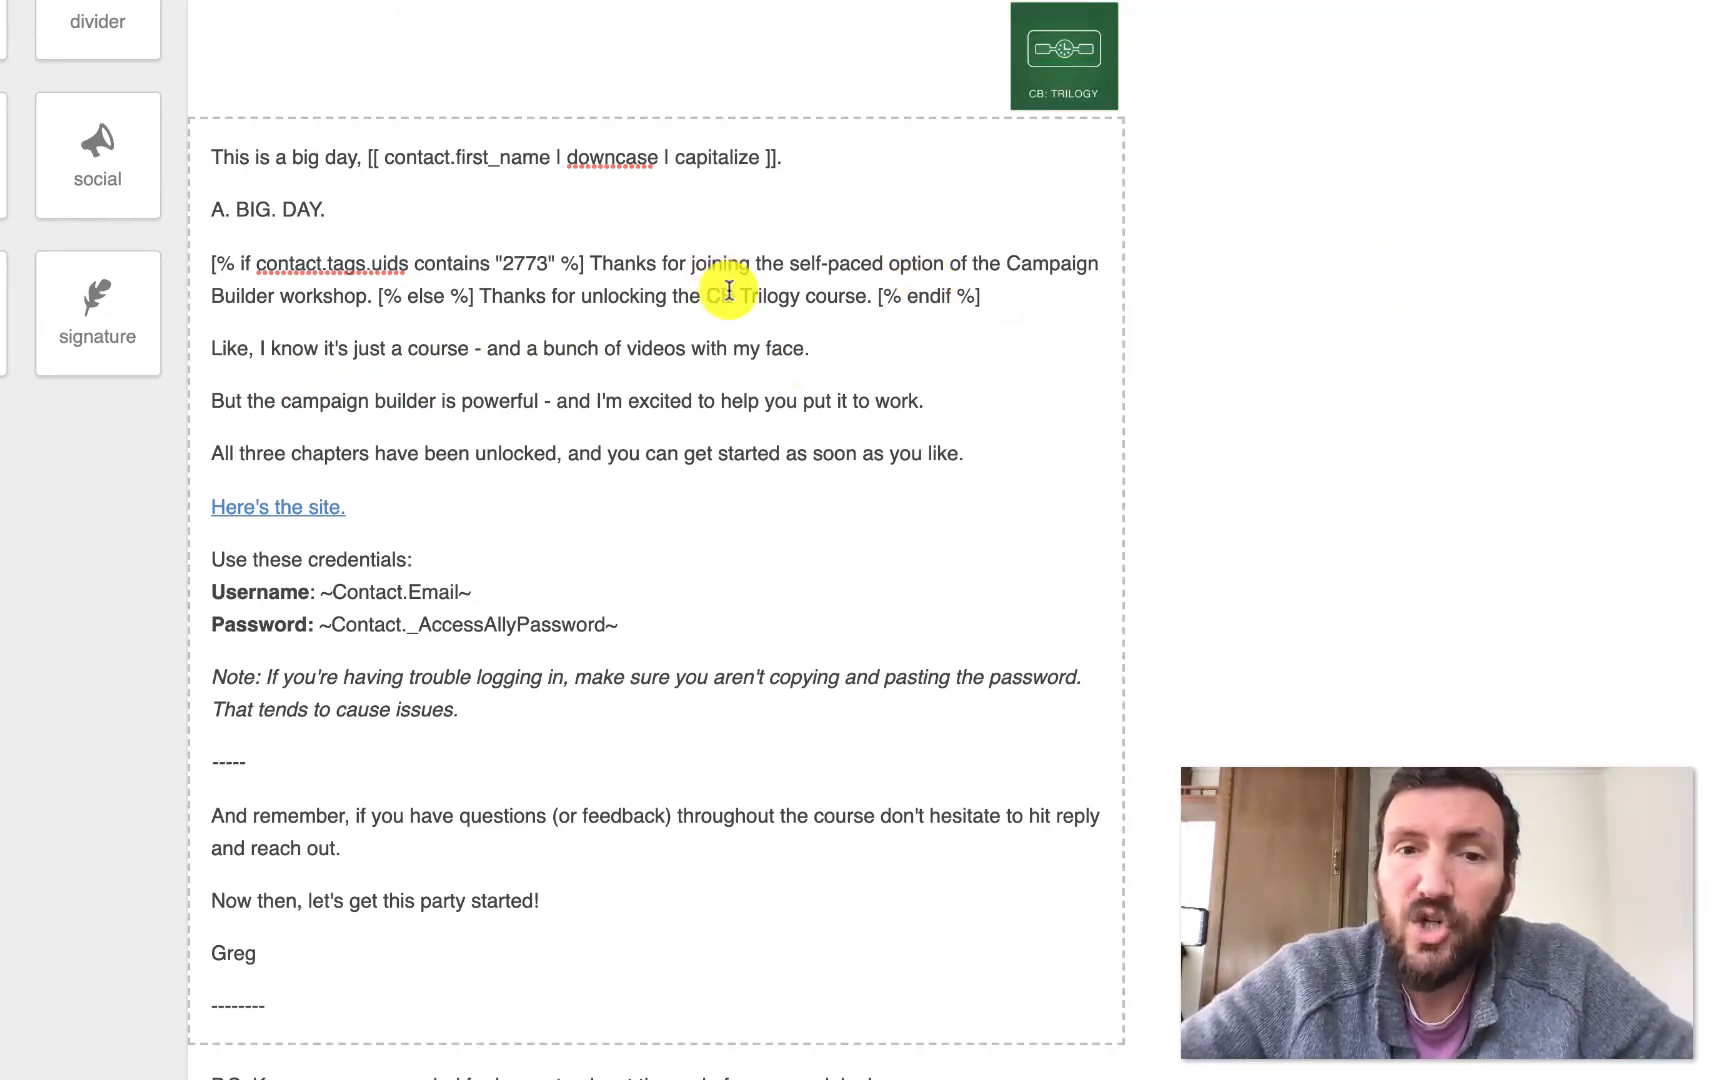
pyautogui.click(1489, 1)
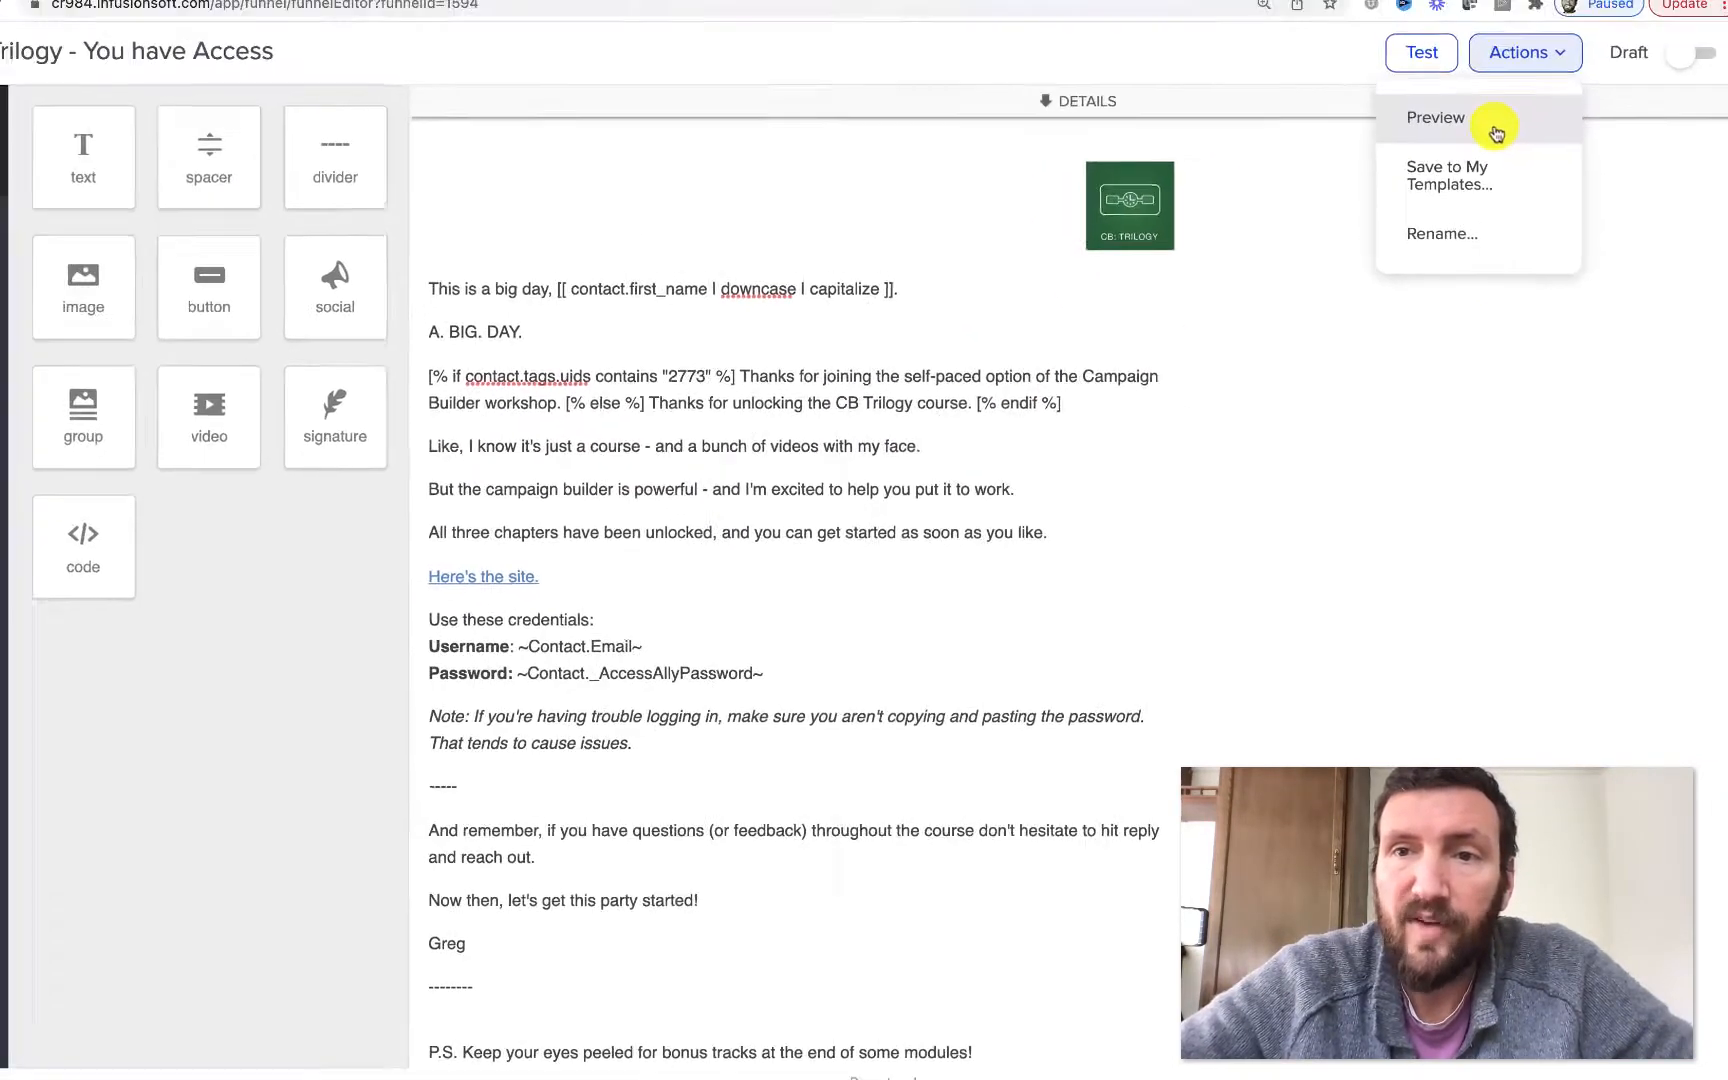
pyautogui.click(1497, 120)
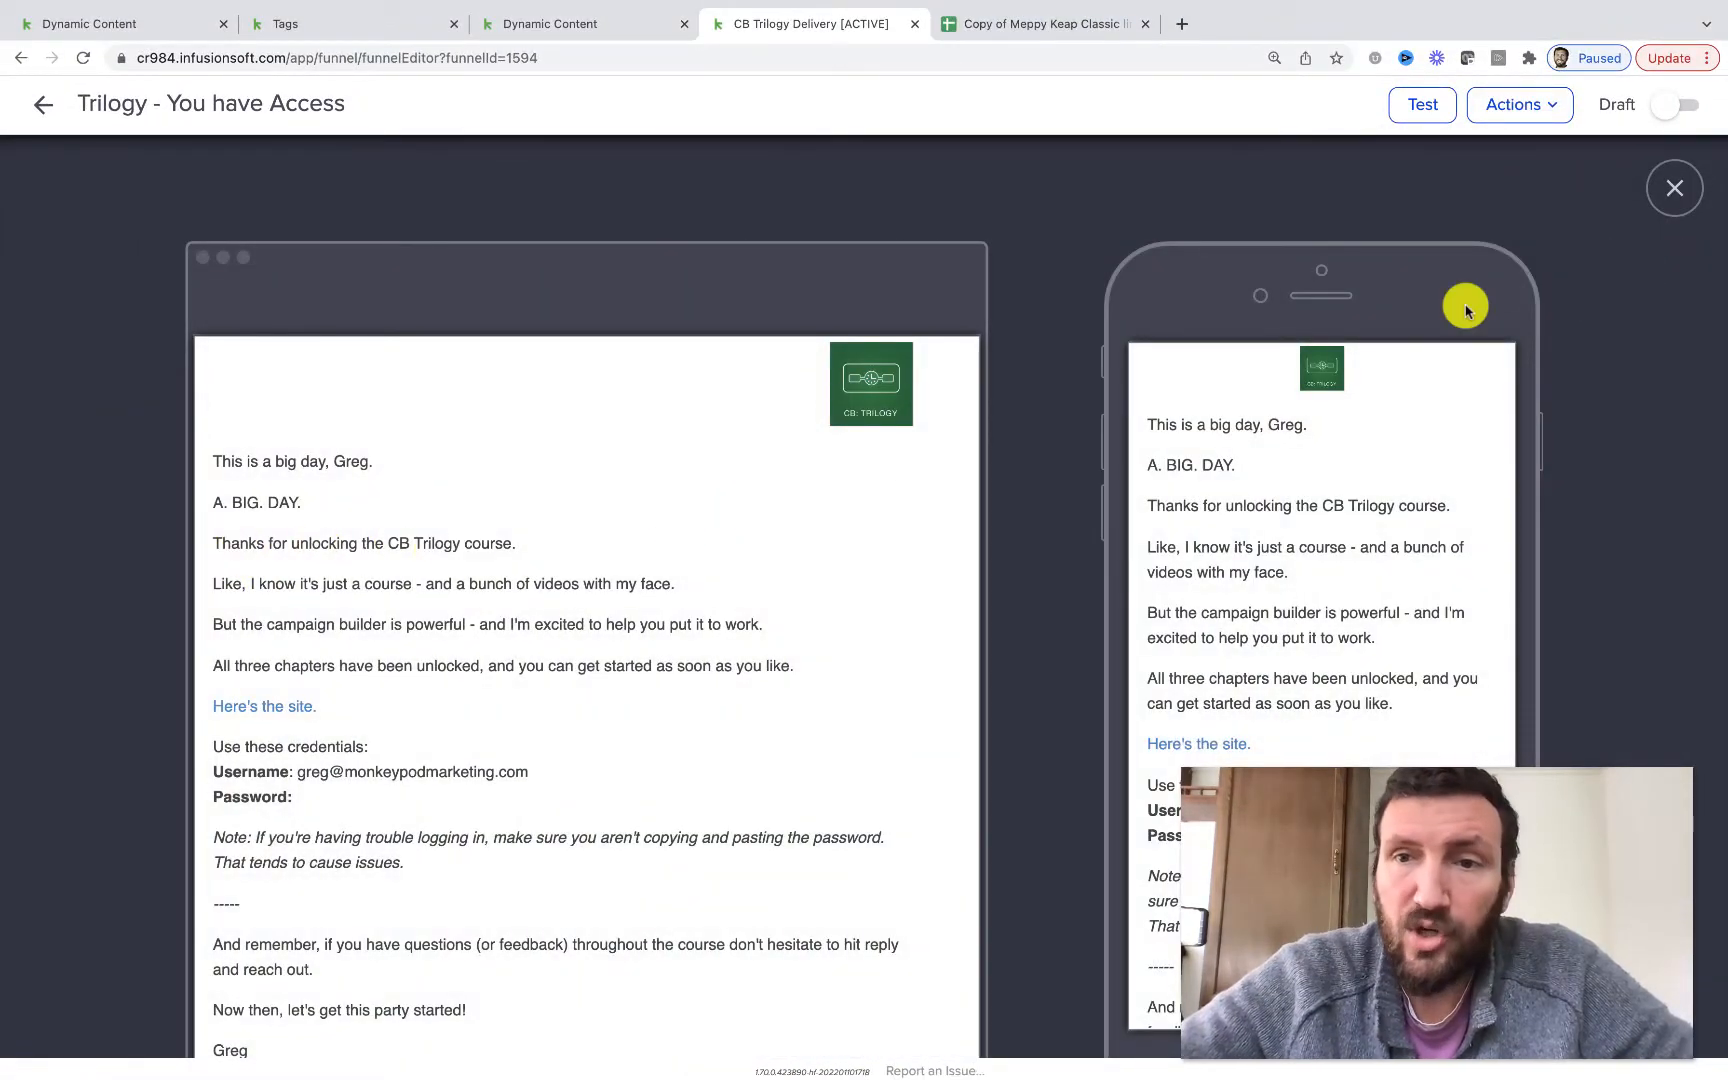
pyautogui.click(1672, 188)
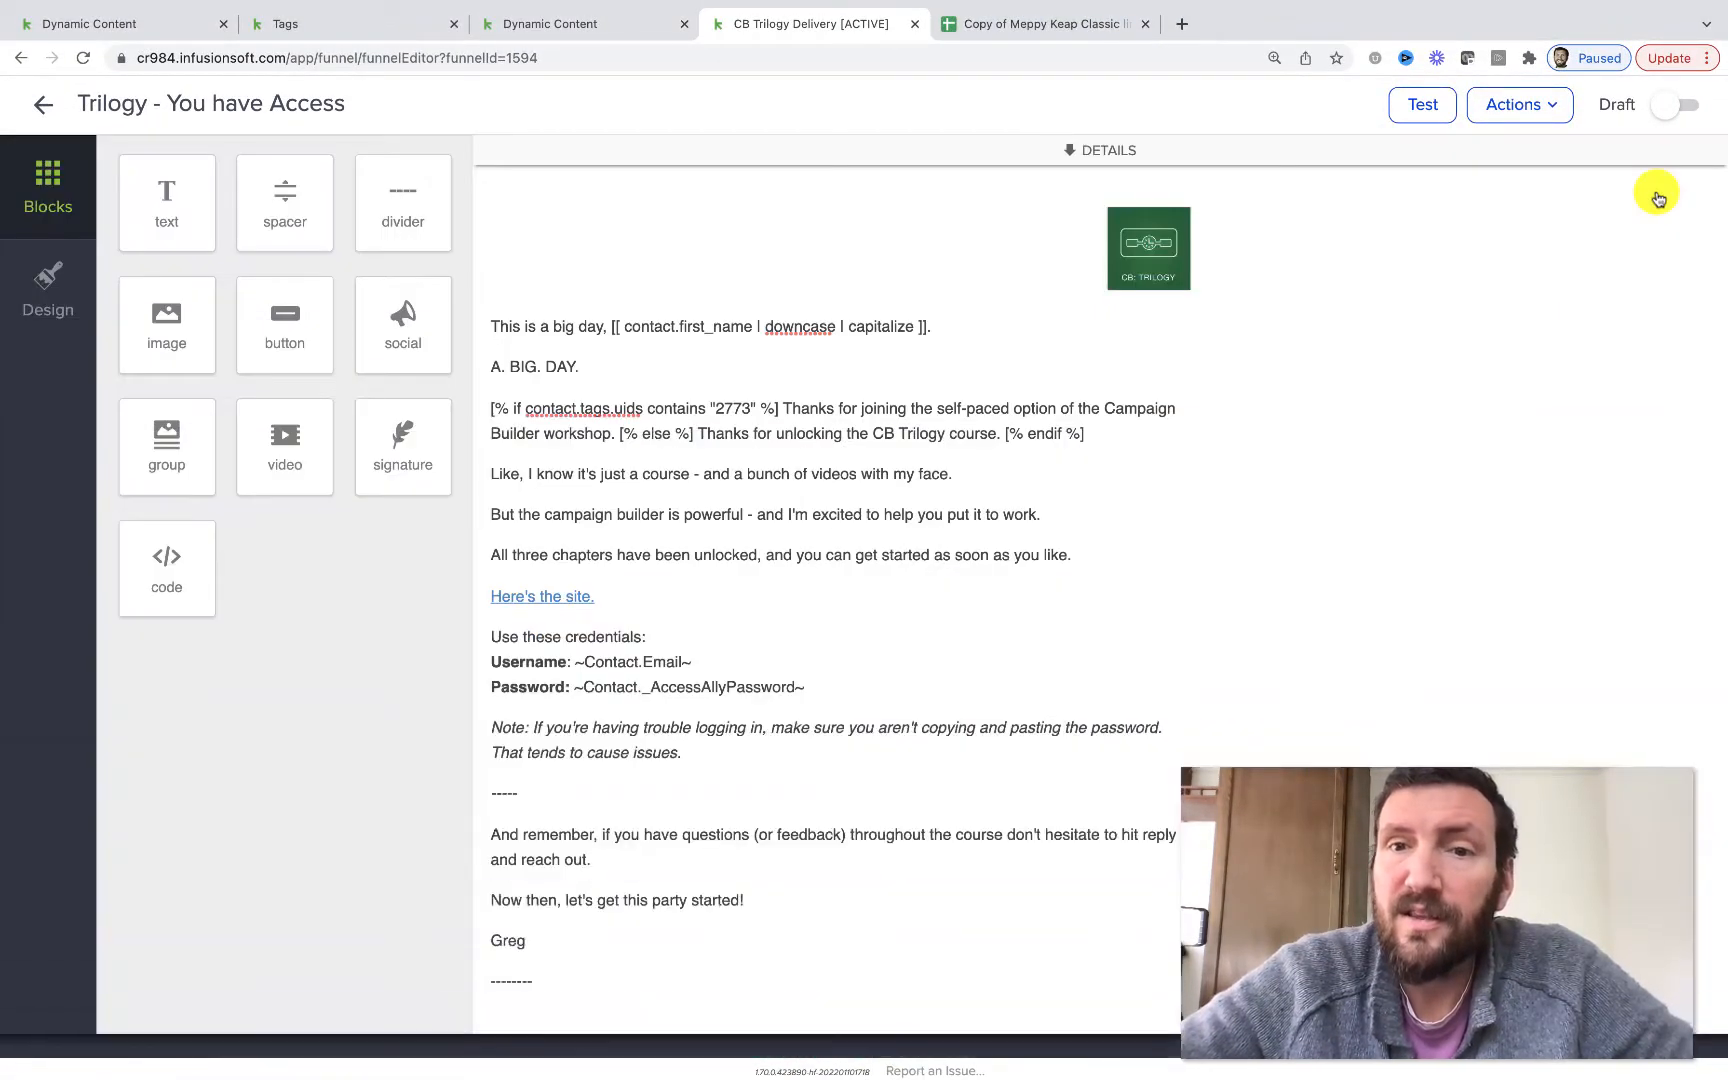
# Compare the email's Else message with the self-paced workshop message tied to tag 2773.
pyautogui.click(737, 410)
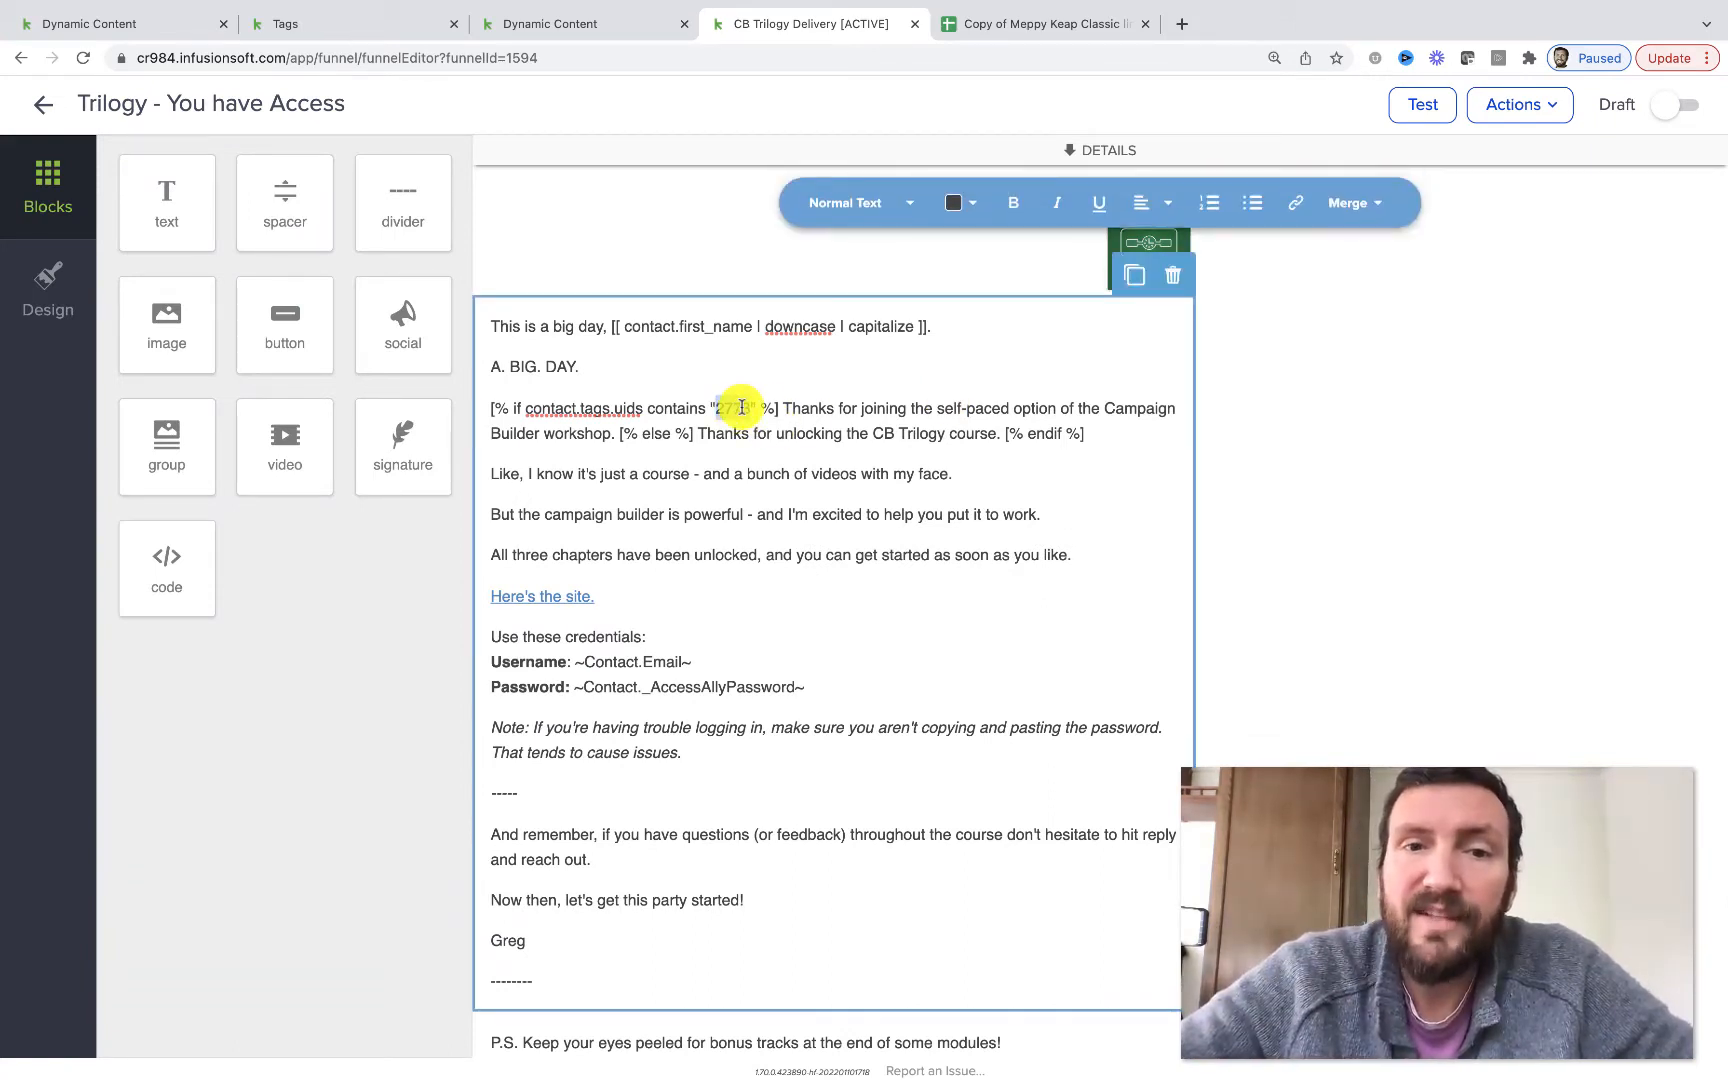
pyautogui.moveTo(700, 434); pyautogui.dragTo(995, 433)
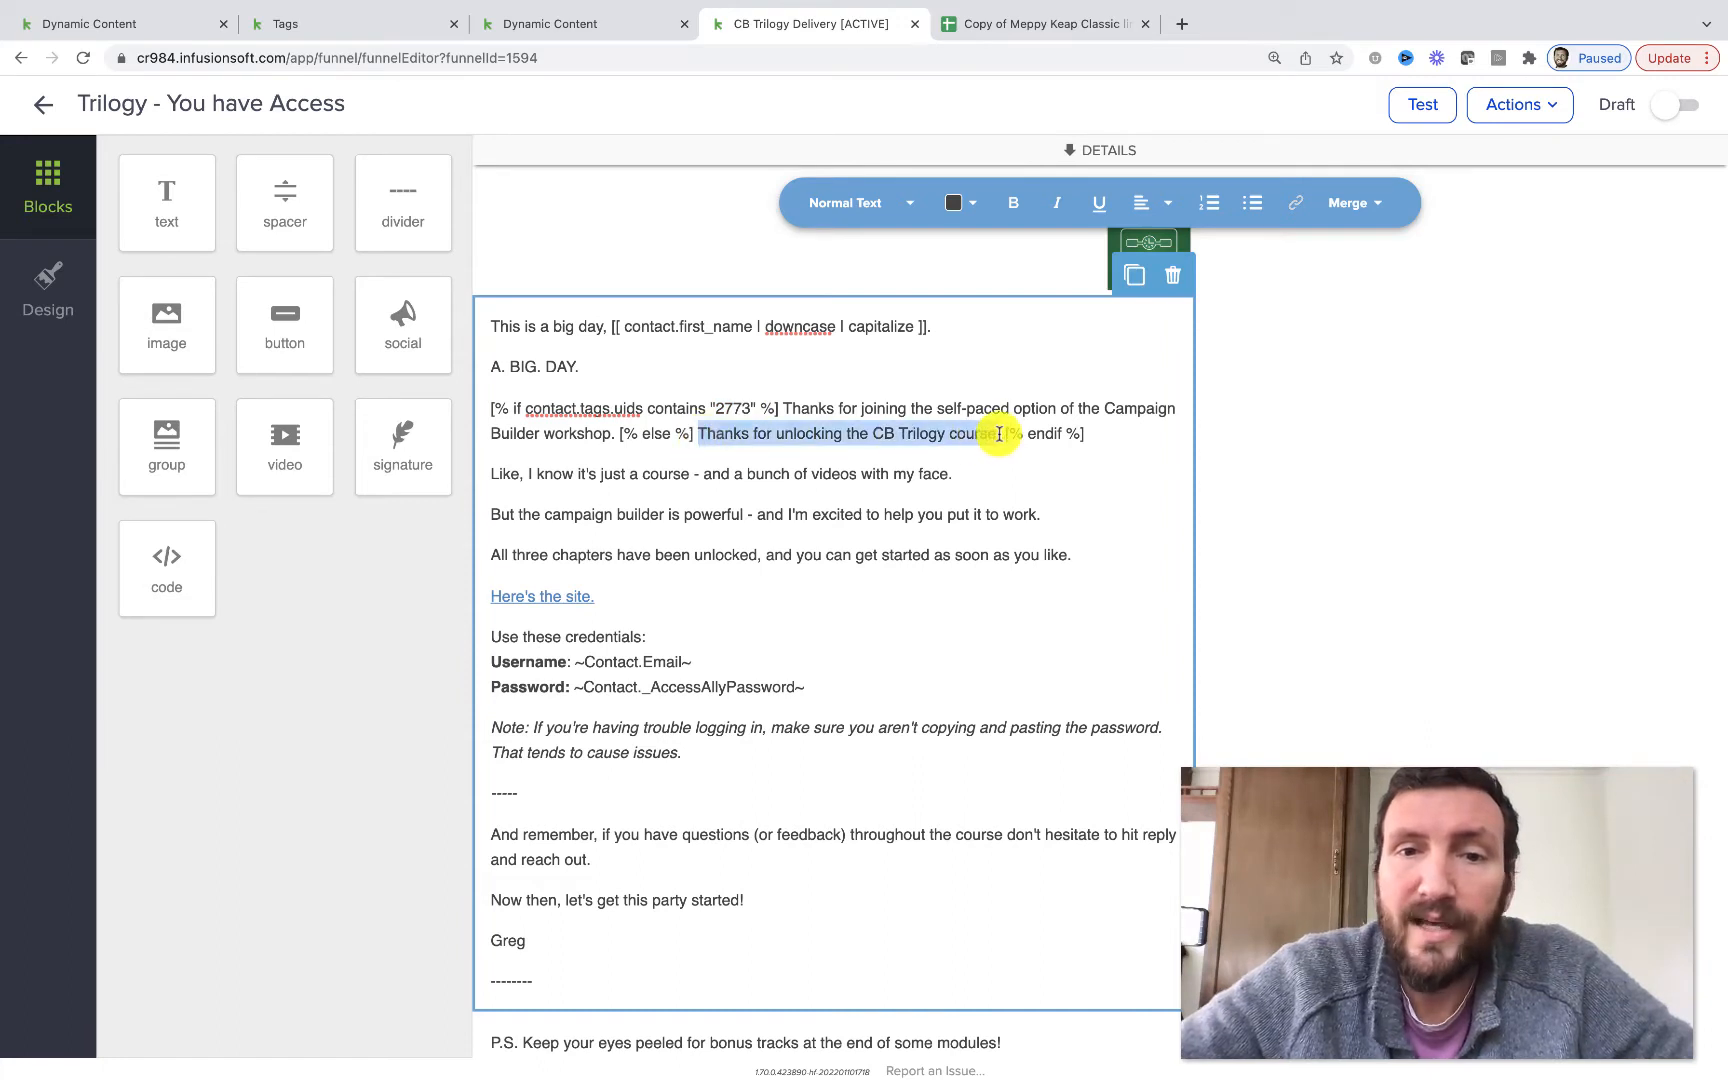
pyautogui.click(998, 433)
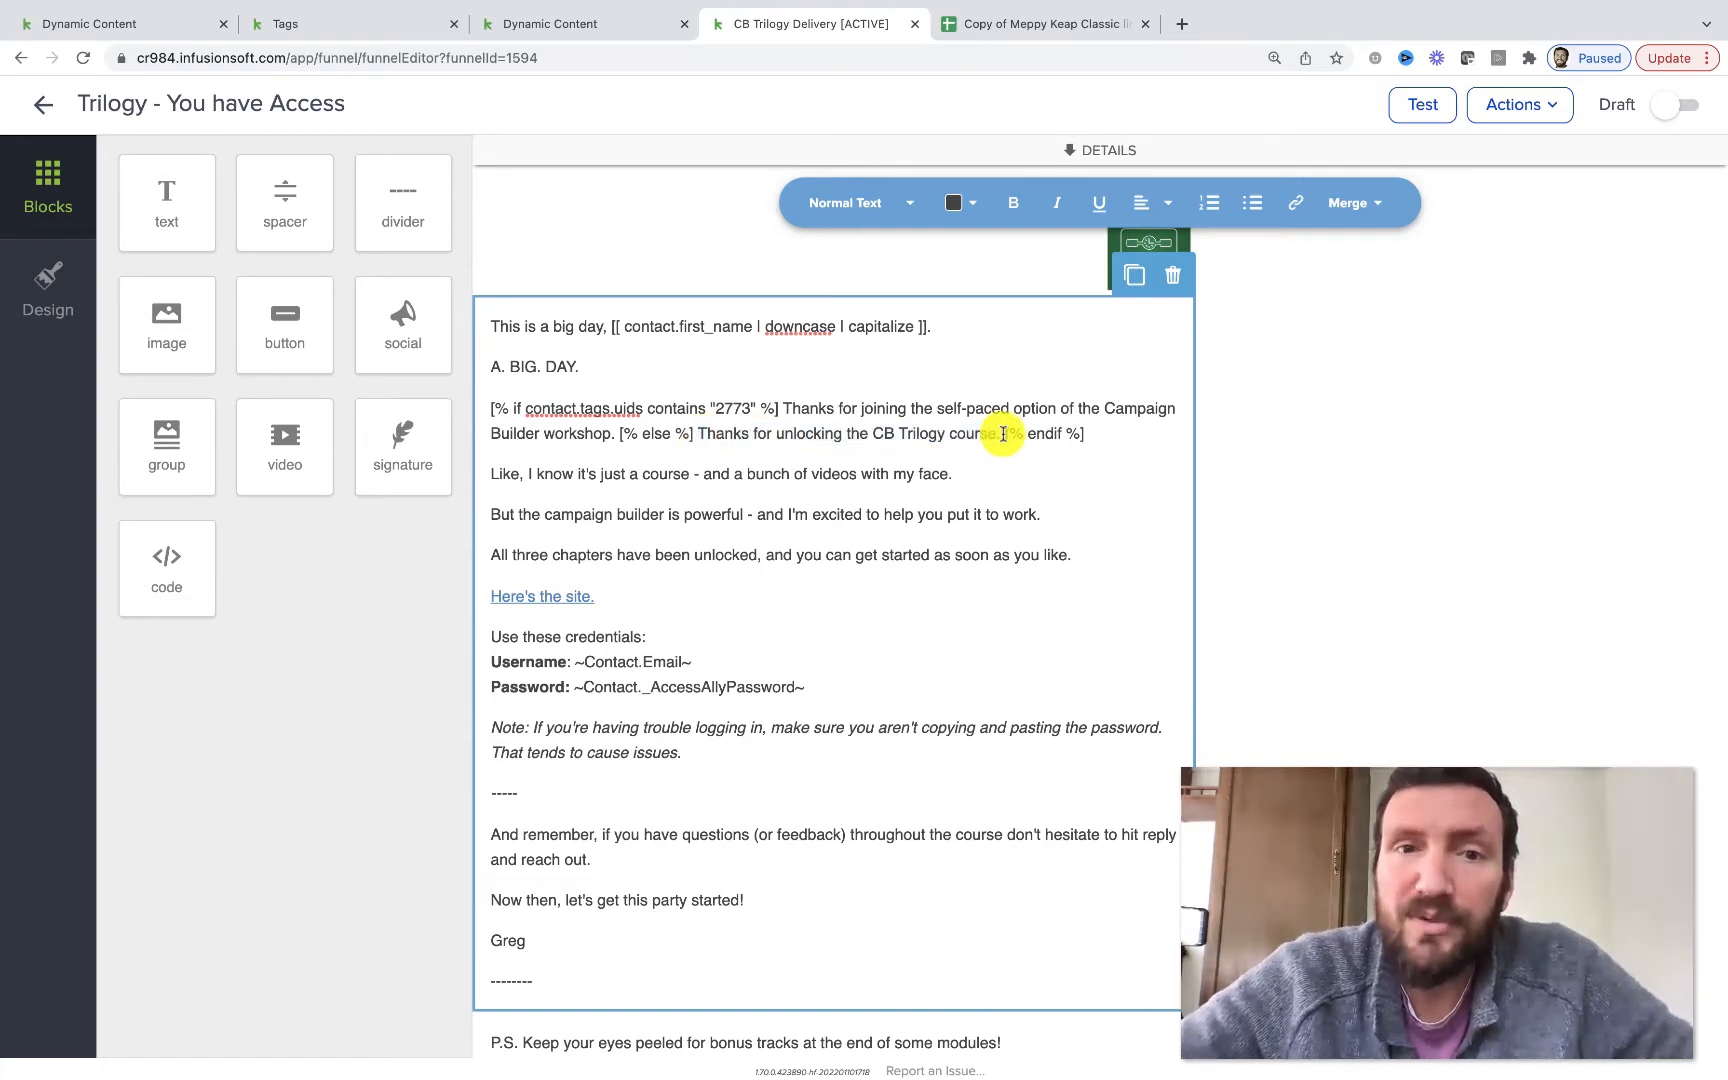
pyautogui.doubleClick(732, 409)
pyautogui.click(788, 426)
pyautogui.moveTo(786, 407); pyautogui.dragTo(613, 437)
pyautogui.click(615, 437)
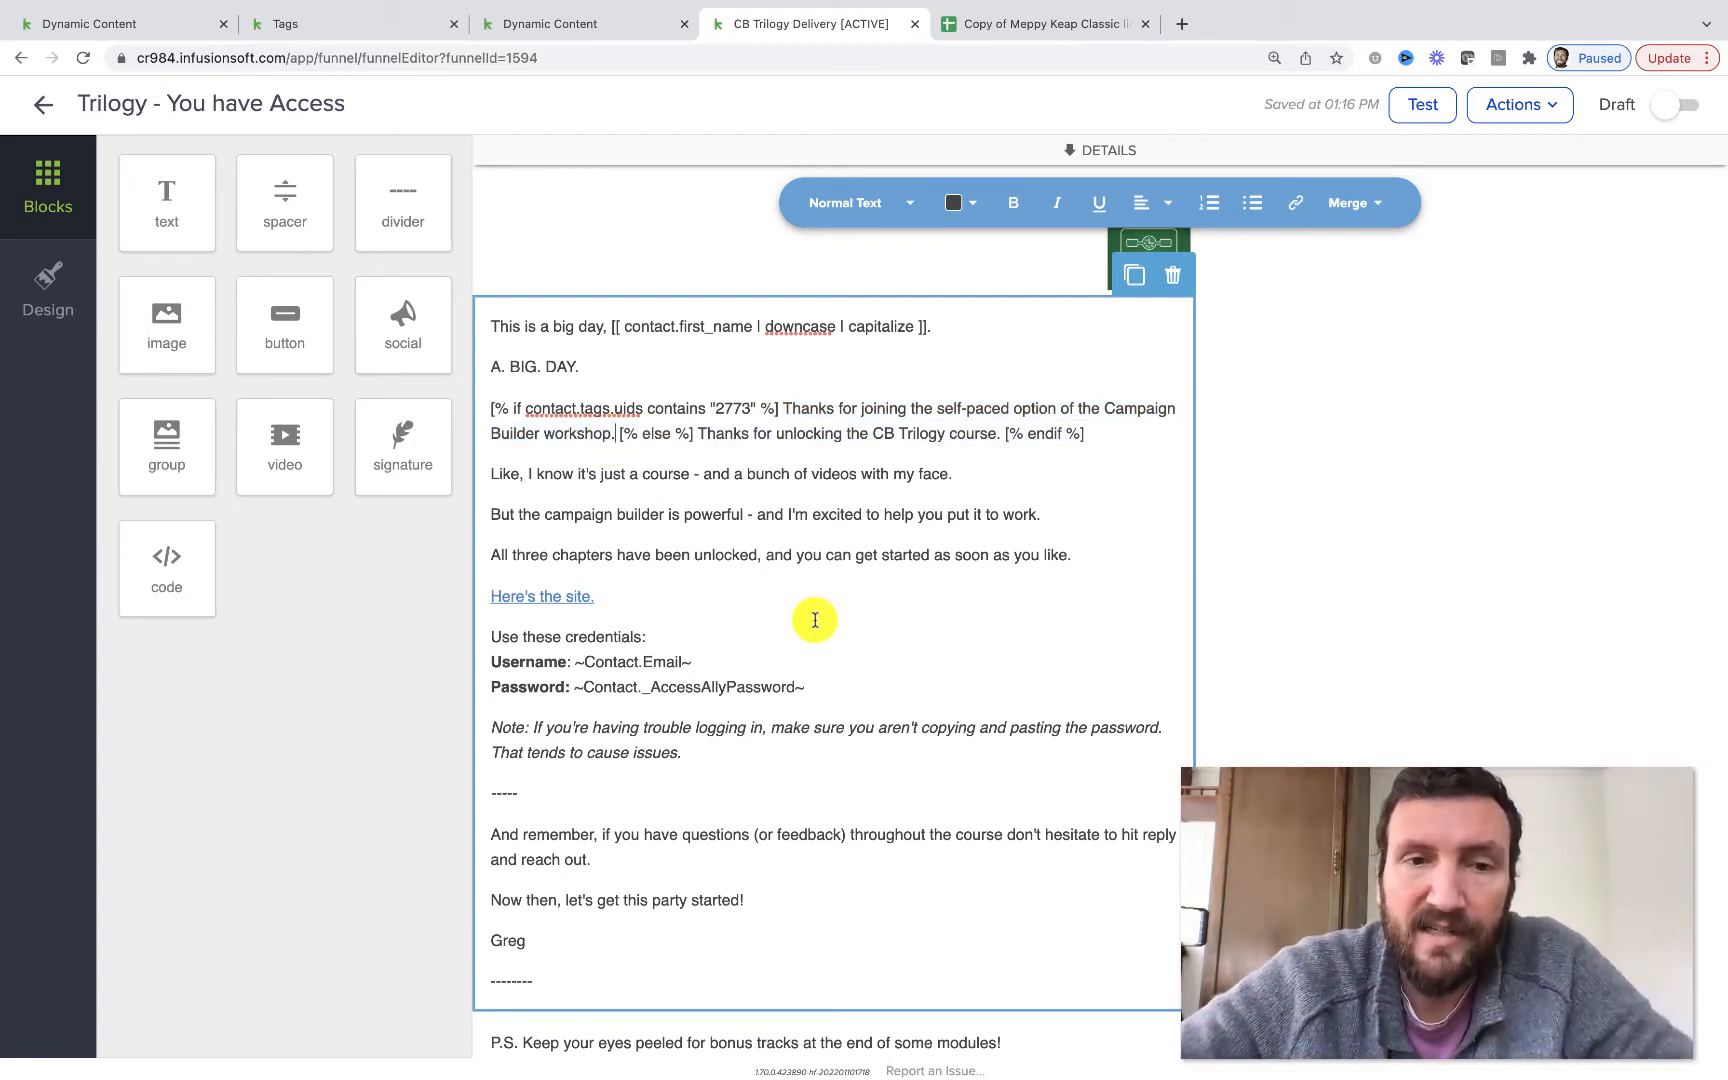
# Paste a second copy of the tag 2773 snippet below the paragraph ending "hit reply and reach out.".
pyautogui.click(773, 785)
pyautogui.click(737, 849)
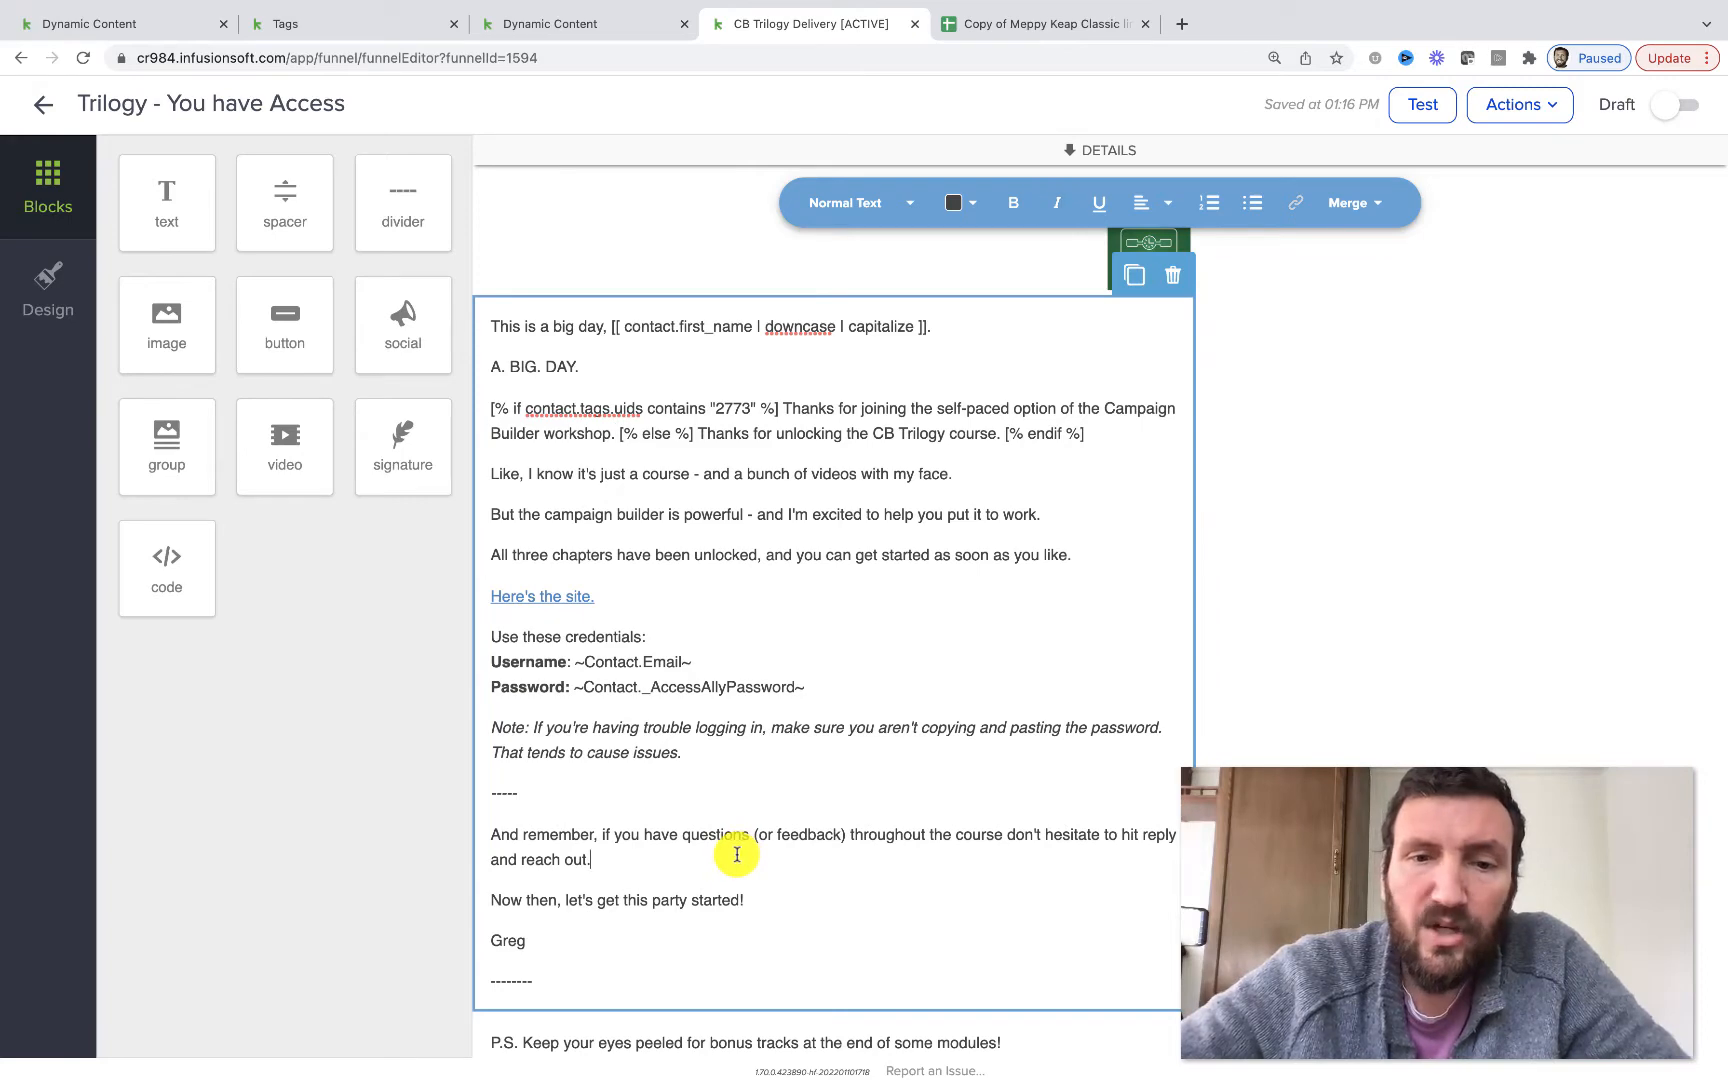
pyautogui.press('Return')
pyautogui.write('[% if contact.tags.uids contains "2773" %] Thanks for joining the self-paced option of the Campaign Builder workshop. [% else %] Thanks for unlocking the CB Trilogy course. [% endif %]')
pyautogui.scroll(-2, 833, 600)
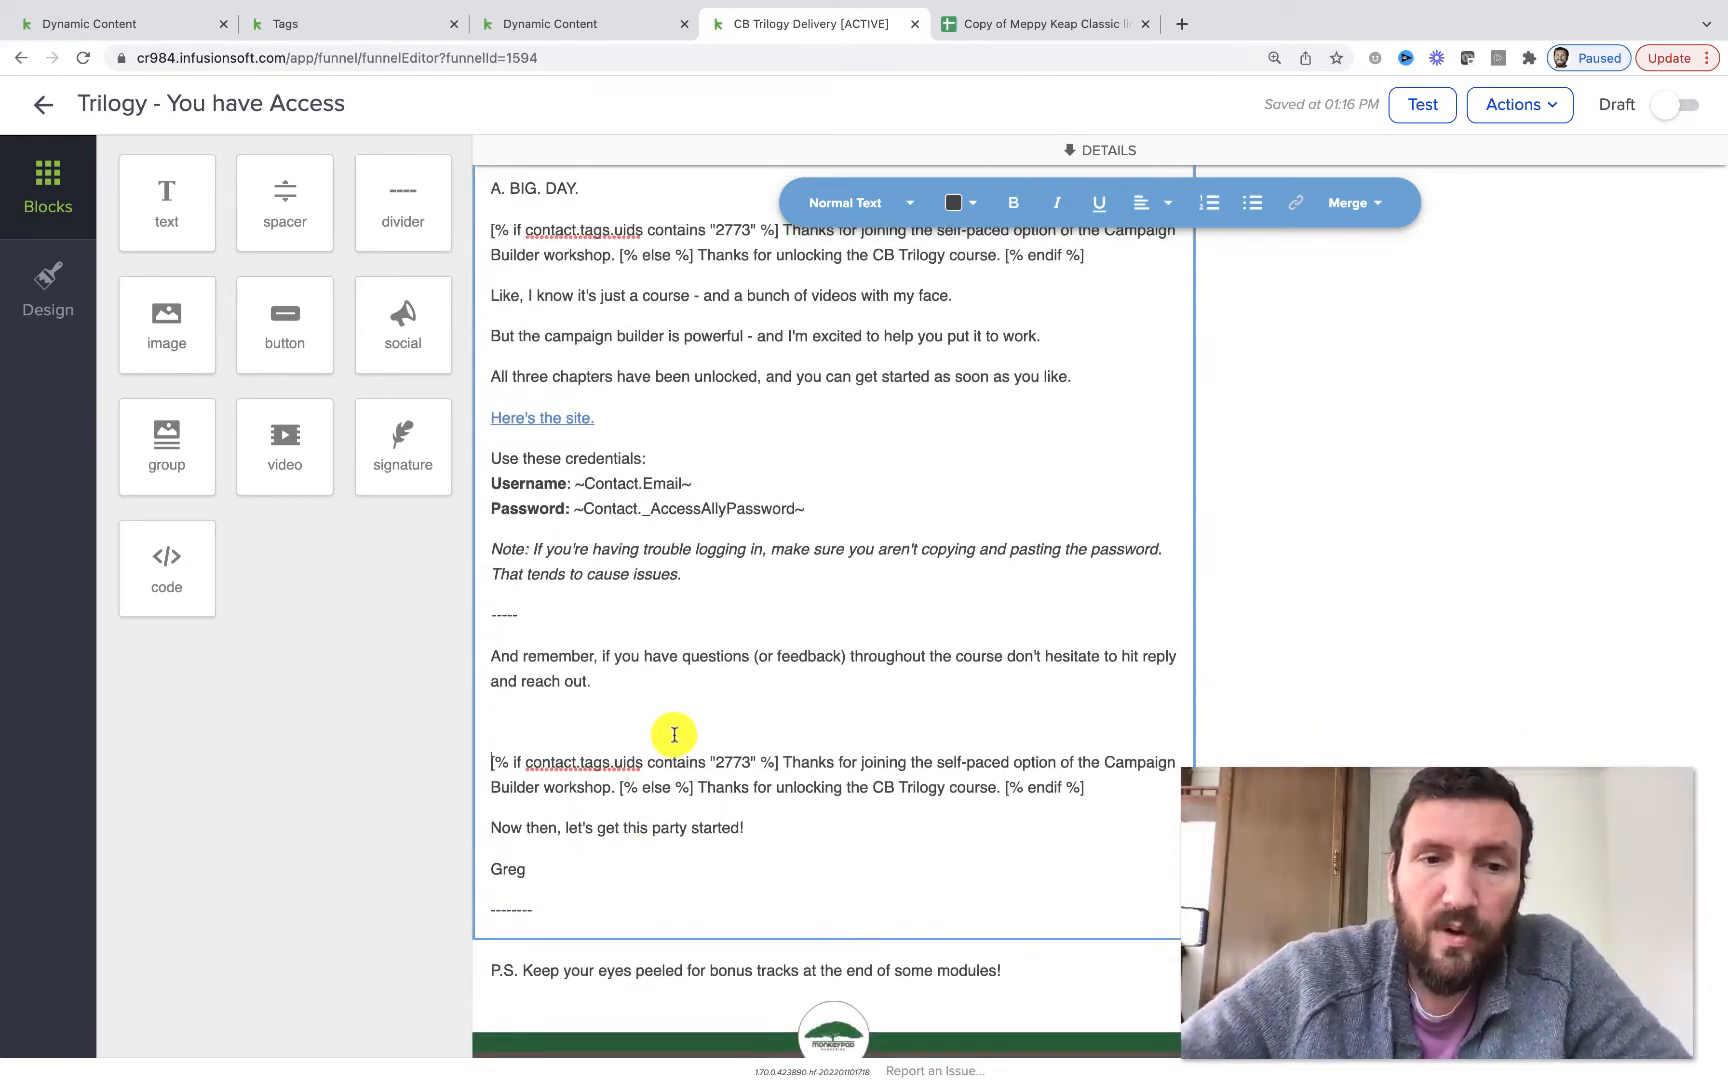
# Remove the blank line above the second snippet and change its If message to "If you enjoy this content, maybe consider joining the live workshop next time.".
pyautogui.press('BackSpace')
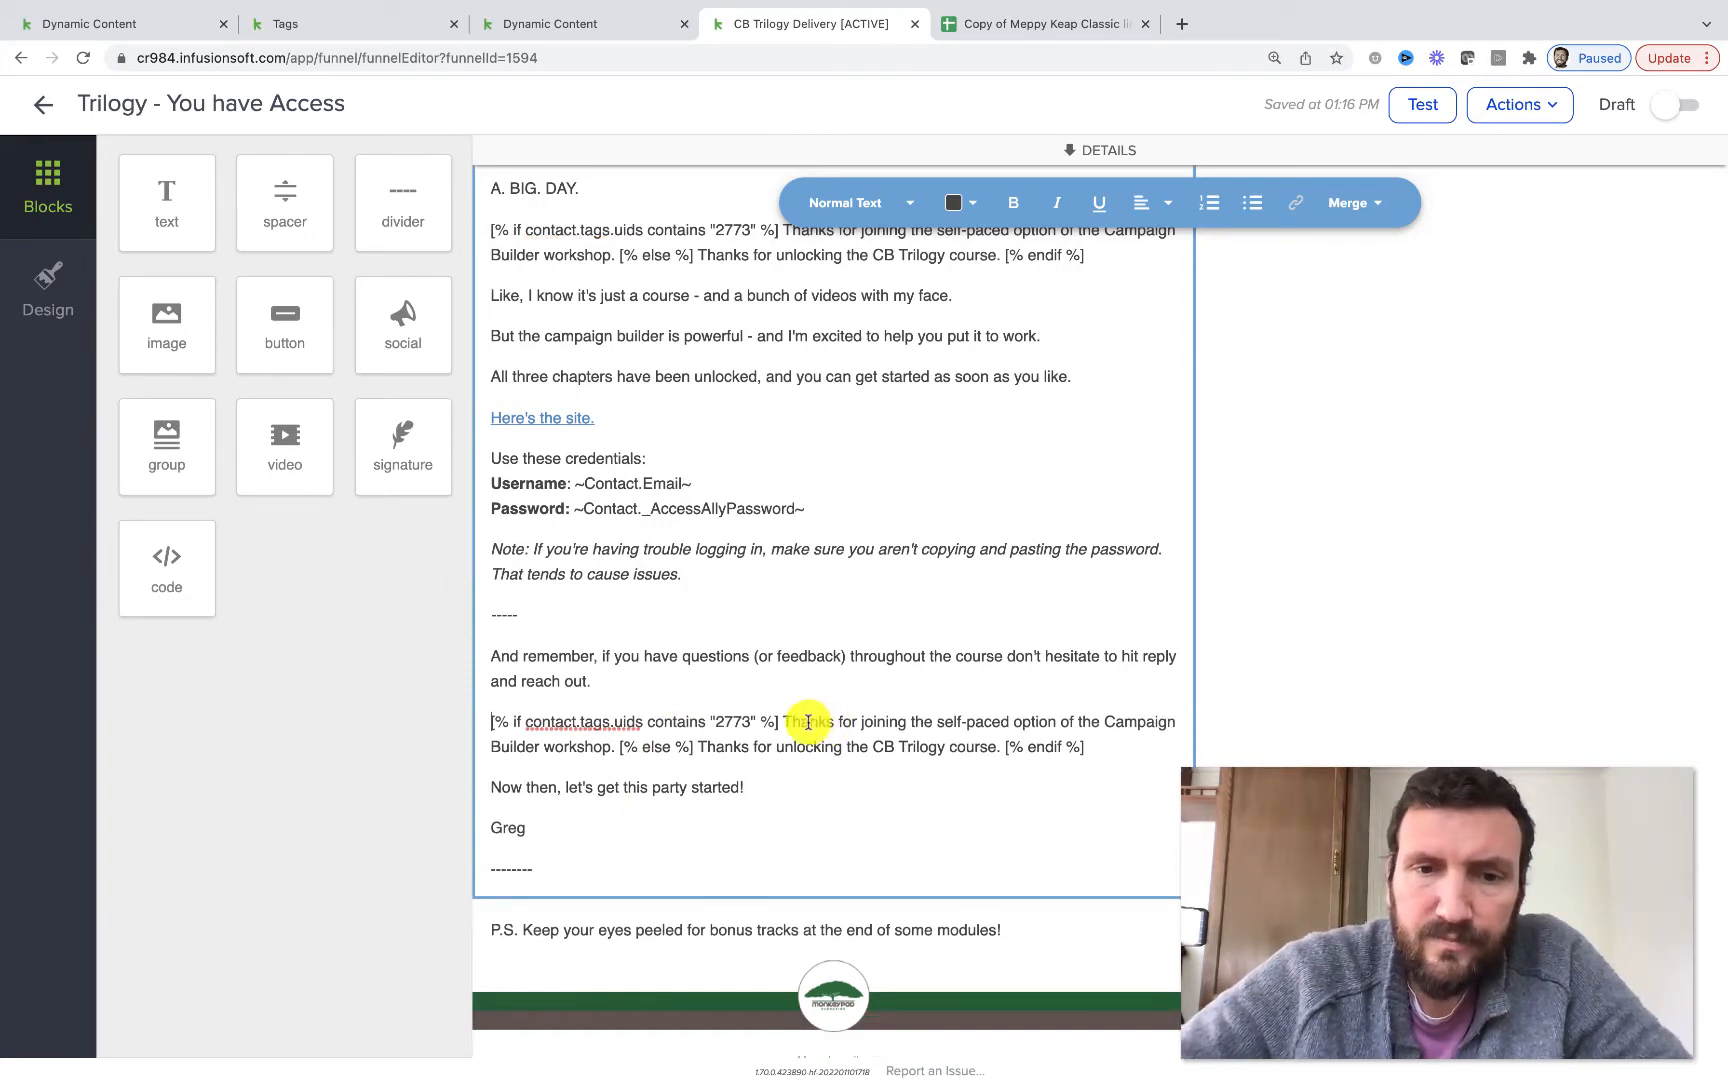
pyautogui.moveTo(786, 735); pyautogui.dragTo(613, 747)
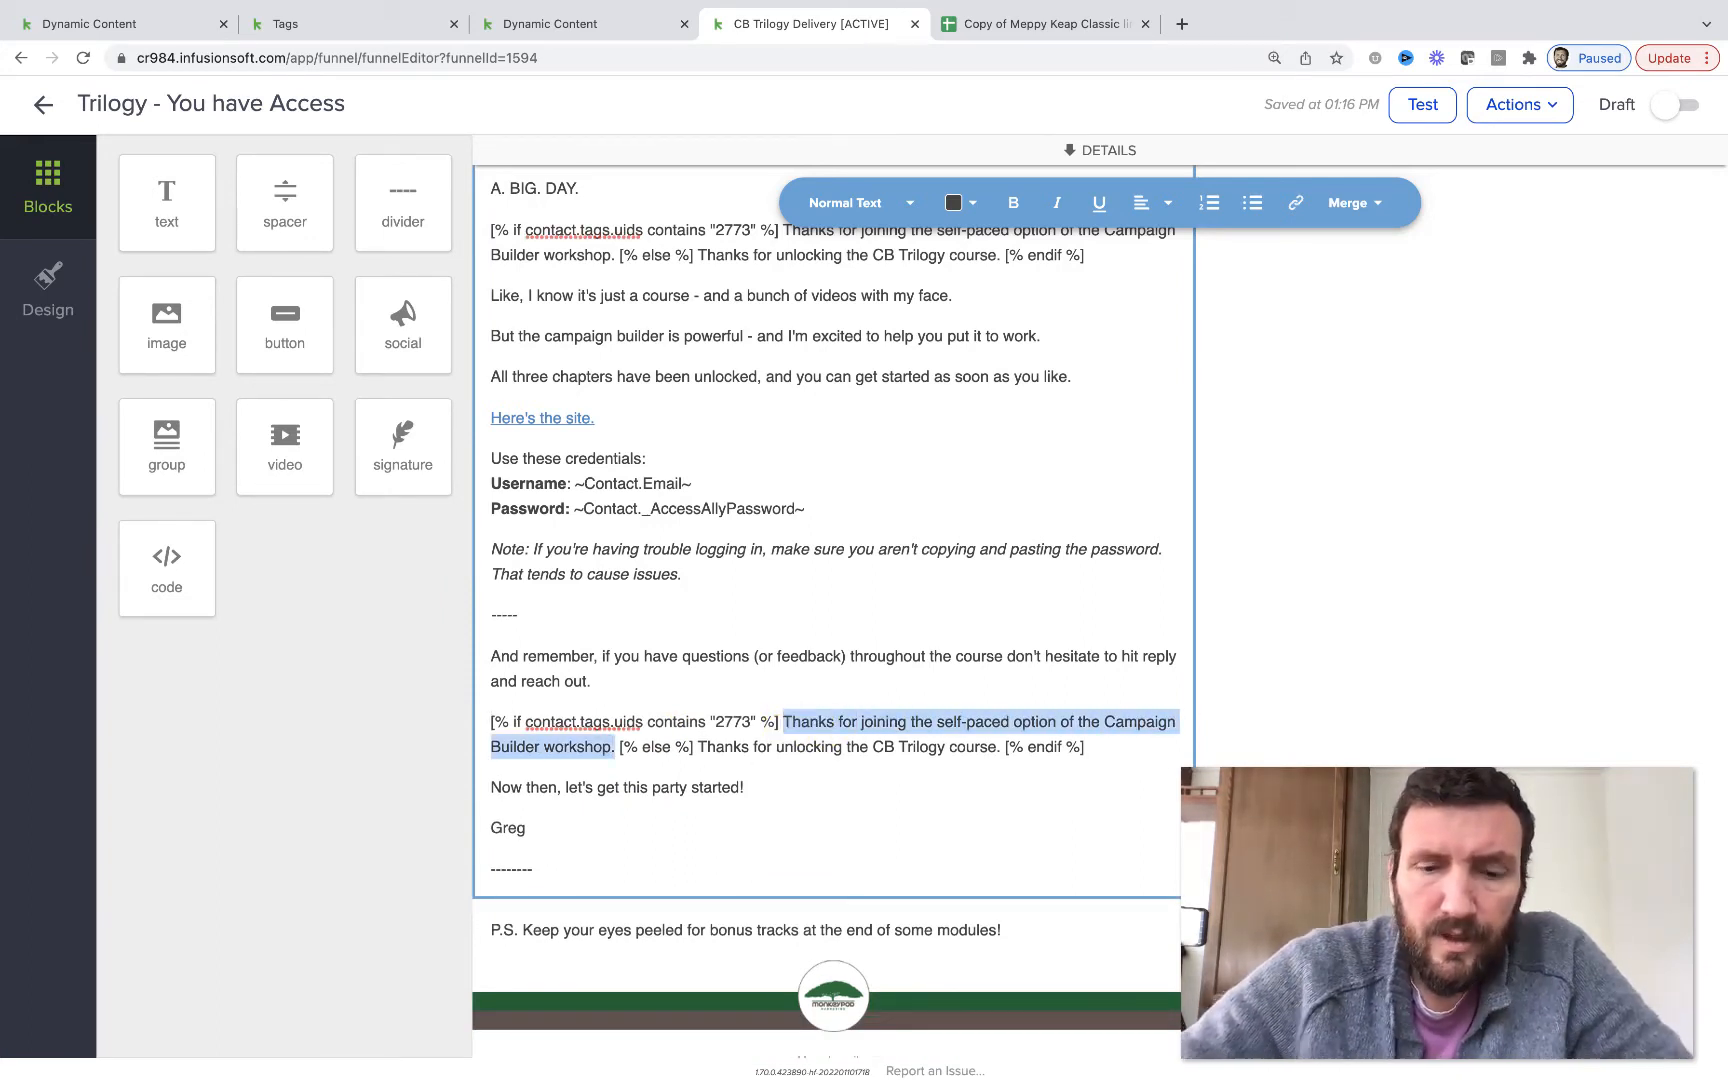
pyautogui.write('If you enjoy this content, maybe consider [% else %] Thanks for unlocking')
pyautogui.press('BackSpace')
pyautogui.press('BackSpace')
pyautogui.press('BackSpace')
pyautogui.write('joining the live workshop next time.')
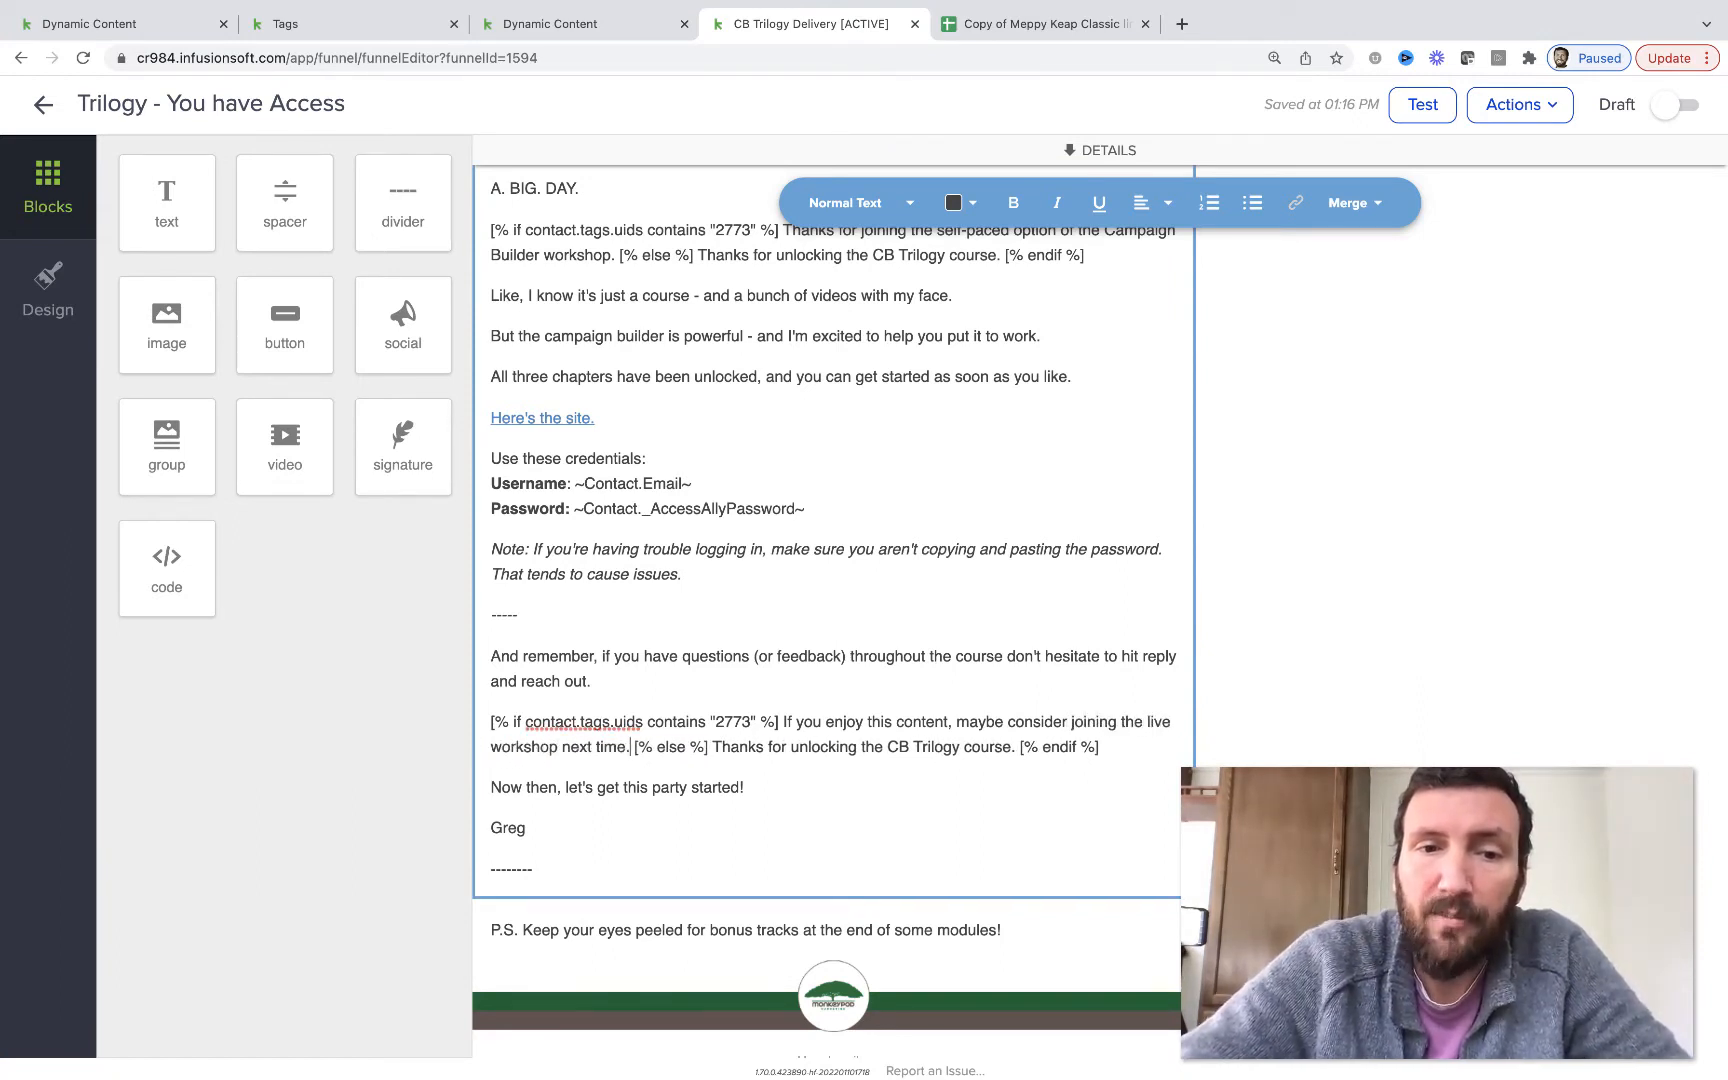
# Replace the second snippet's Else message with "Remember, you can always use the Keap User Group to share your light bulb moments.".
pyautogui.click(716, 747)
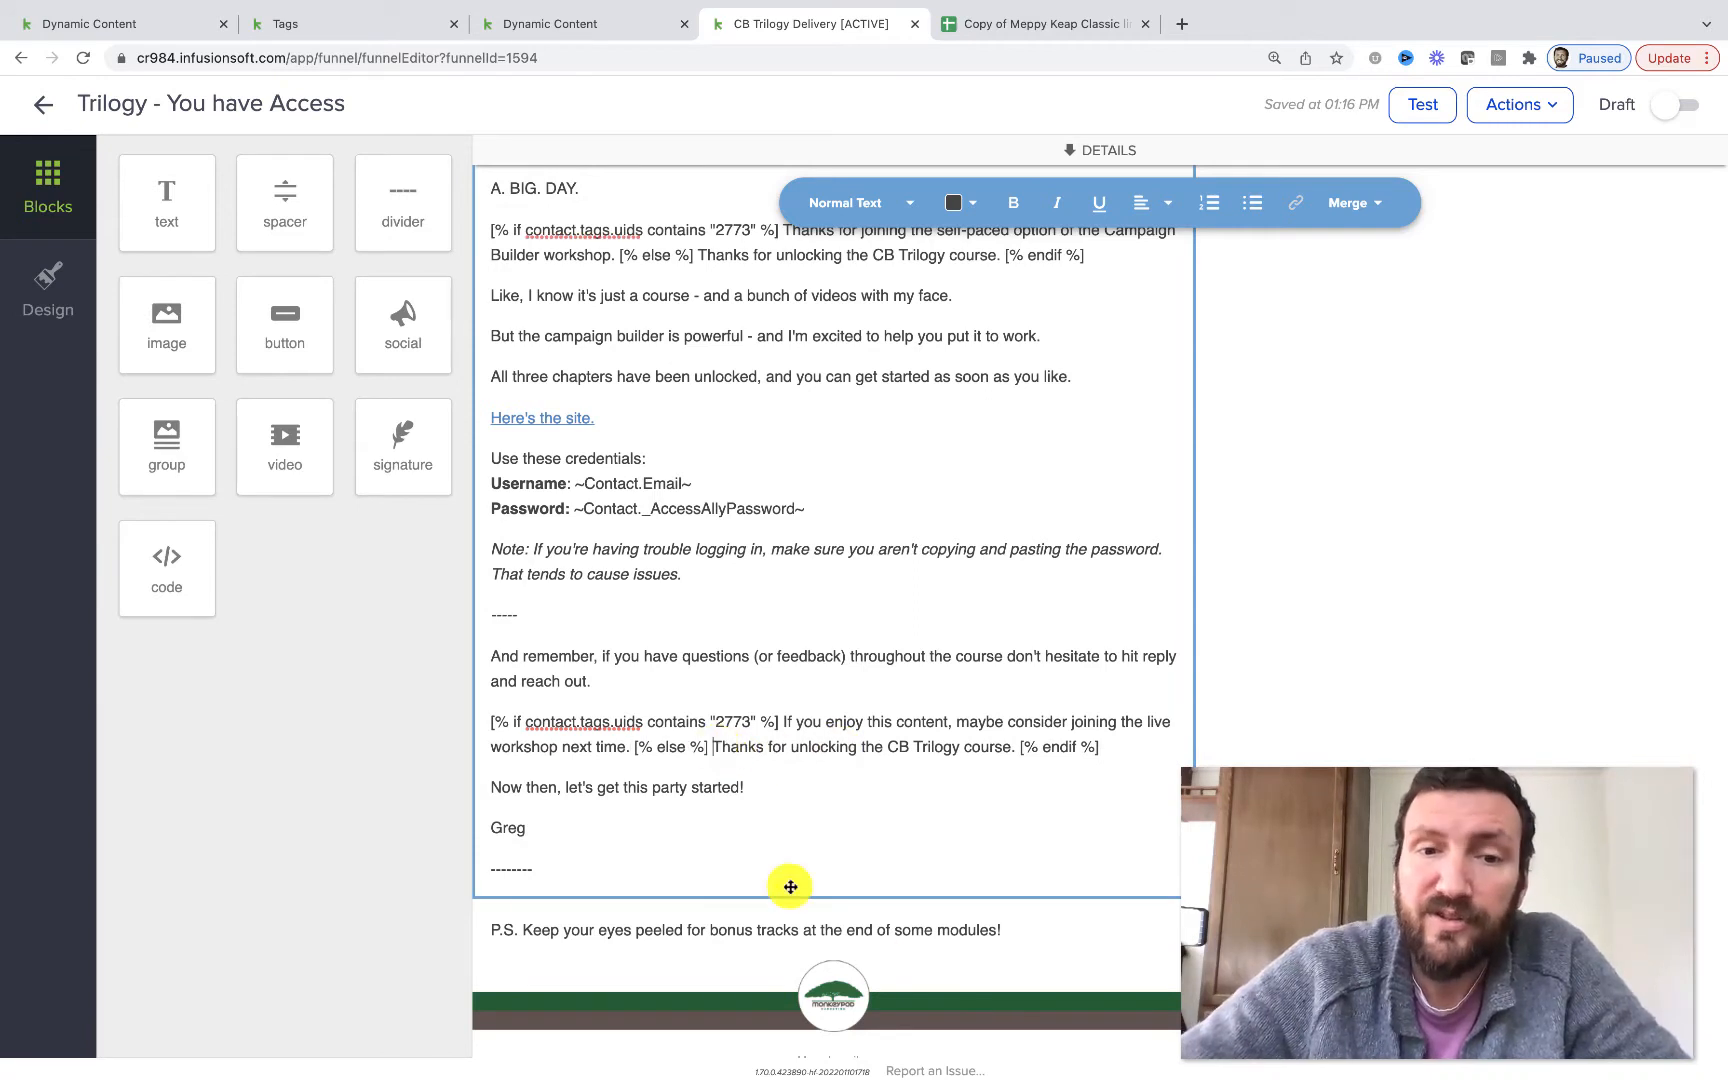
pyautogui.hotkey('shift', 'alt', 'Right')
pyautogui.hotkey('shift', 'alt', 'Right')
pyautogui.hotkey('shift', 'alt', 'Right')
pyautogui.hotkey('shift', 'alt', 'Right')
pyautogui.hotkey('shift', 'alt', 'Right')
pyautogui.hotkey('shift', 'alt', 'Right')
pyautogui.hotkey('shift', 'alt', 'Right')
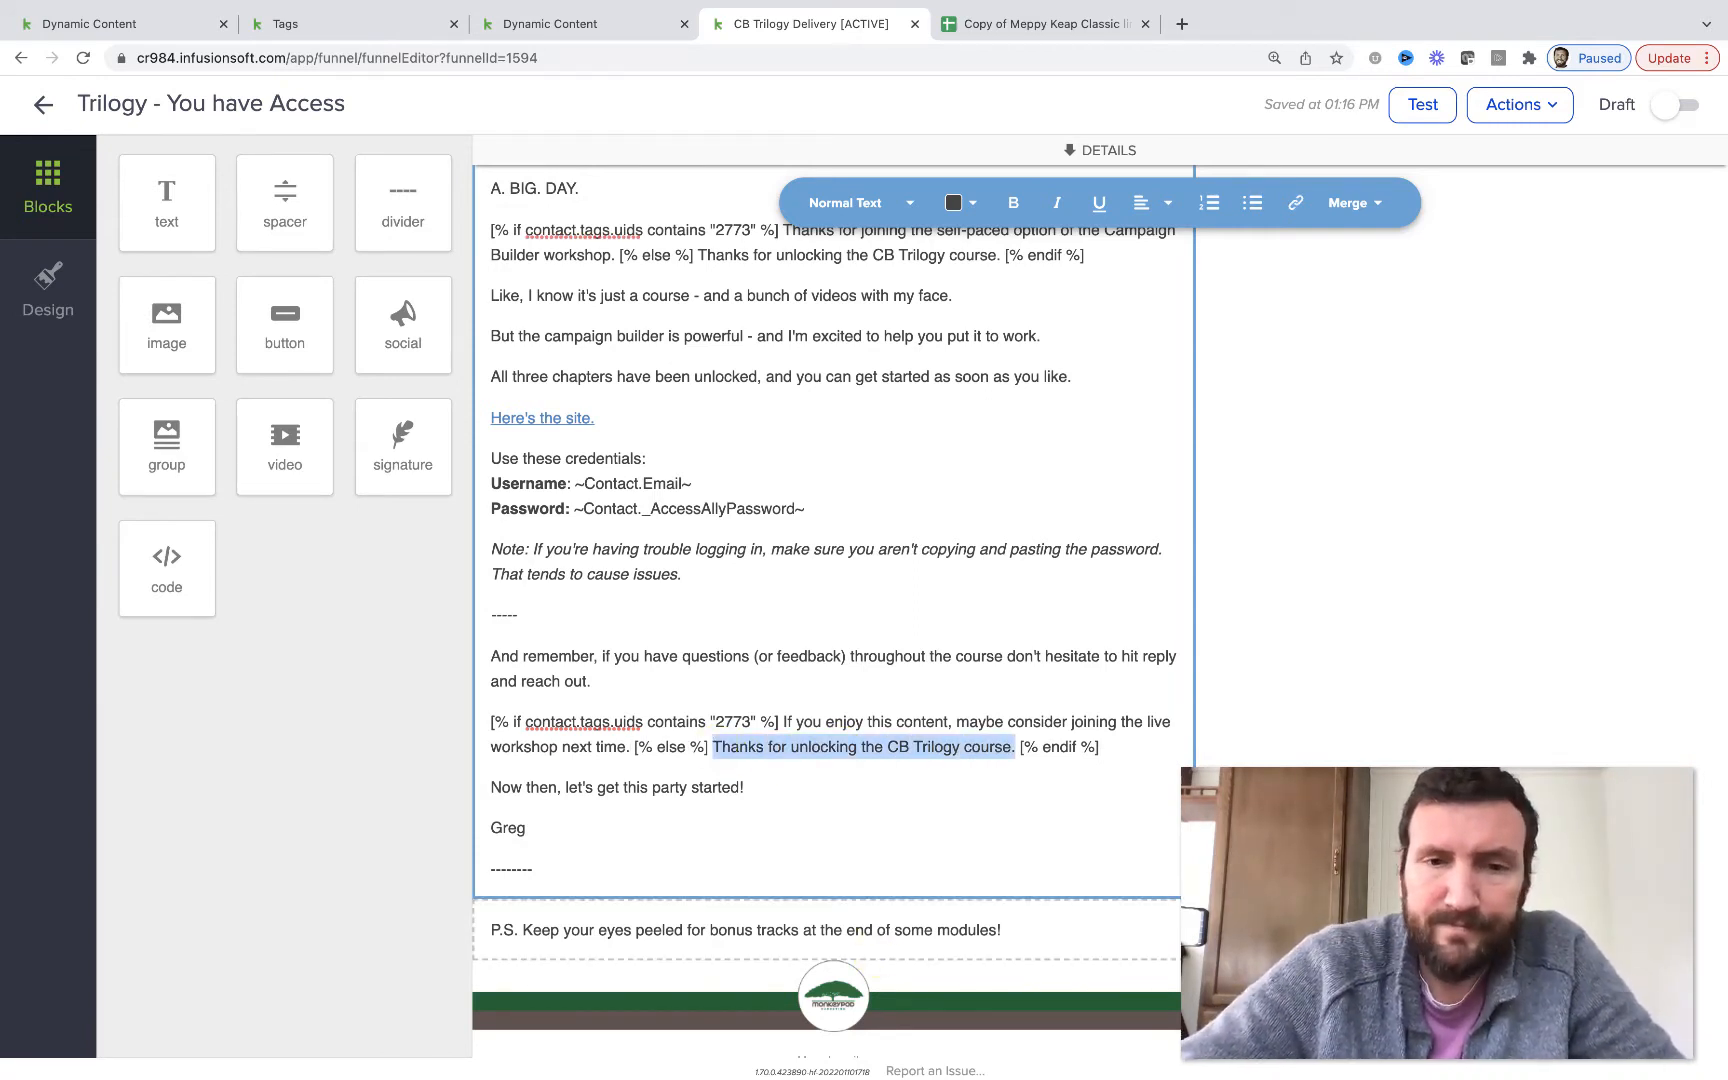
pyautogui.press('BackSpace')
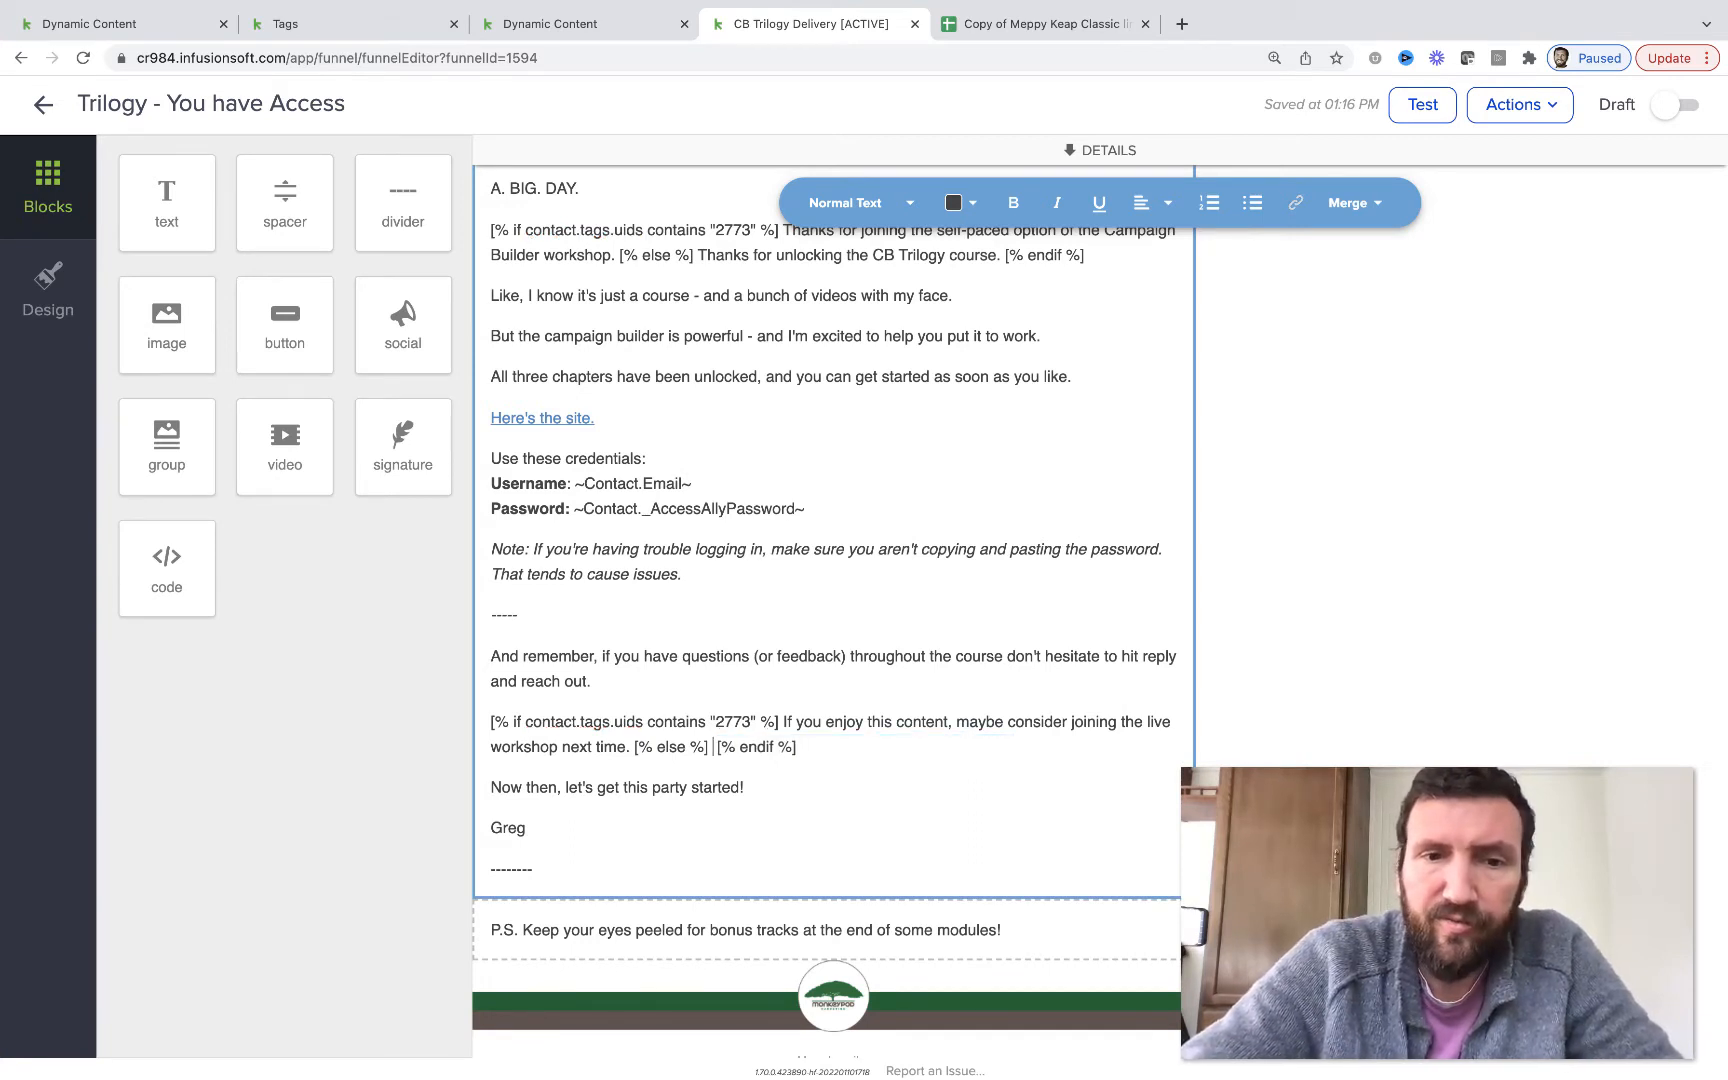
pyautogui.write('Remember, you can alwa')
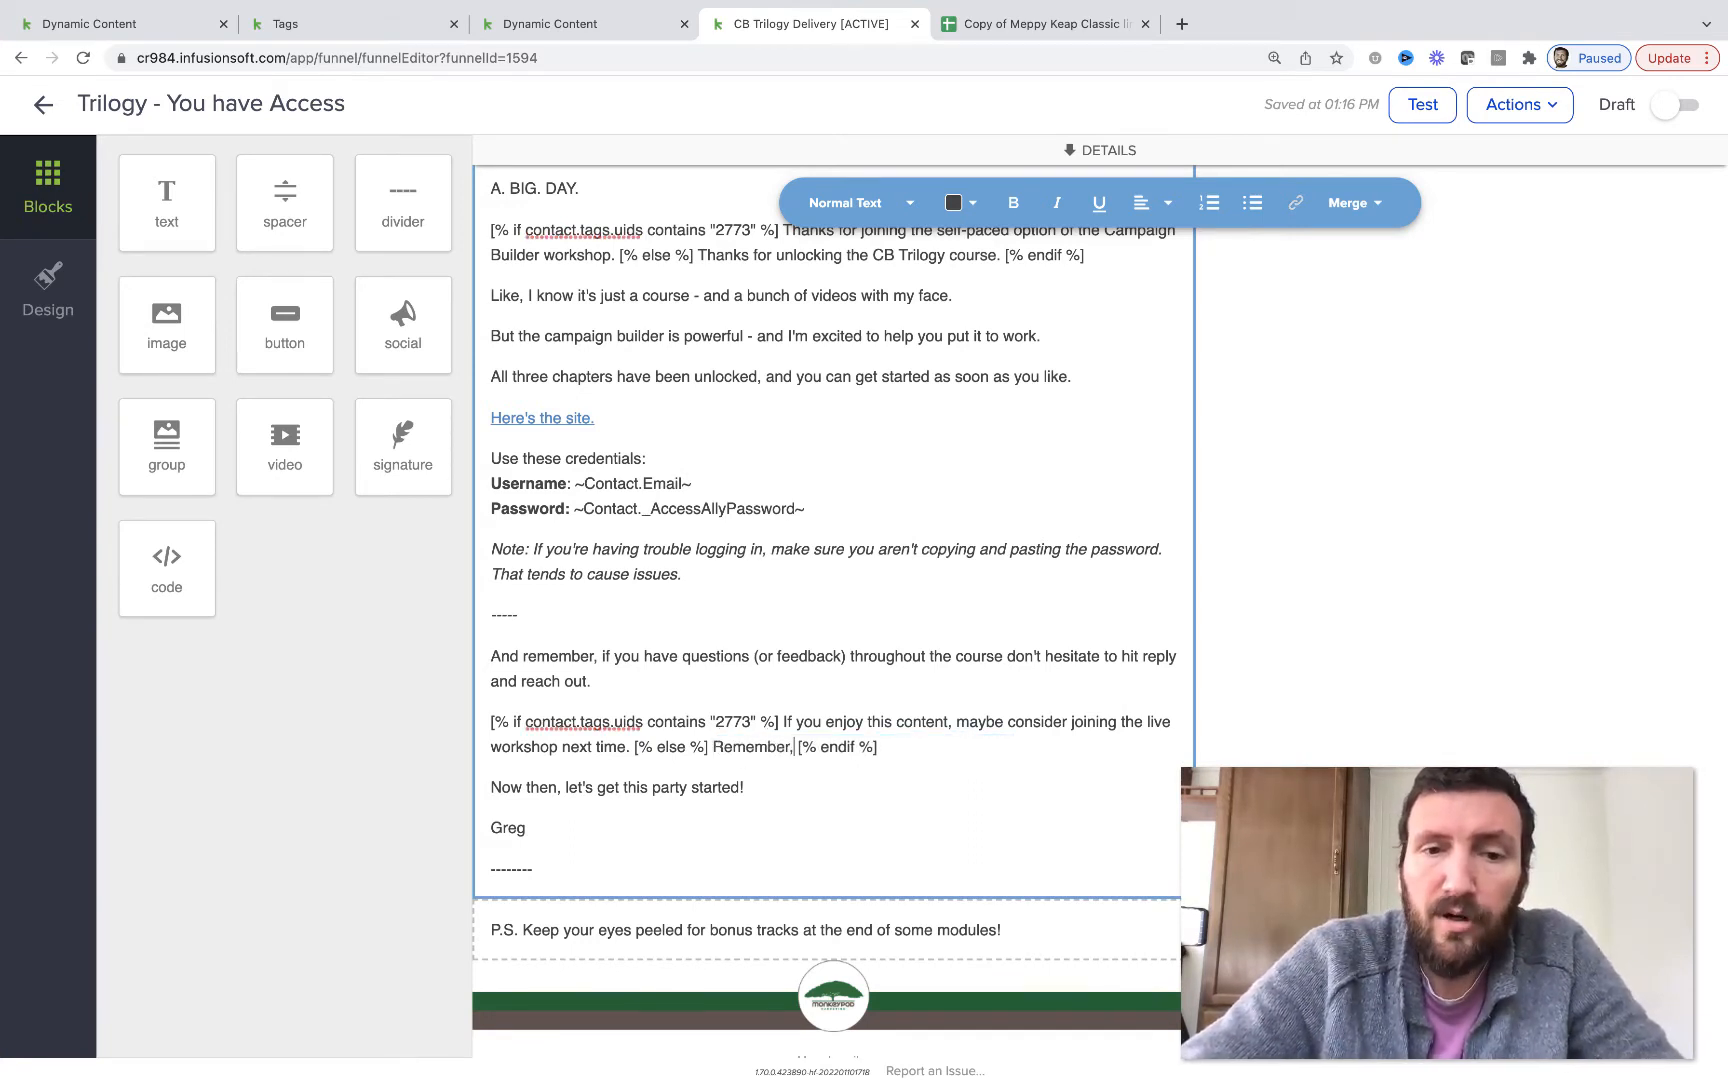
pyautogui.write('ys use the Keap Use')
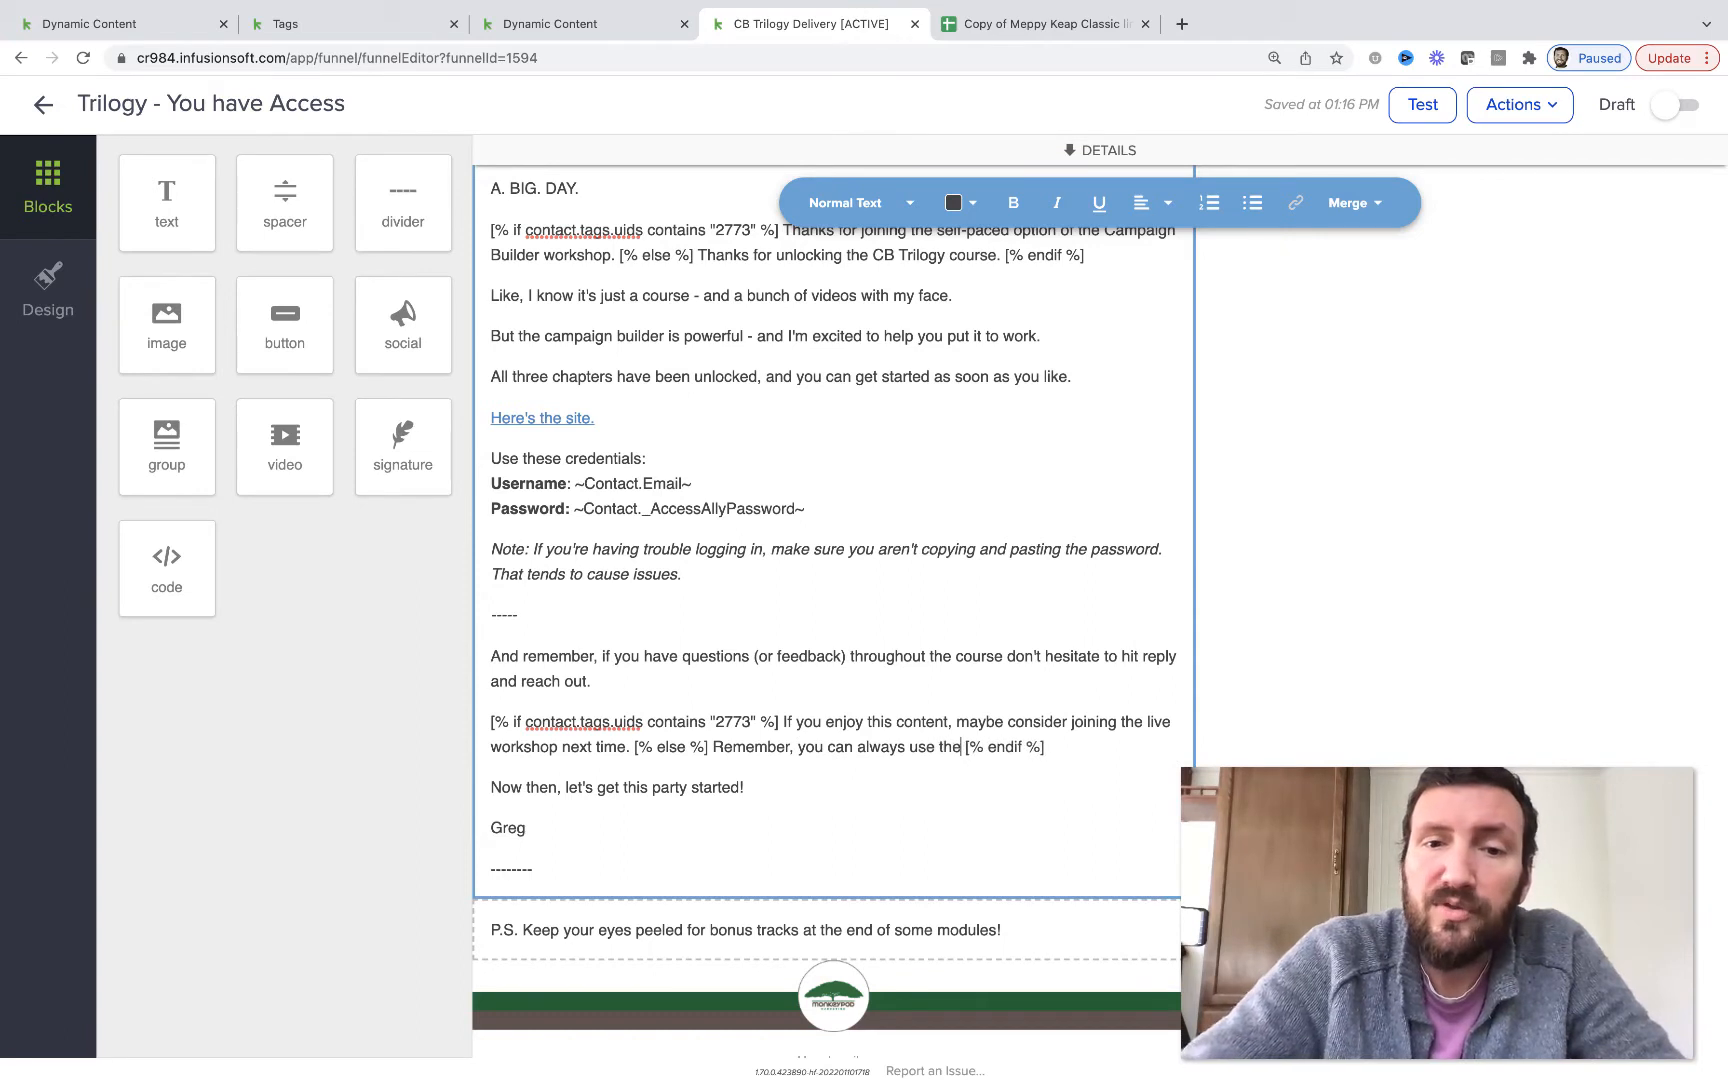
pyautogui.write('r Group to share yo')
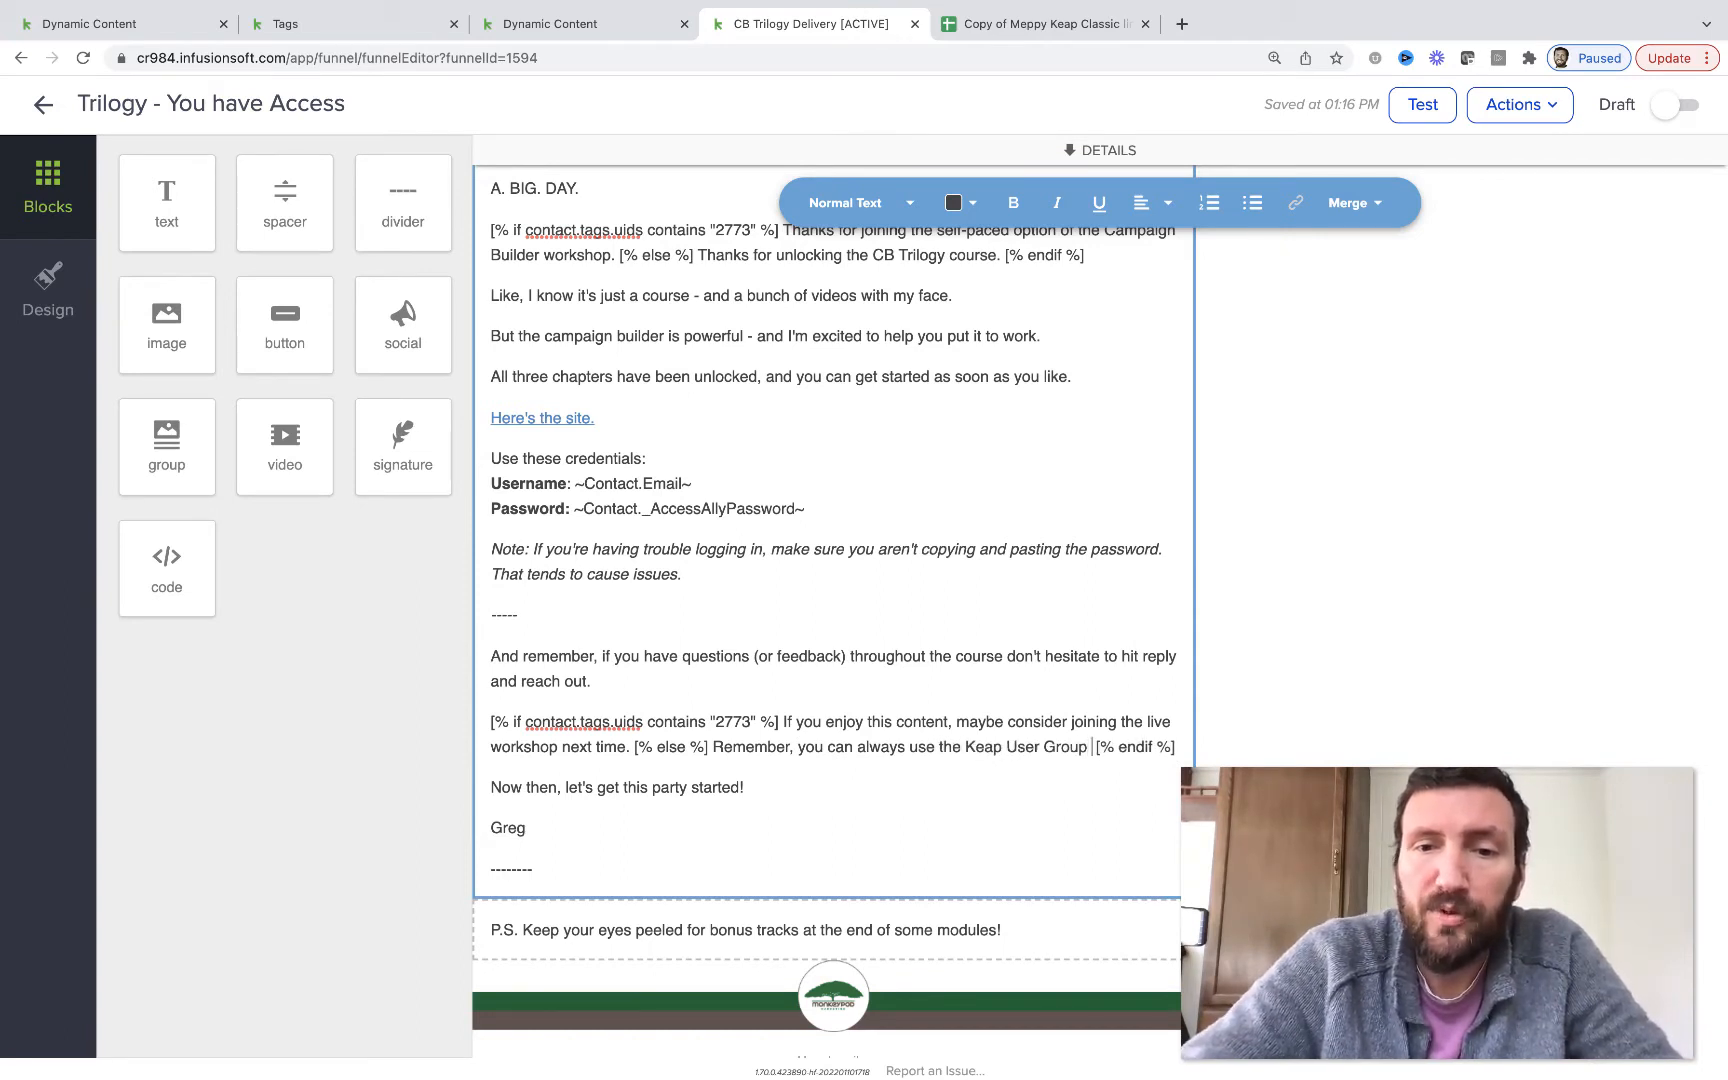
pyautogui.write('ur light bulb m')
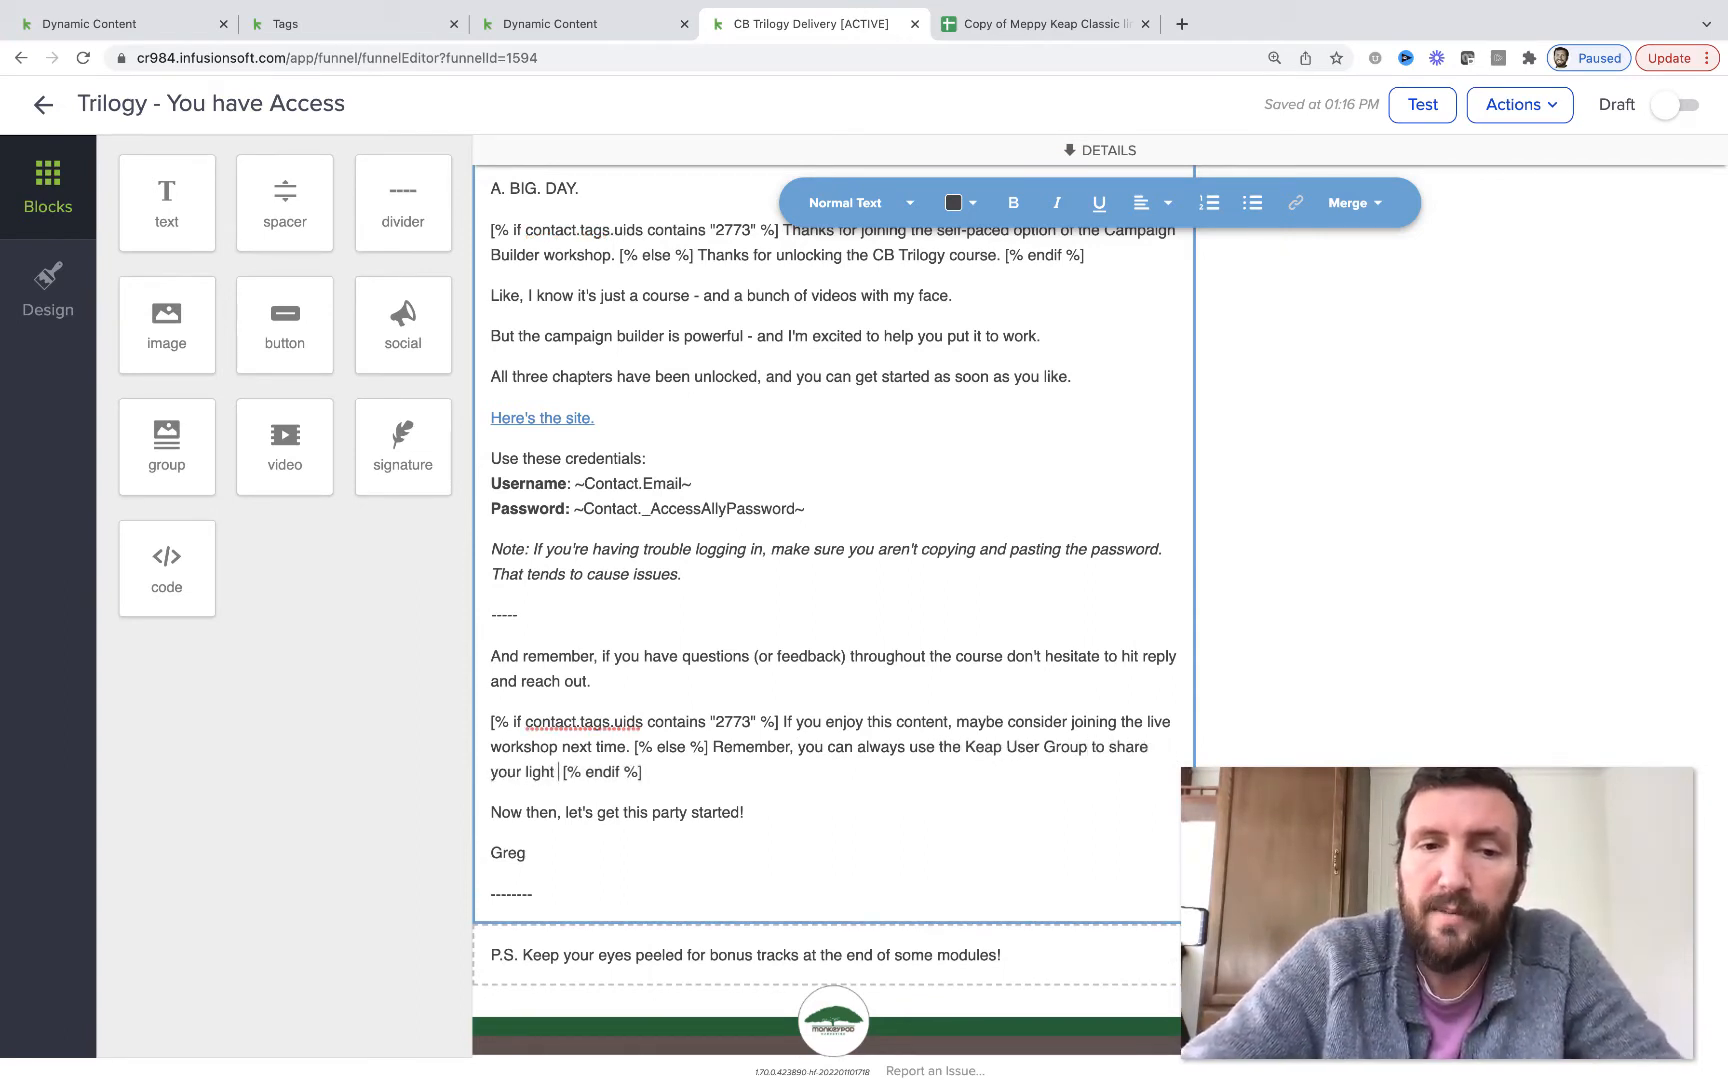
pyautogui.write('oments.')
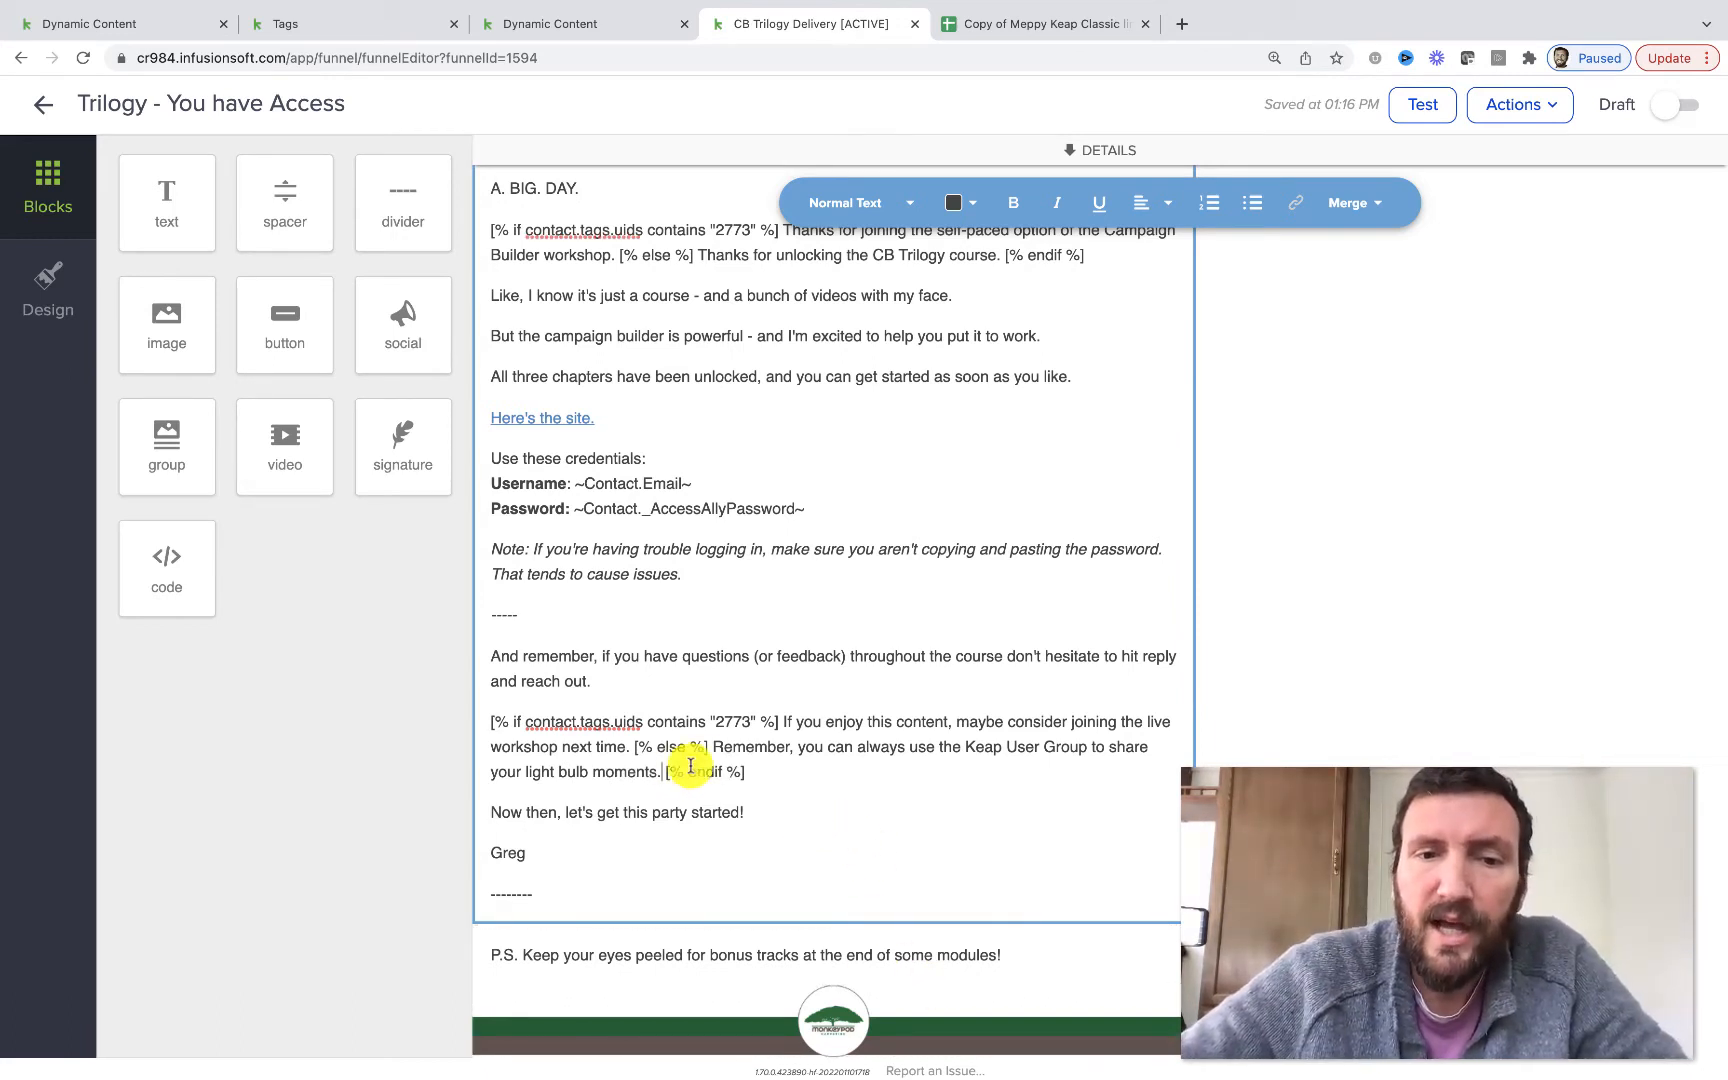
pyautogui.click(1293, 675)
pyautogui.scroll(2, 1293, 675)
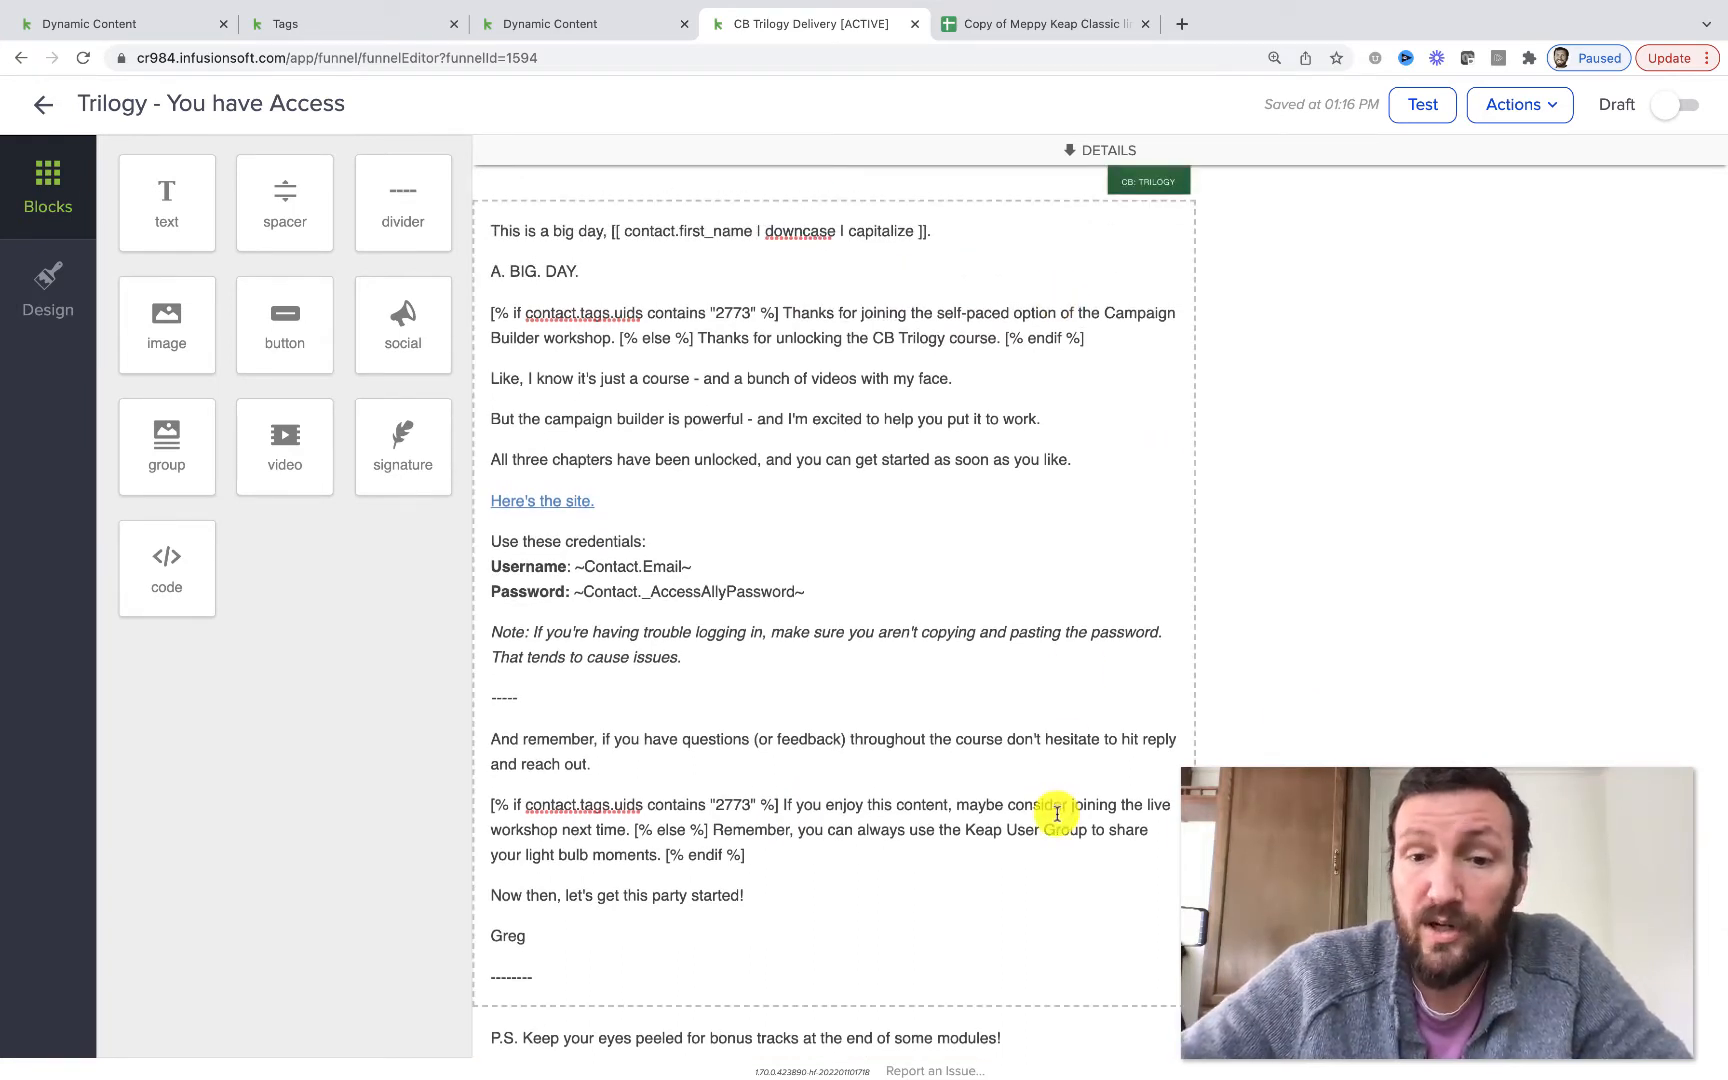
pyautogui.scroll(1, 1056, 814)
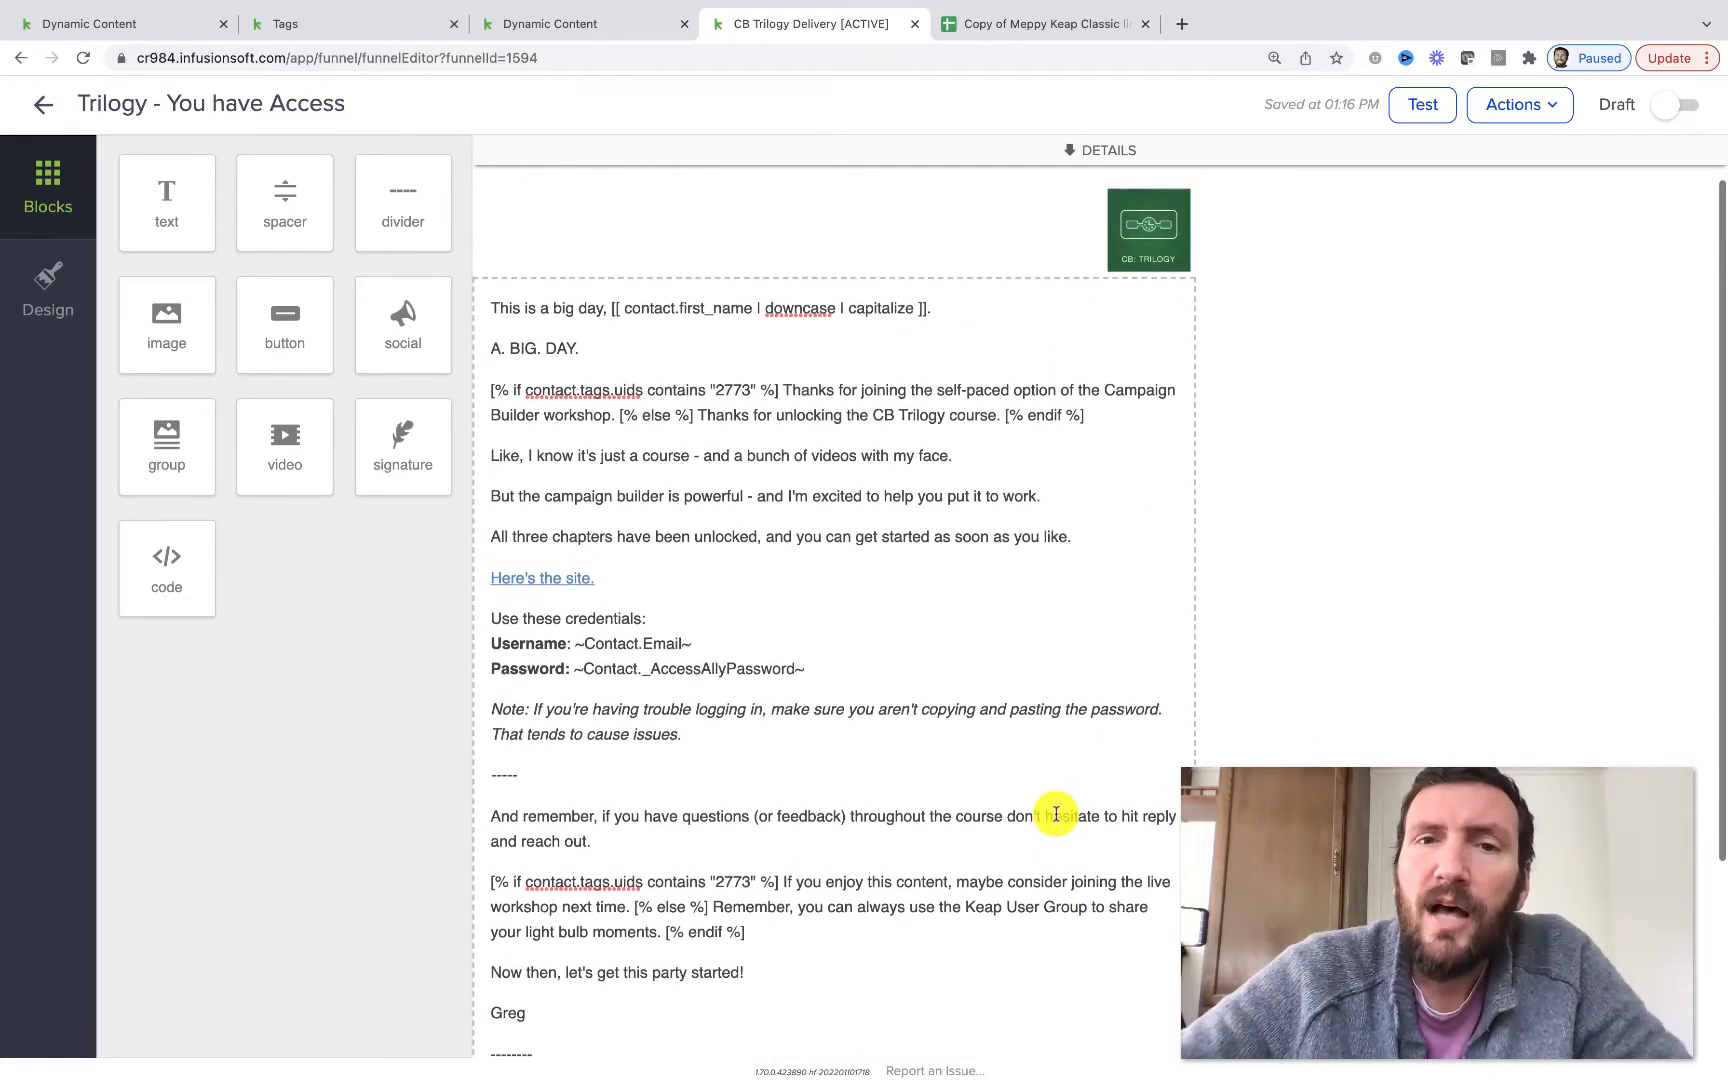